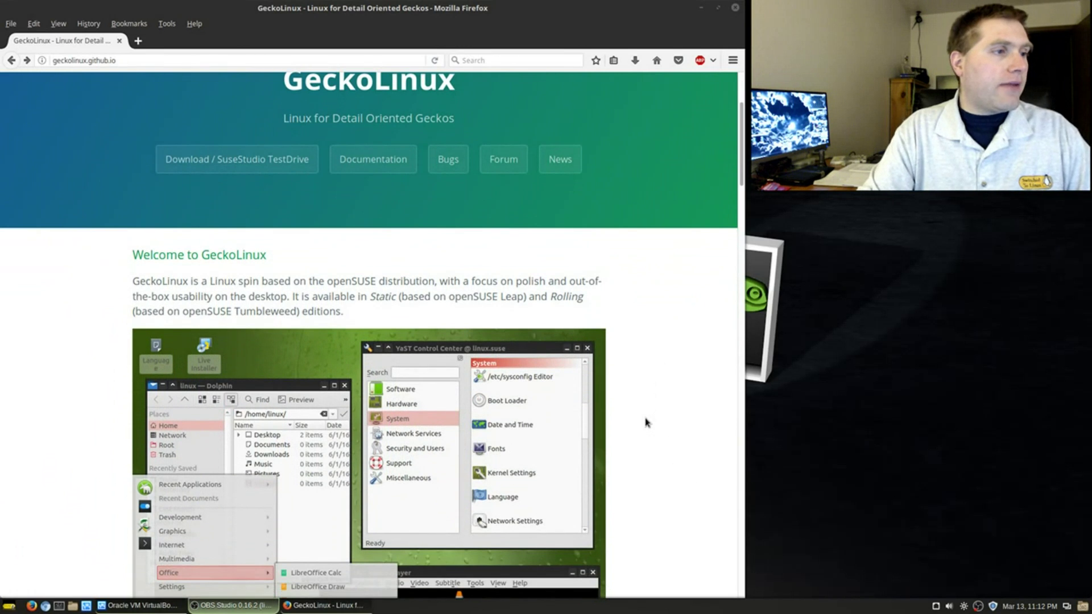
Read the GeckoLinux homepage's introduction, edition screenshots, news, features list and comparison with openSUSE.
scroll(651, 422, "down", 3)
scroll(654, 421, "down", 3)
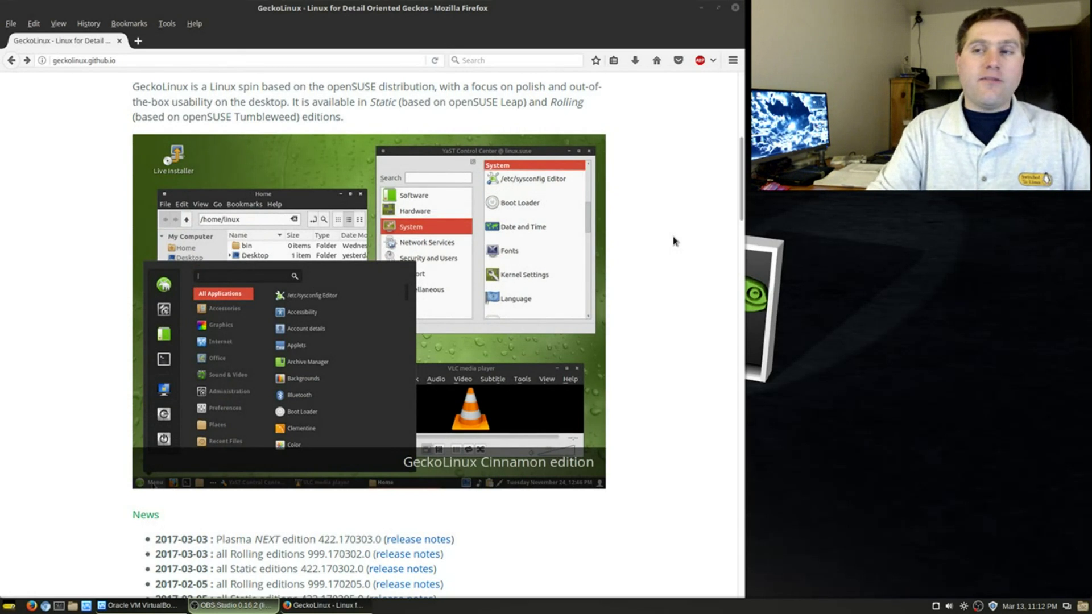
scroll(661, 271, "down", 1)
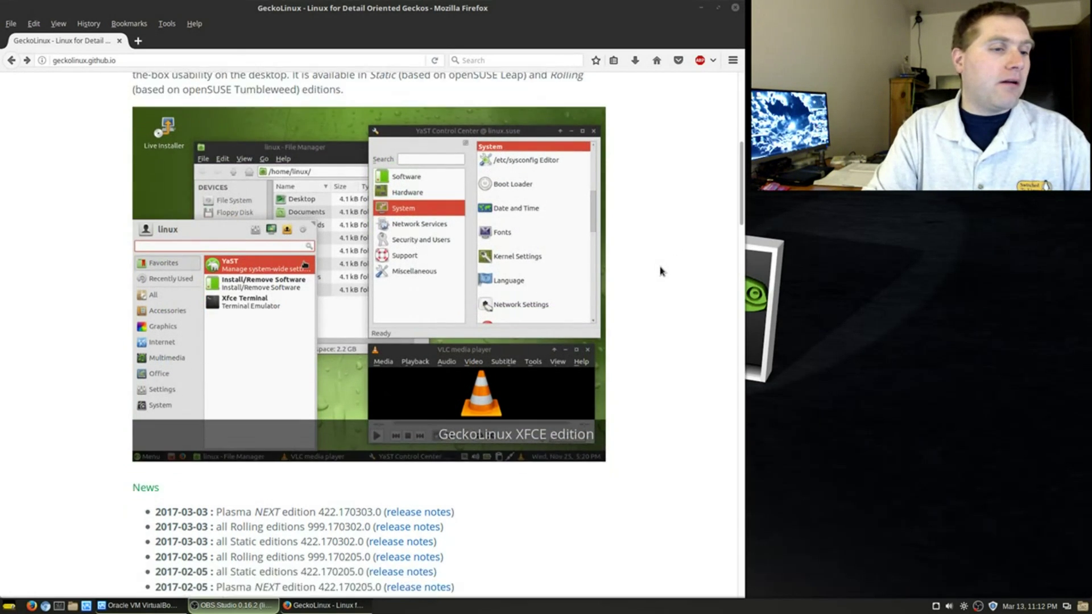
scroll(661, 272, "down", 10)
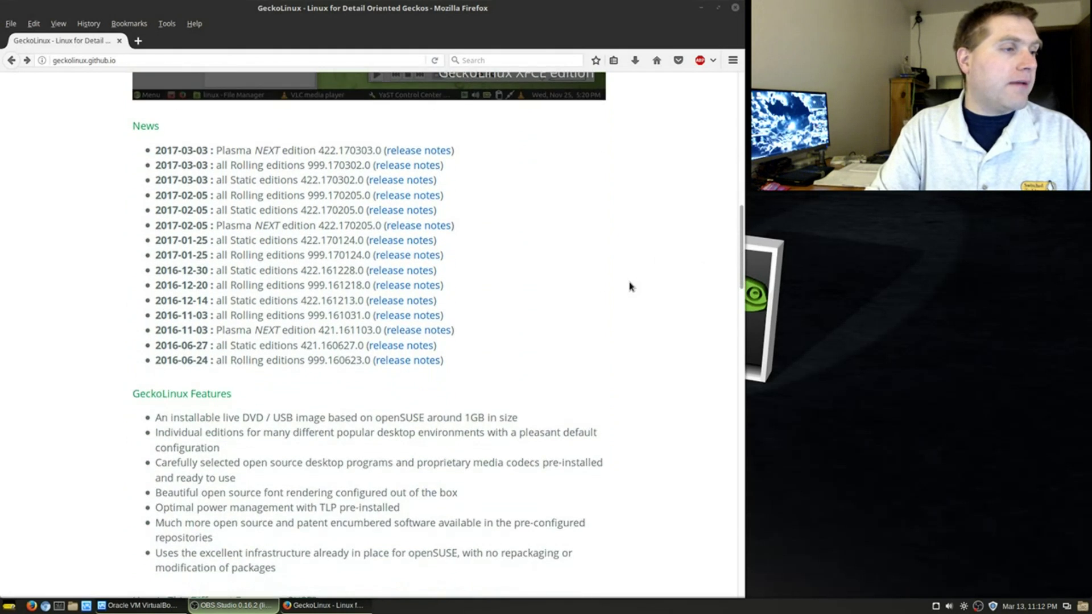
scroll(629, 286, "down", 3)
scroll(636, 291, "down", 3)
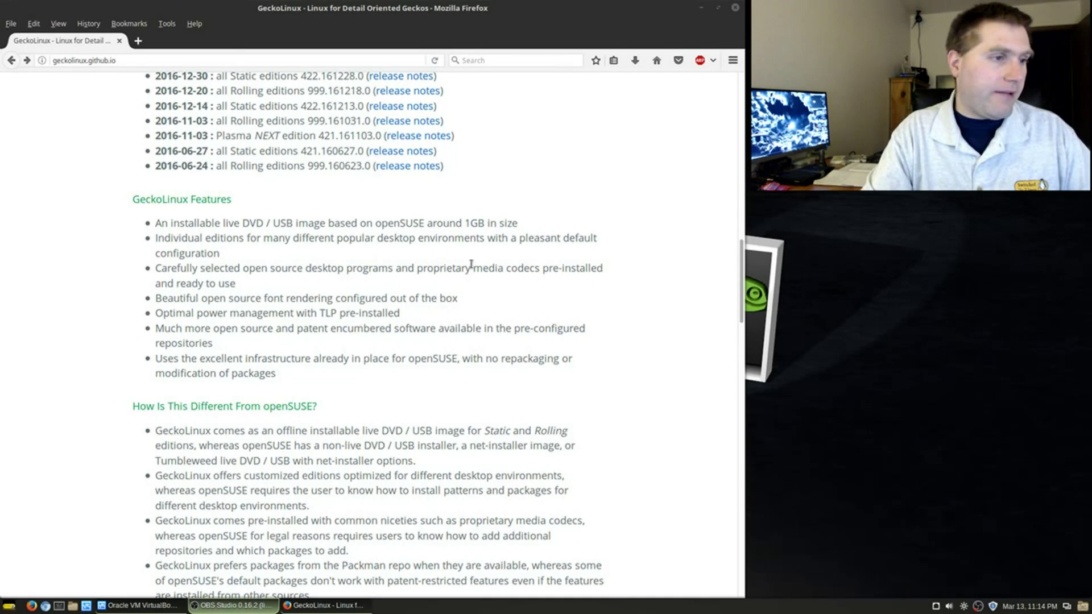
scroll(508, 312, "down", 3)
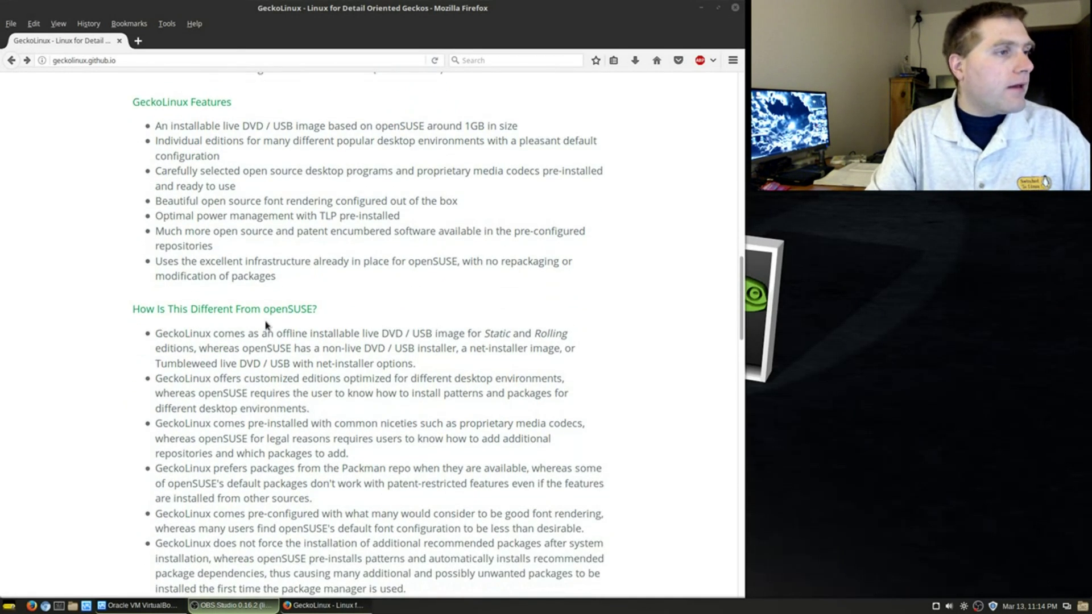
scroll(531, 328, "down", 2)
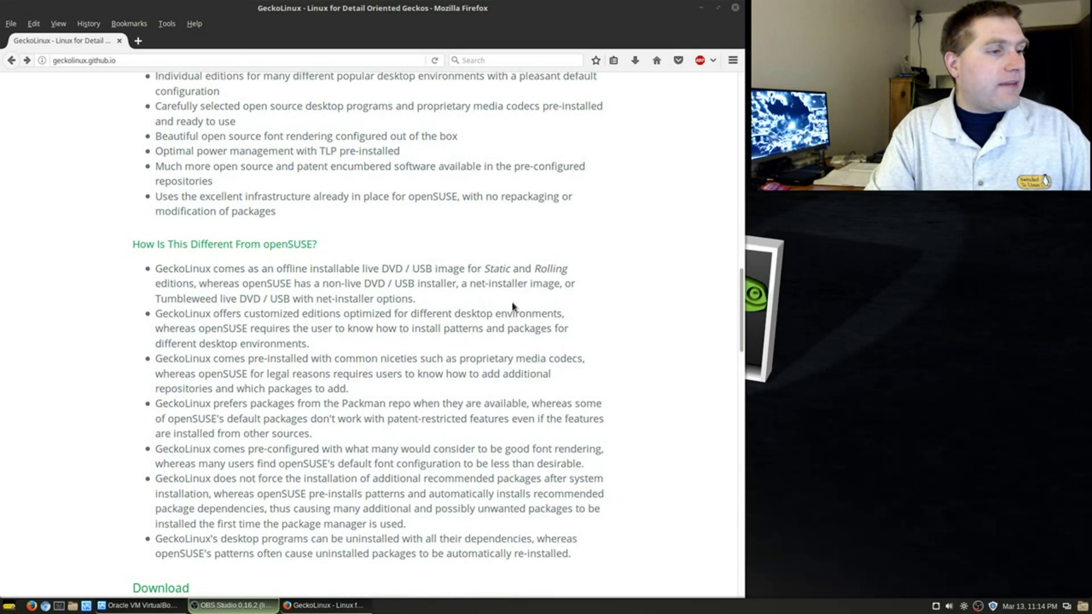
scroll(626, 358, "down", 1)
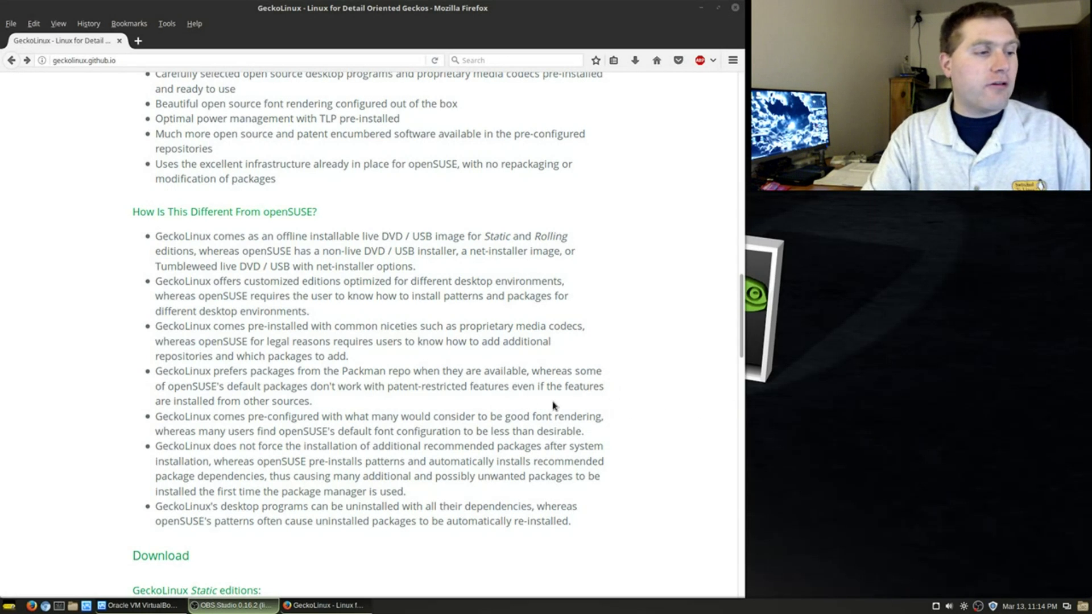
scroll(555, 405, "down", 3)
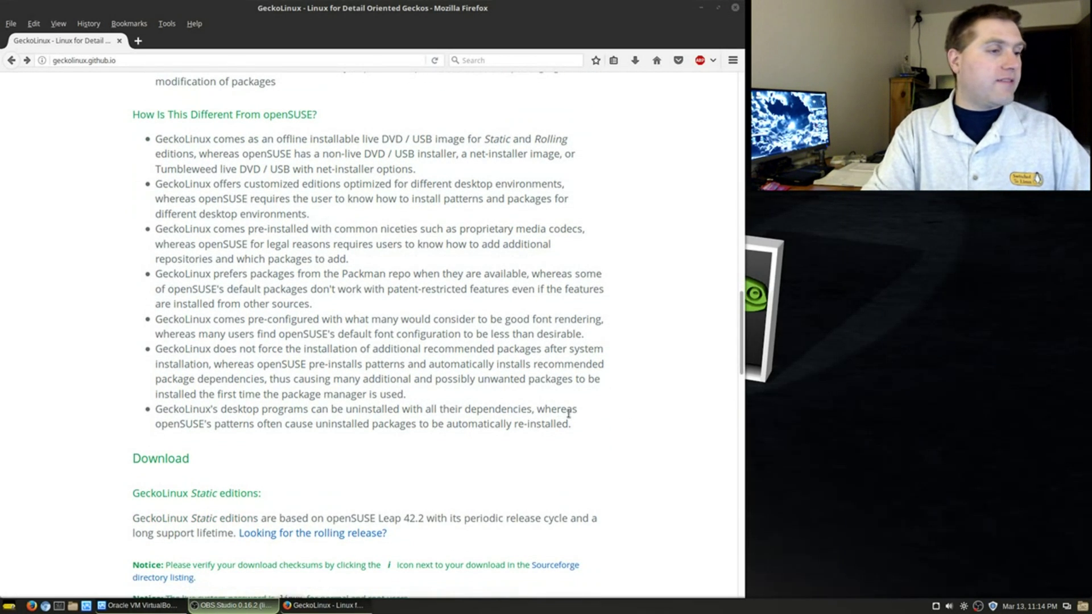
Examine the desktop choices offered for the Static and Rolling editions, highlighting the notice about the live system password.
scroll(566, 410, "down", 9)
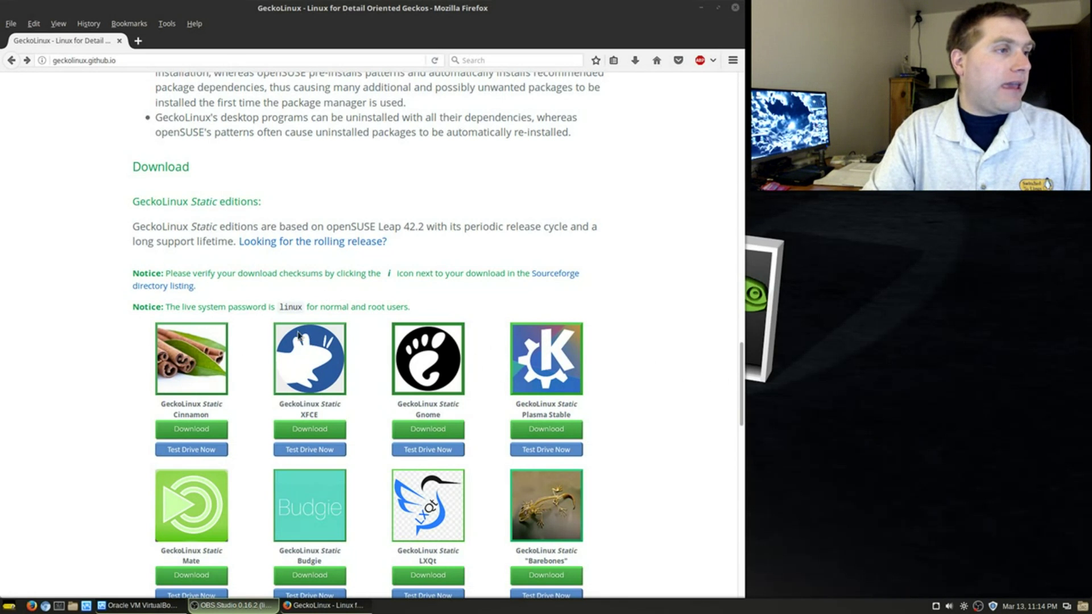
scroll(292, 316, "down", 3)
scroll(272, 420, "down", 2)
scroll(272, 420, "down", 4)
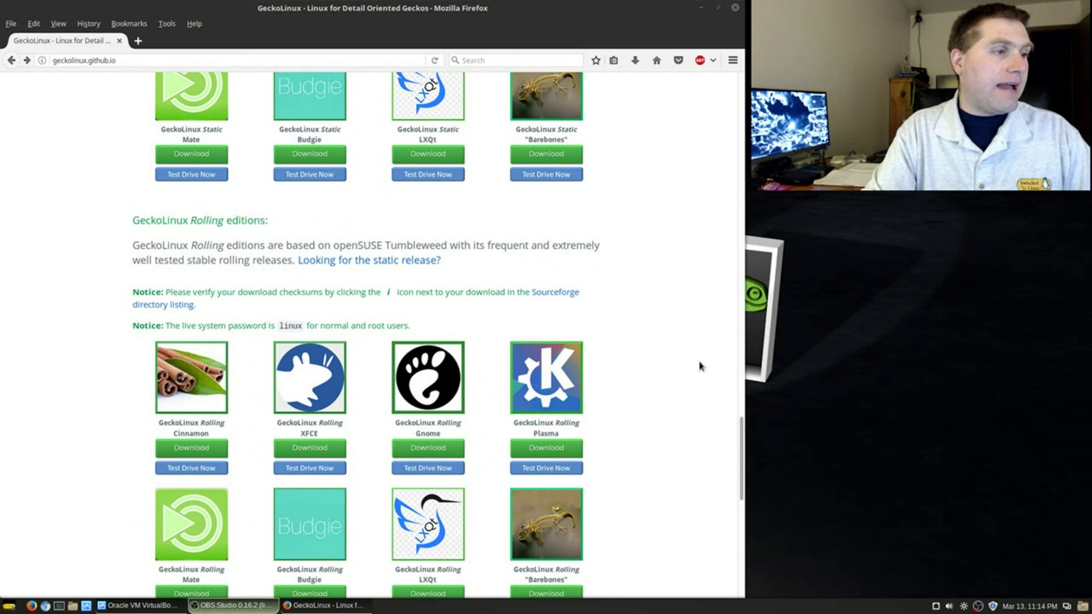
scroll(484, 256, "up", 5)
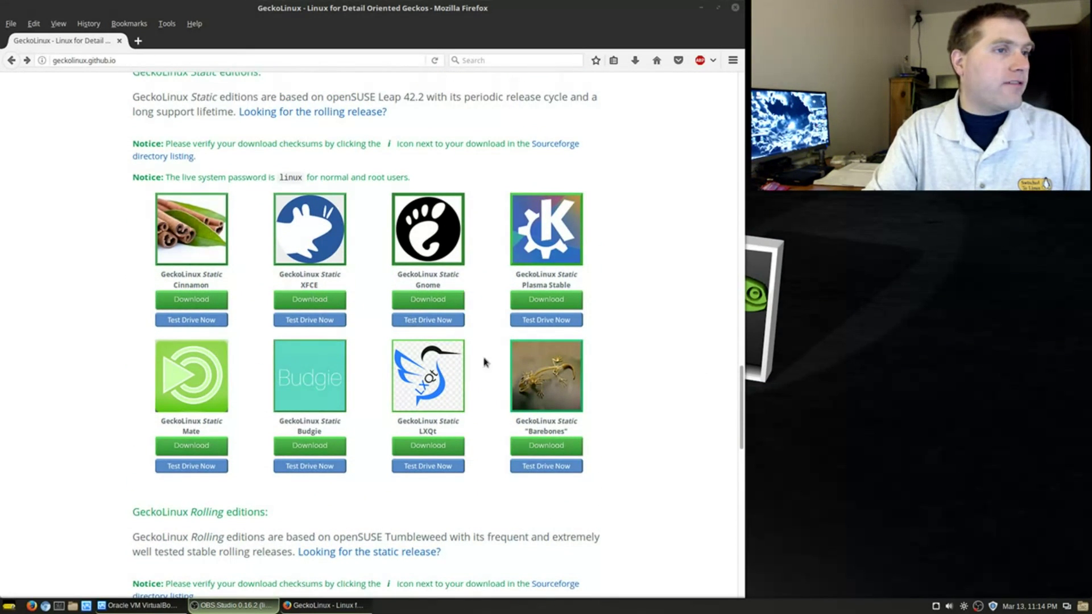
scroll(679, 392, "down", 4)
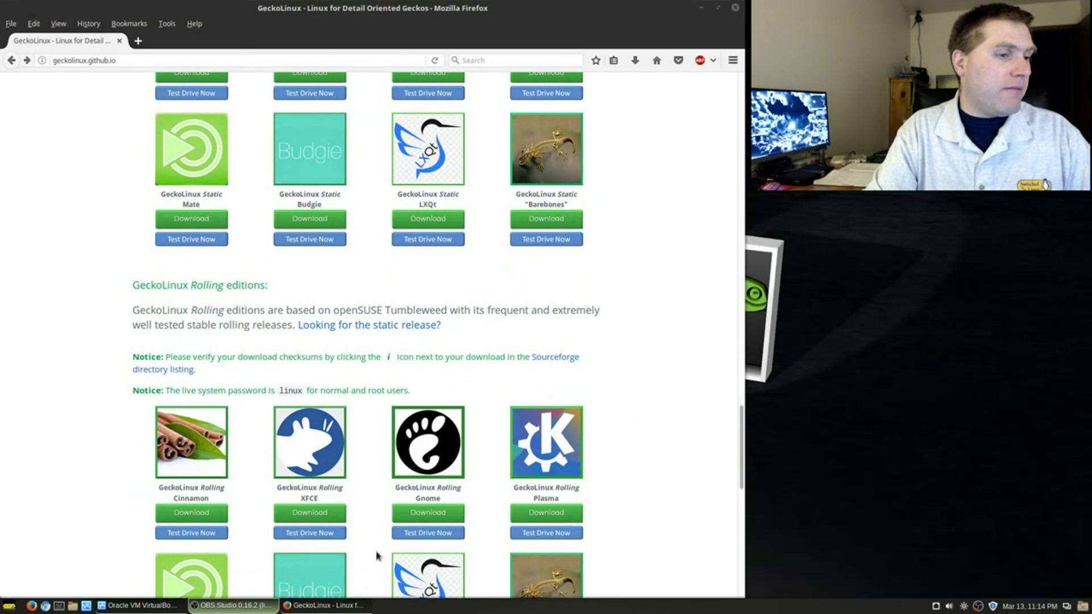
scroll(562, 522, "down", 2)
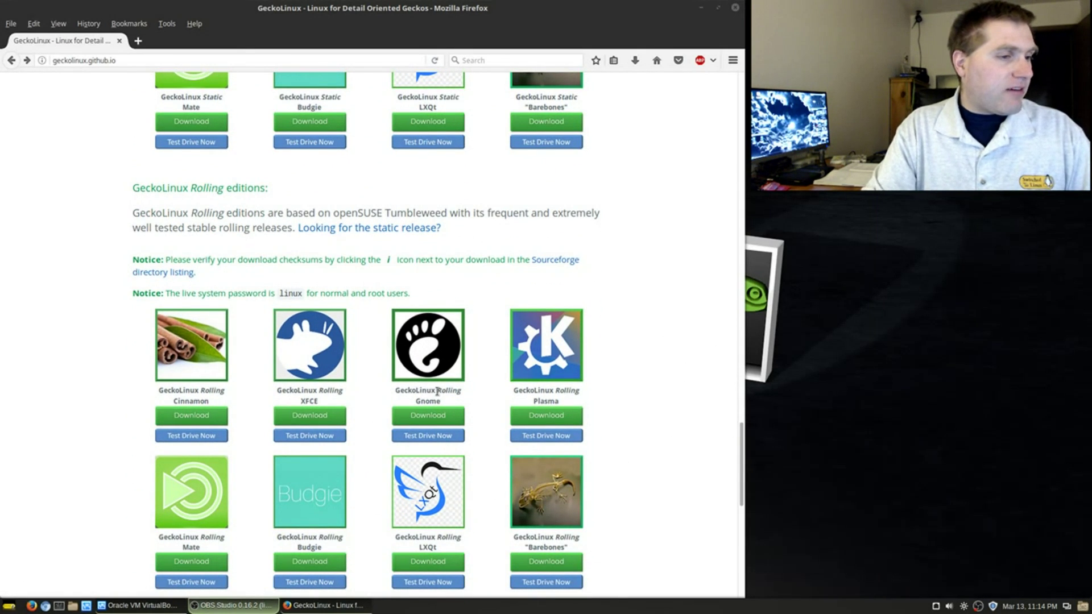
scroll(488, 407, "down", 2)
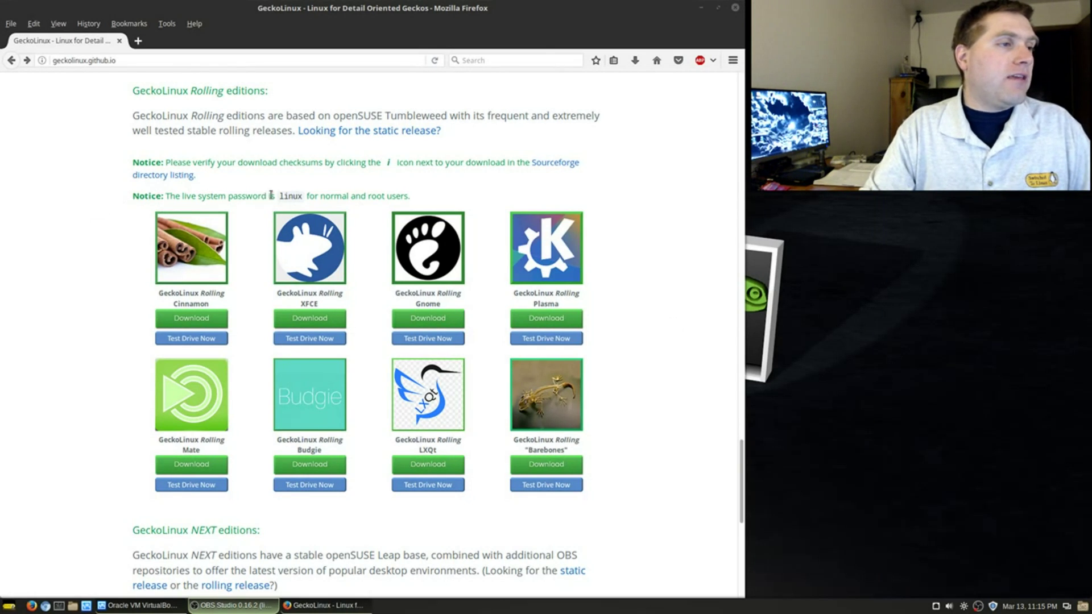
left_click_drag(276, 196, 344, 193)
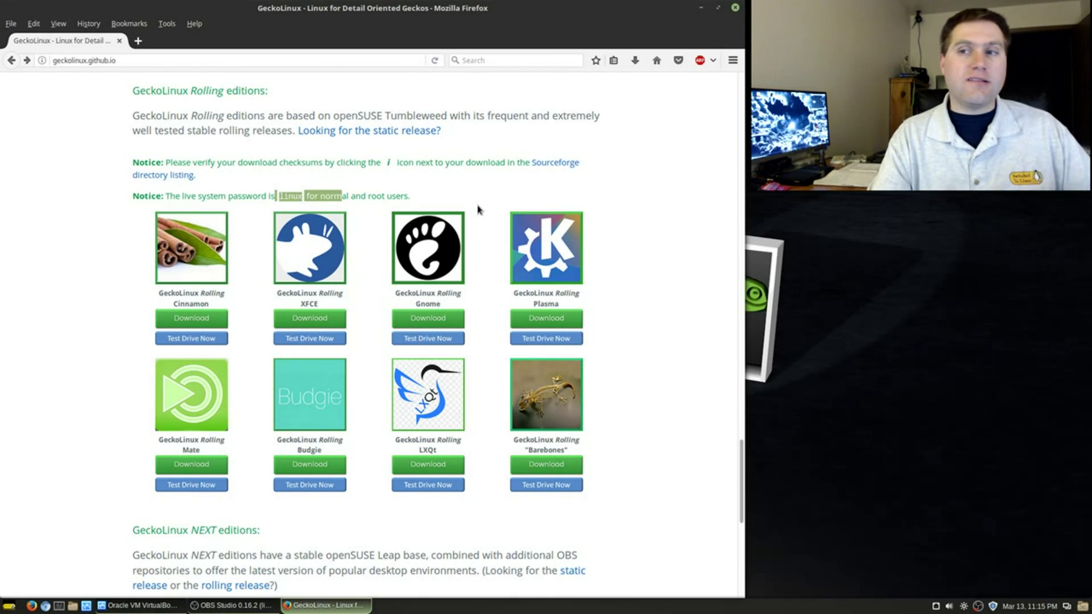
left_click(603, 196)
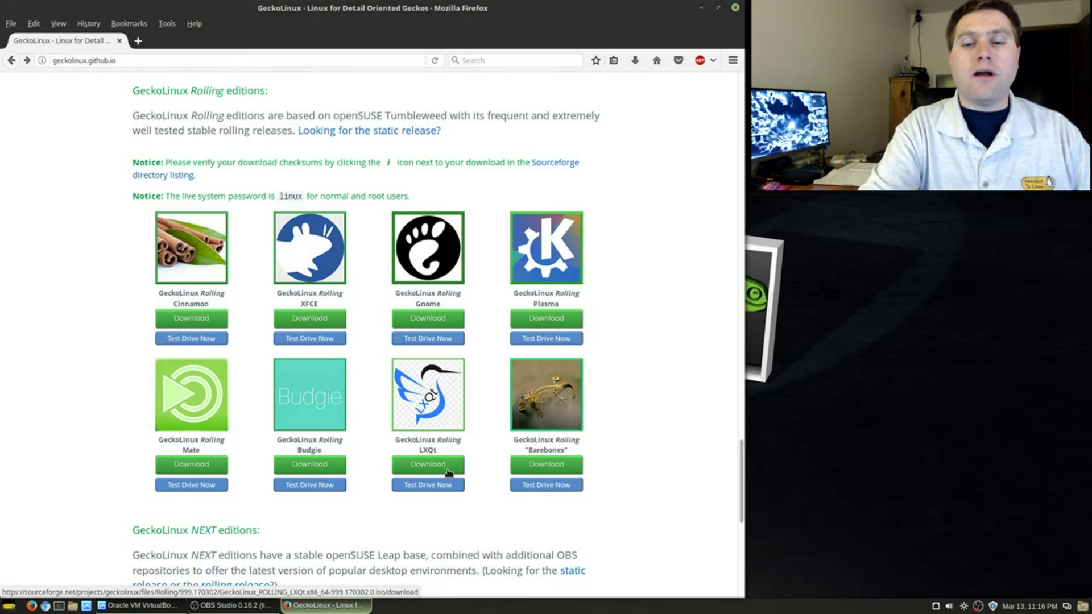
Look over the GeckoLinux NEXT editions section and return to the start of the page.
scroll(546, 342, "down", 5)
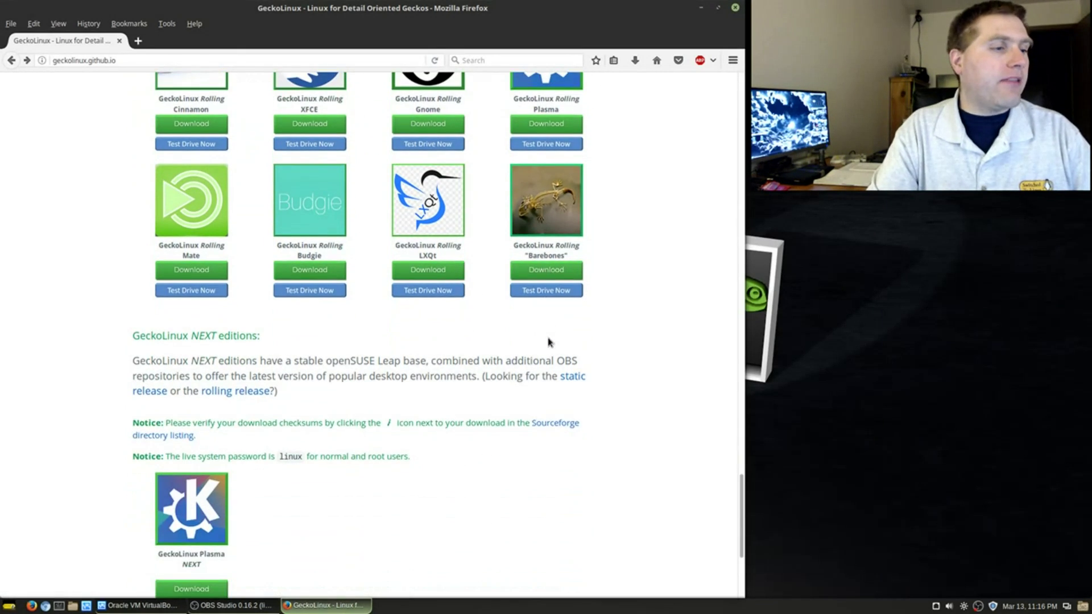
scroll(543, 344, "down", 5)
scroll(492, 402, "up", 10)
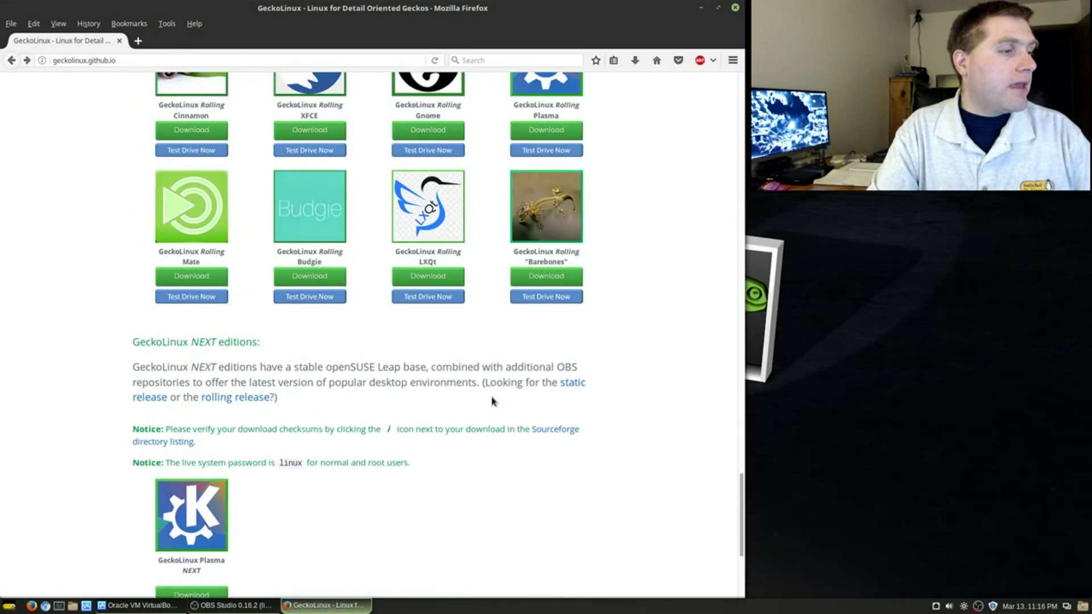
scroll(493, 402, "up", 20)
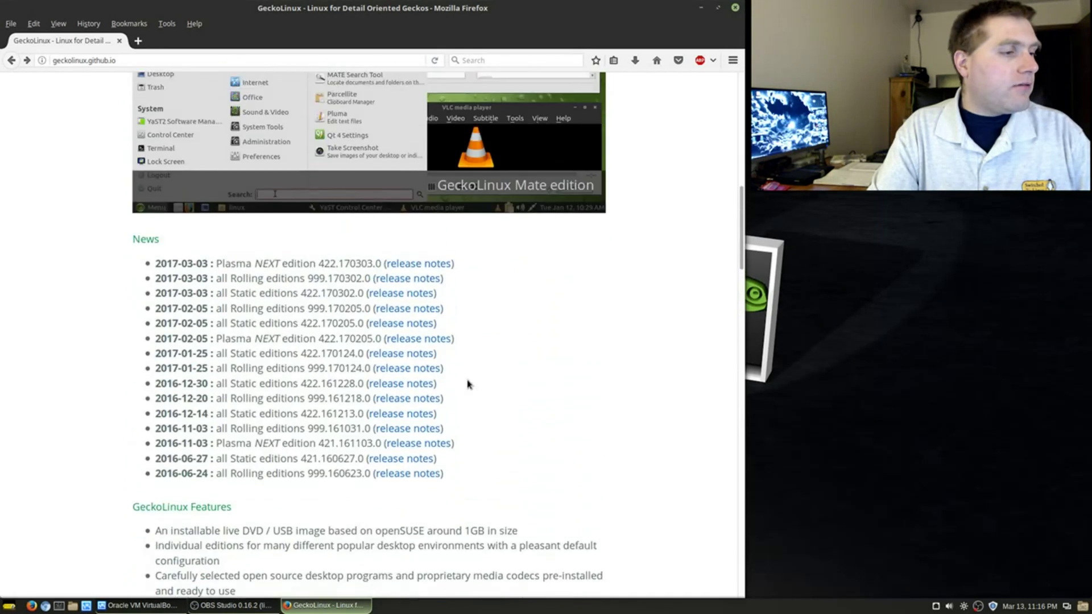
scroll(461, 383, "up", 5)
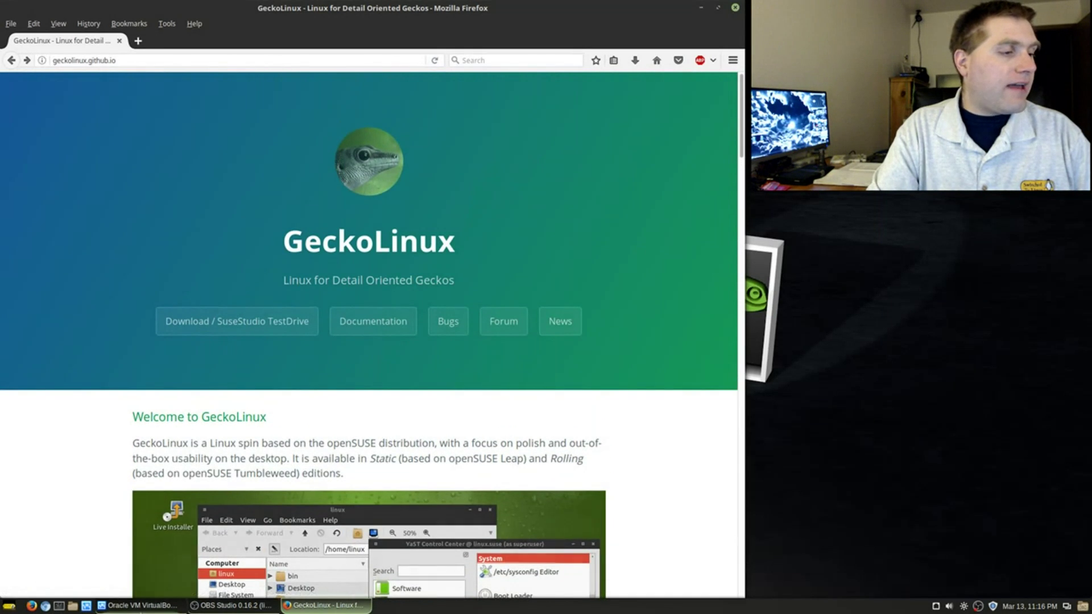
Switch to VirtualBox Manager, start the Gecko virtual machine, allow mouse capture and boot openSUSE.
left_click(144, 603)
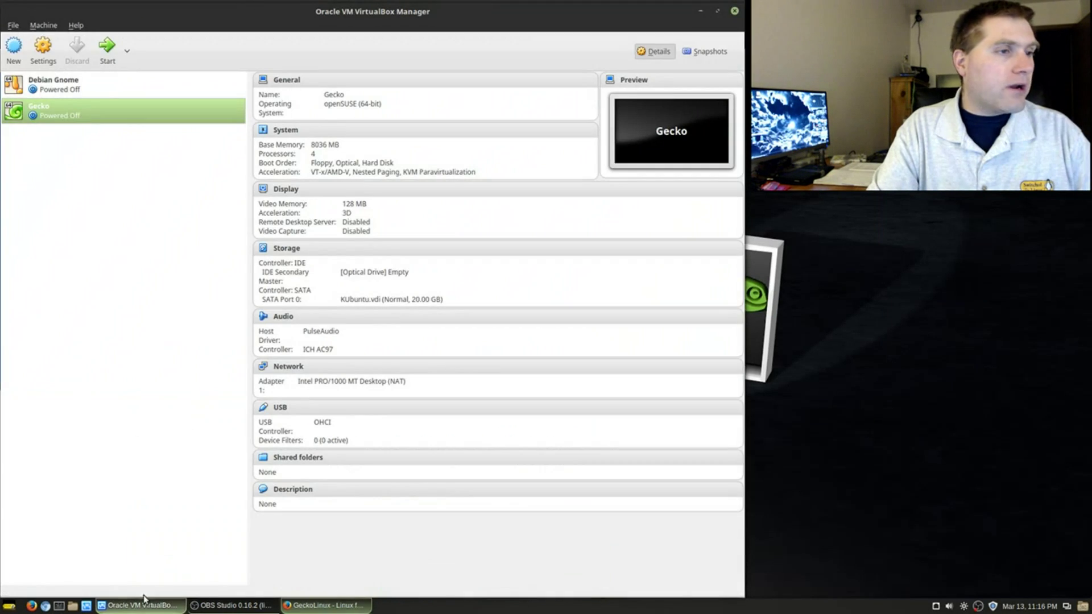
left_click(108, 46)
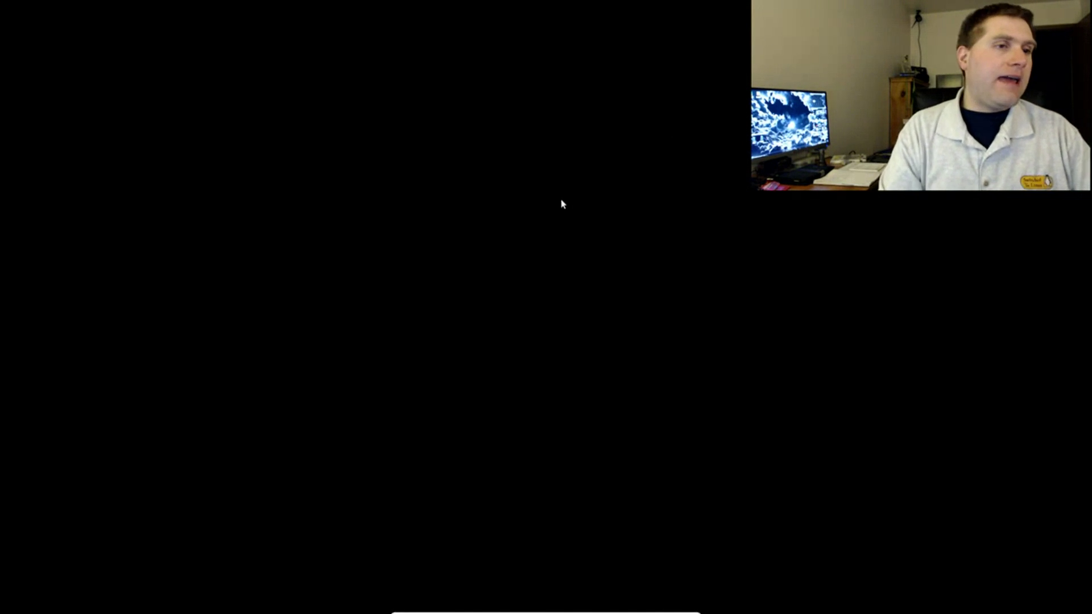
left_click(484, 279)
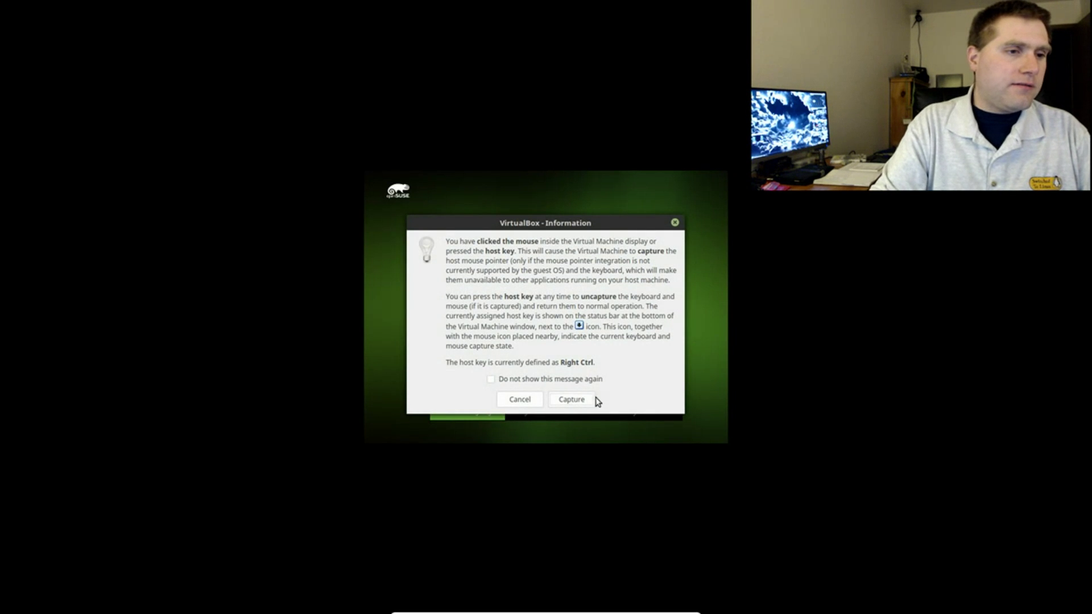
left_click(572, 399)
key("Return")
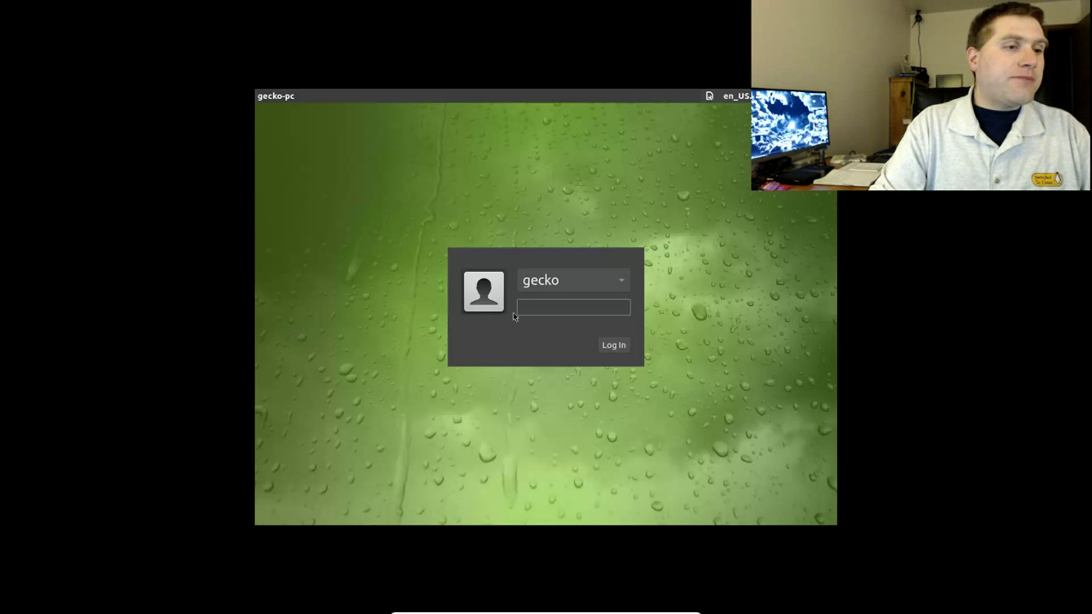
Log in to the gecko account by entering the account password.
type("•••••")
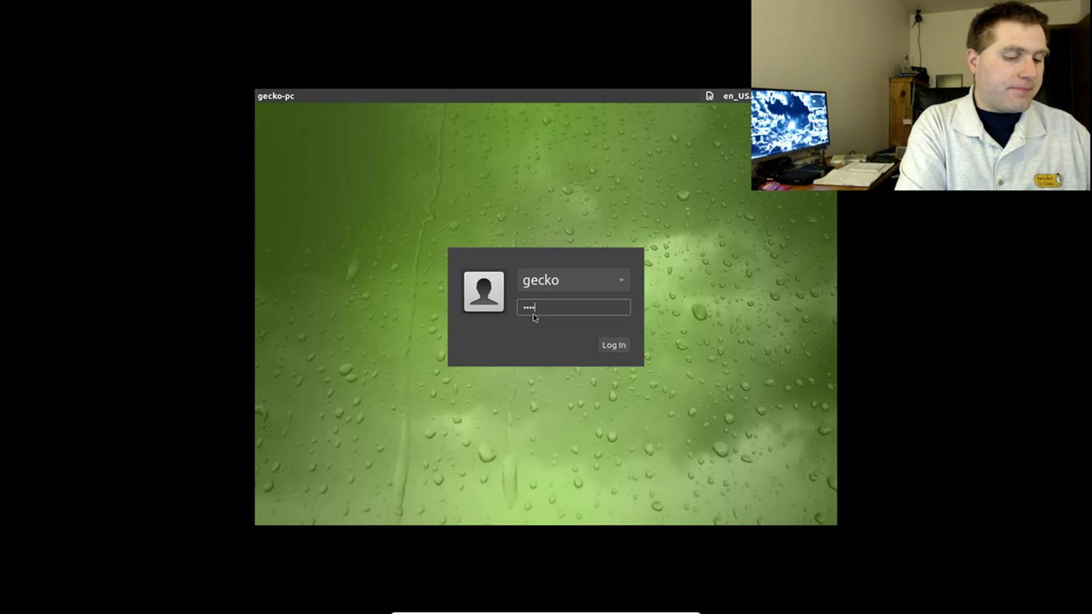
key("Return")
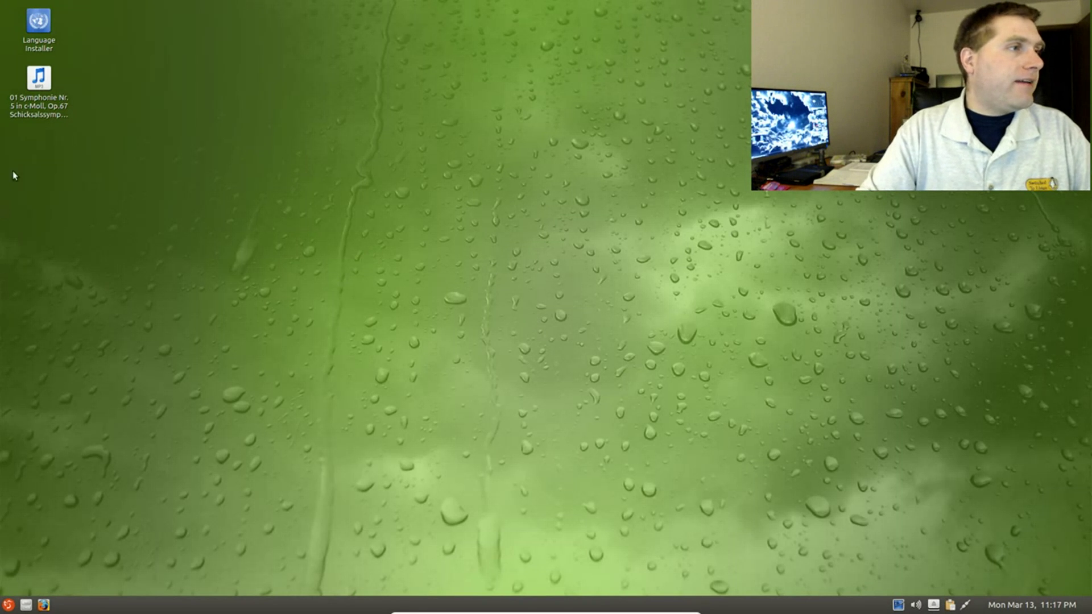
Test playback of the Symphonie MP3 file on the desktop, quit Clementine and deselect the file.
left_click(43, 83)
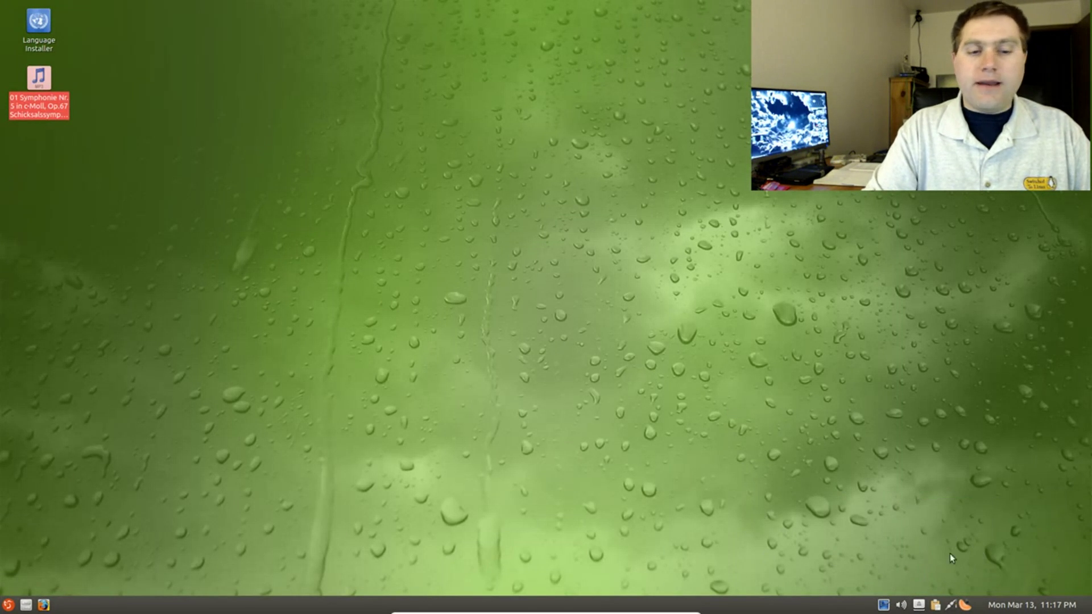
right_click(965, 604)
left_click(990, 590)
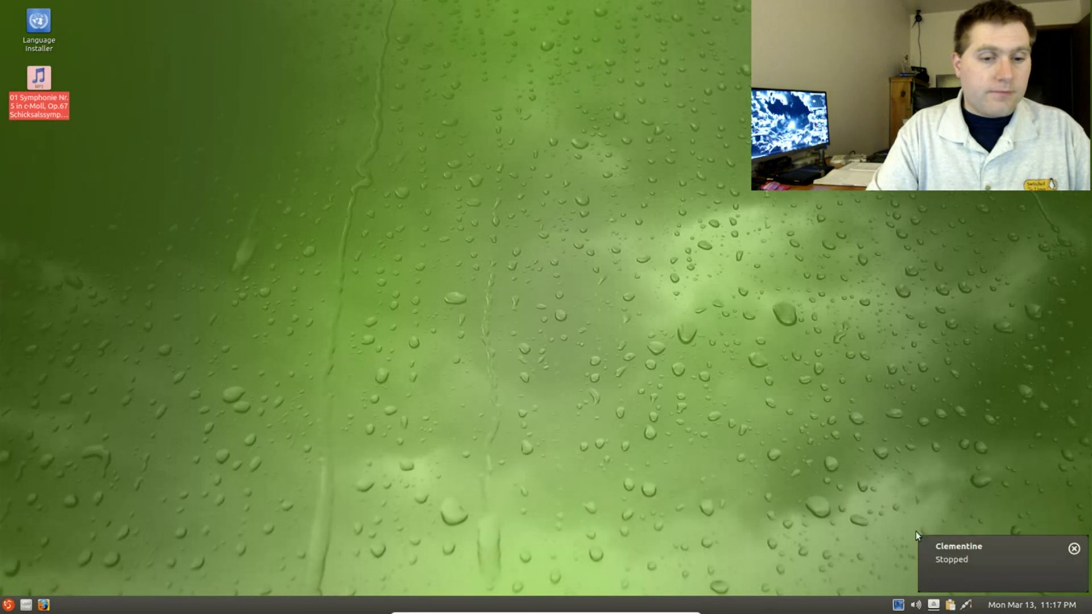
left_click(818, 453)
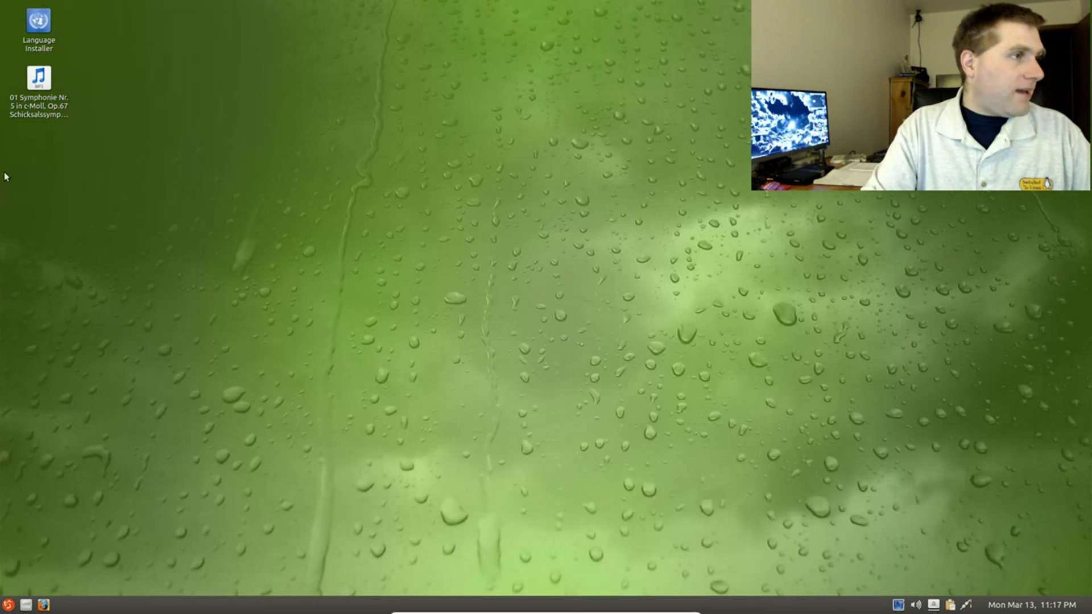
Look through the application launcher's categories, examine the settings tools under Preferences, and close the launcher.
left_click(9, 606)
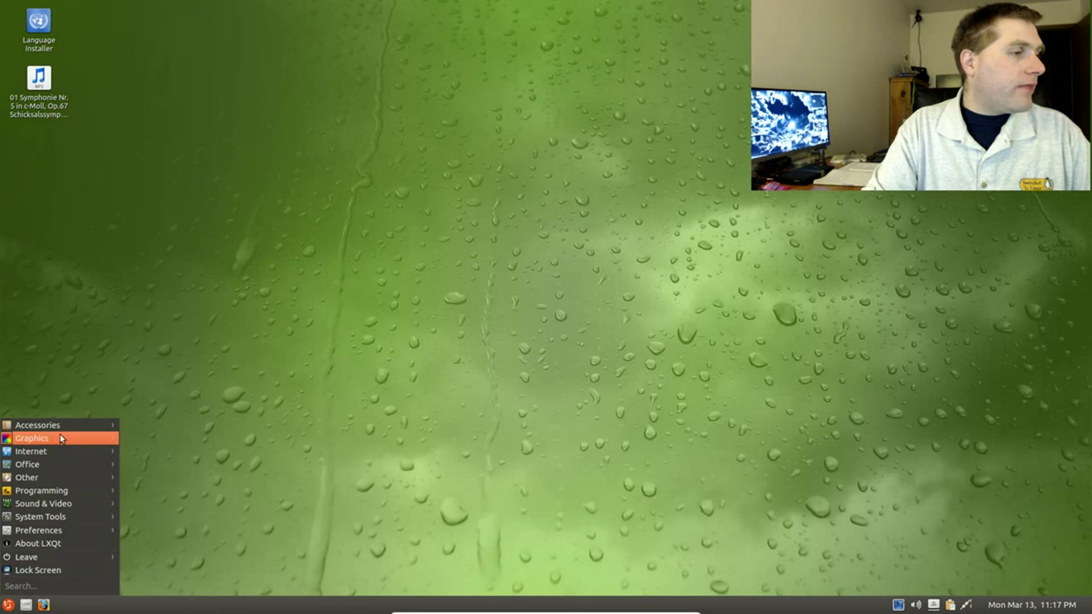
mouse_move(61, 432)
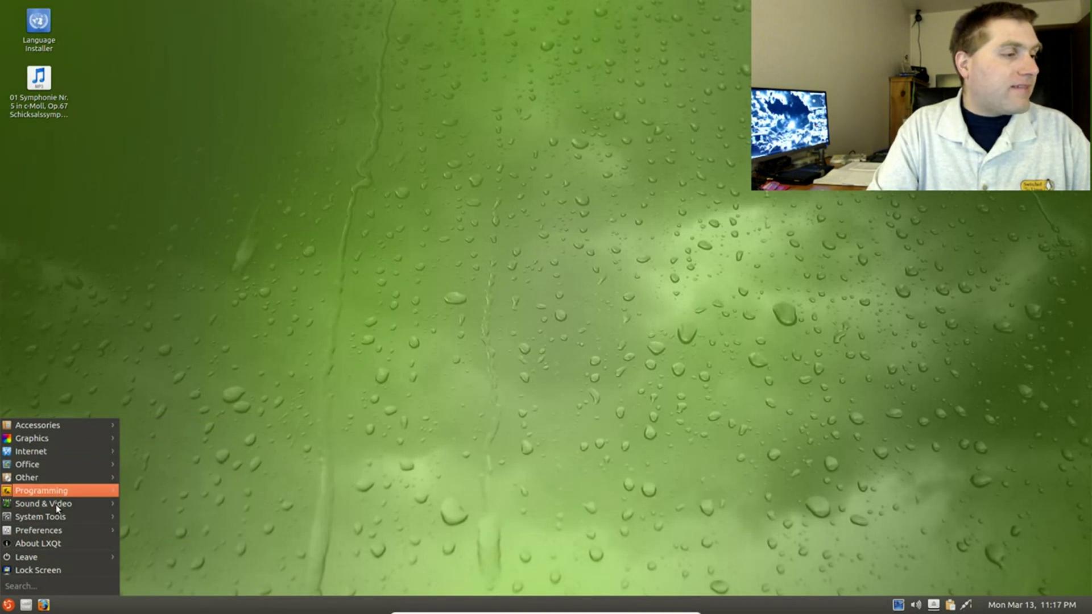
mouse_move(64, 533)
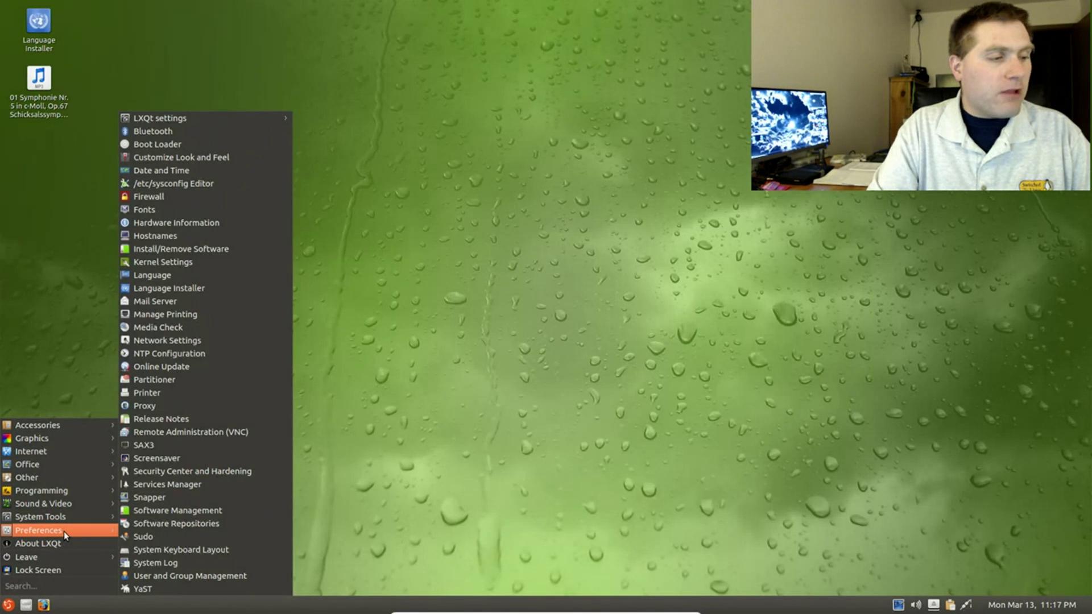
left_click(387, 492)
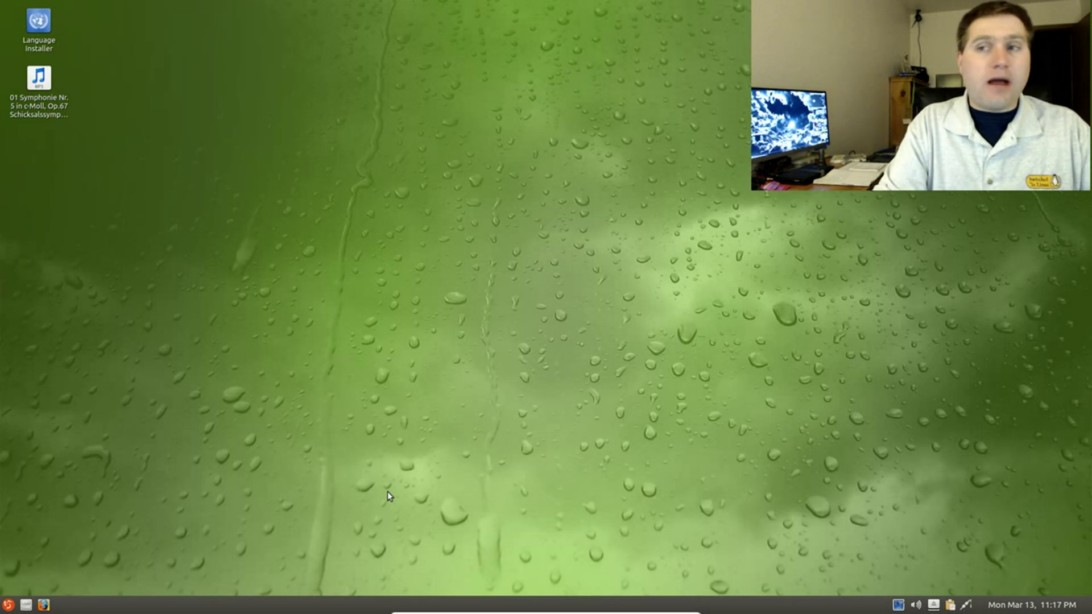
Look through the application launcher's Accessories, Graphics, Internet and Sound & Video categories, and close the launcher.
left_click(9, 604)
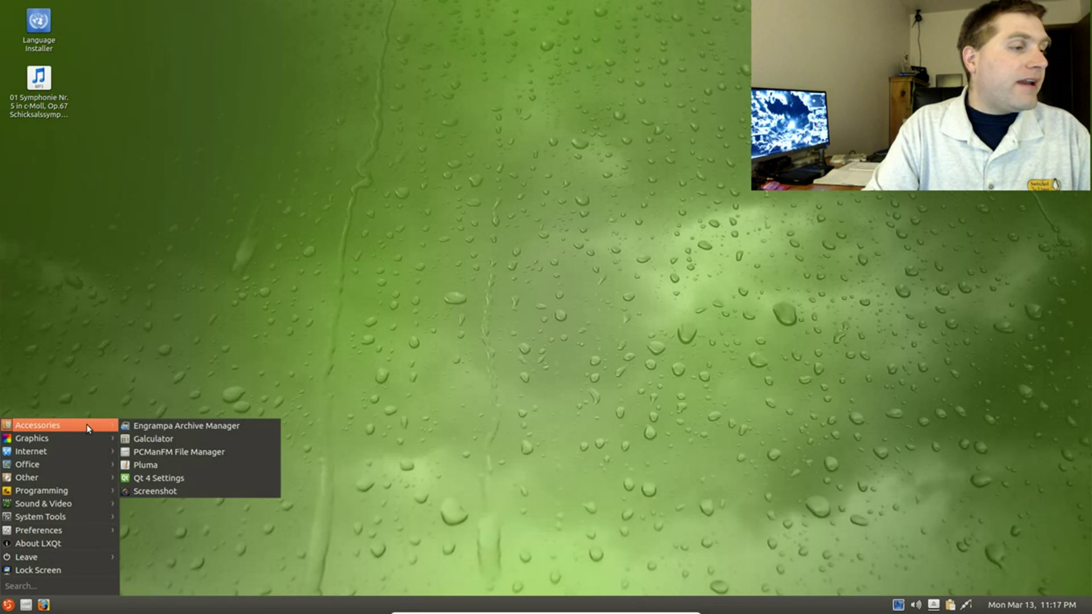
mouse_move(73, 444)
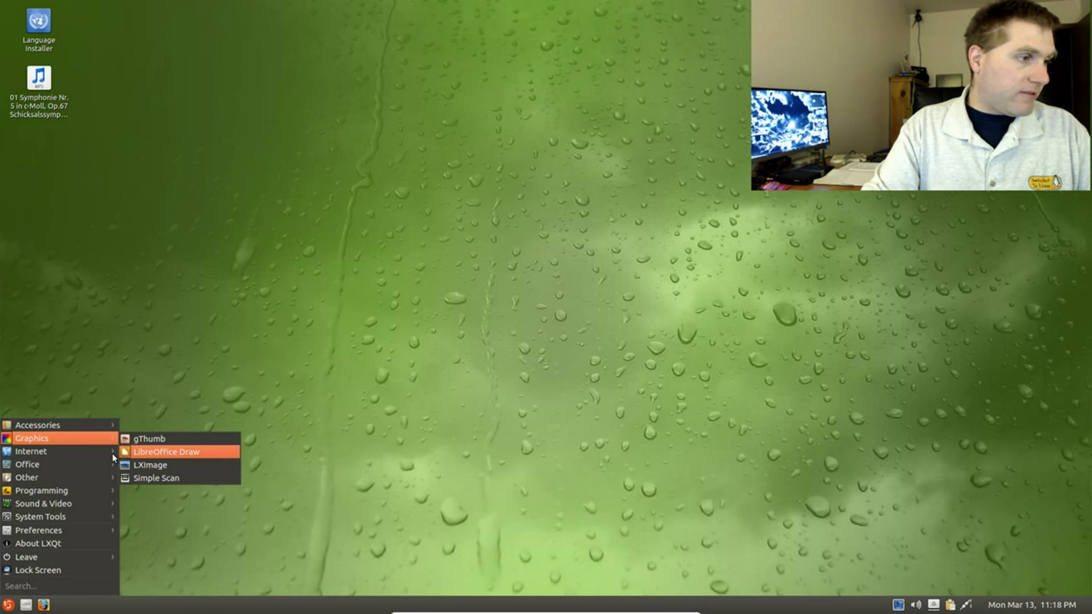
mouse_move(108, 451)
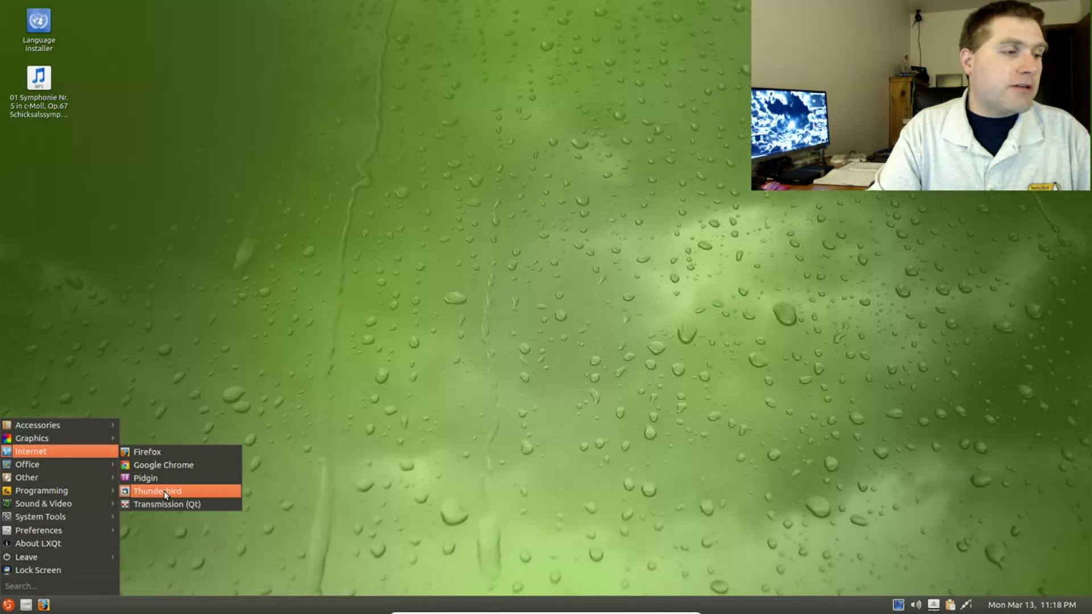
mouse_move(91, 472)
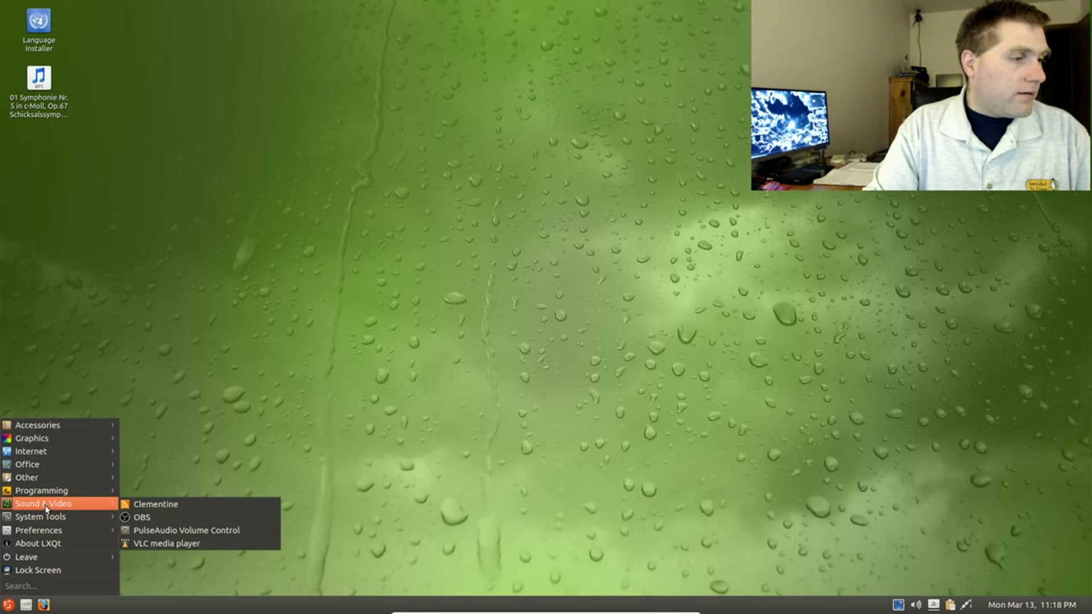
mouse_move(72, 502)
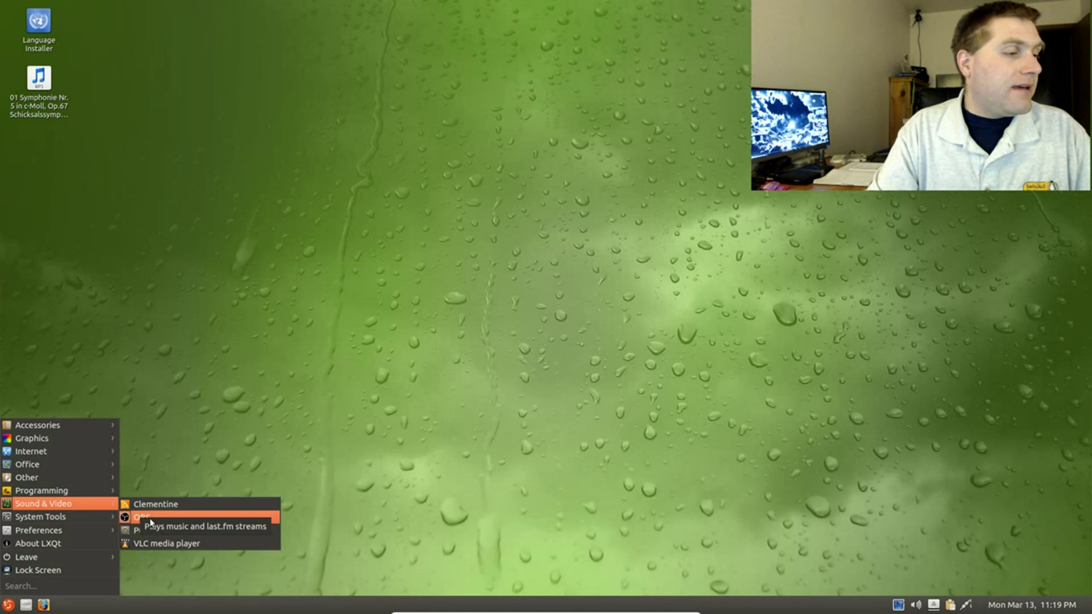
left_click(391, 469)
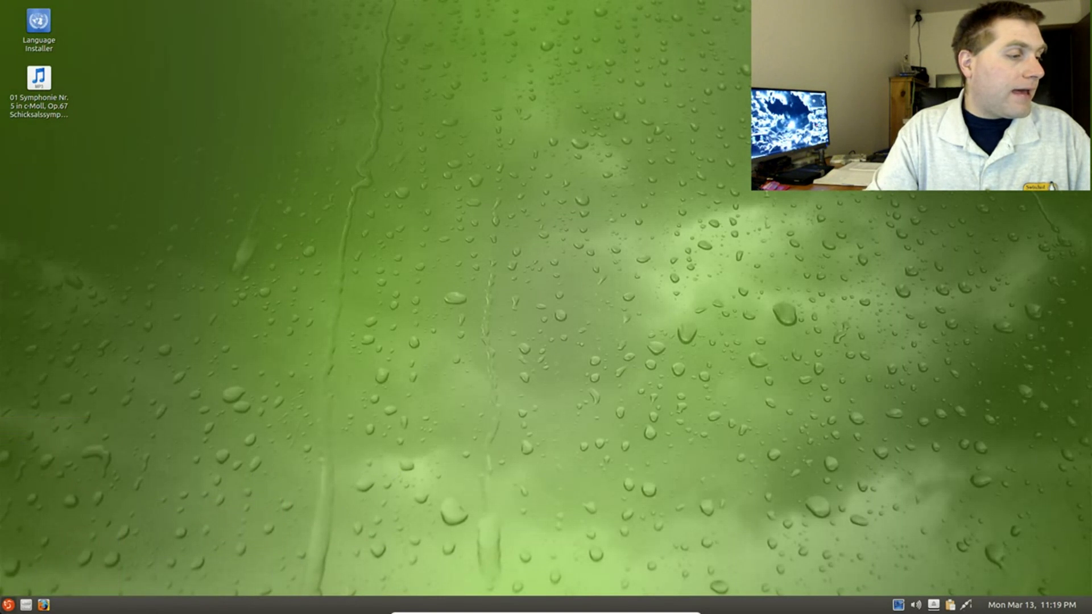
Open Task Manager from the System Tools applications, check the CPU and memory usage, and close it.
left_click(8, 606)
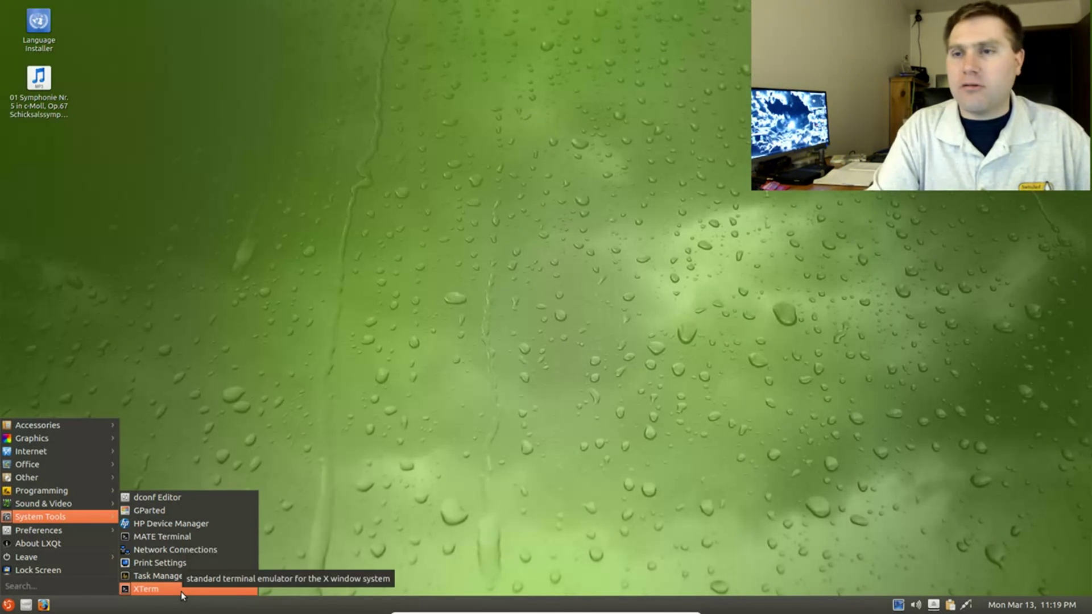
left_click(156, 576)
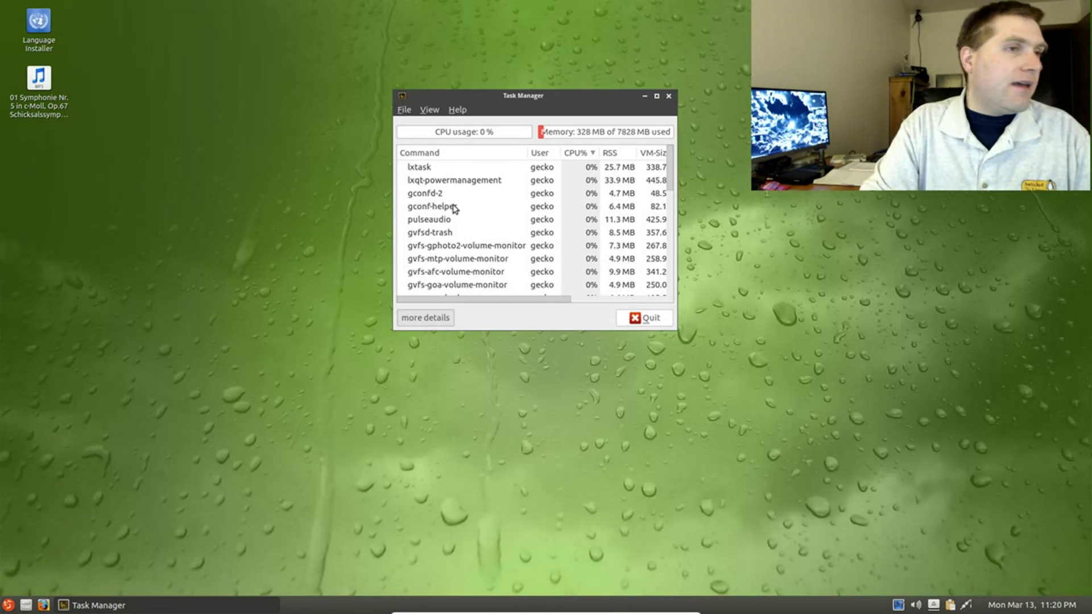
left_click(669, 96)
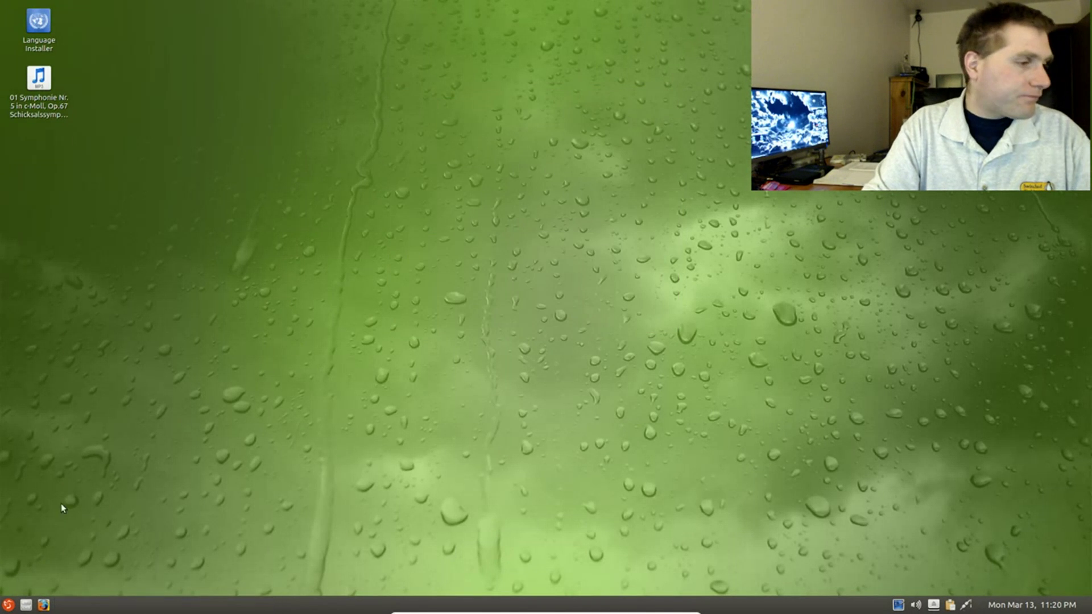
Open the LXQt Configuration Center, enlarge its window and look over the system settings.
left_click(8, 604)
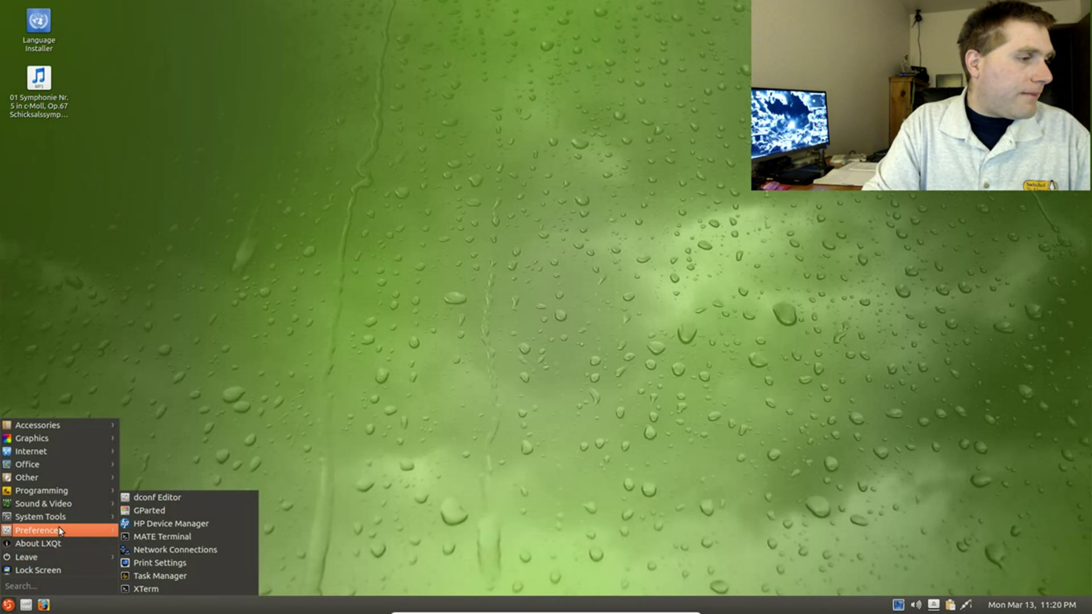
mouse_move(60, 531)
mouse_move(270, 117)
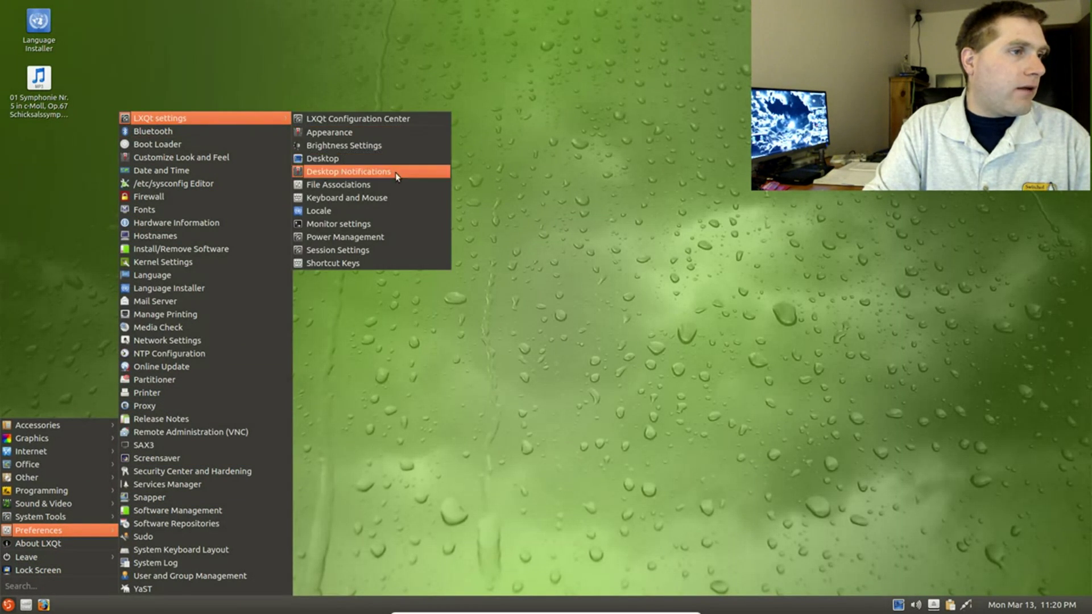
left_click(380, 120)
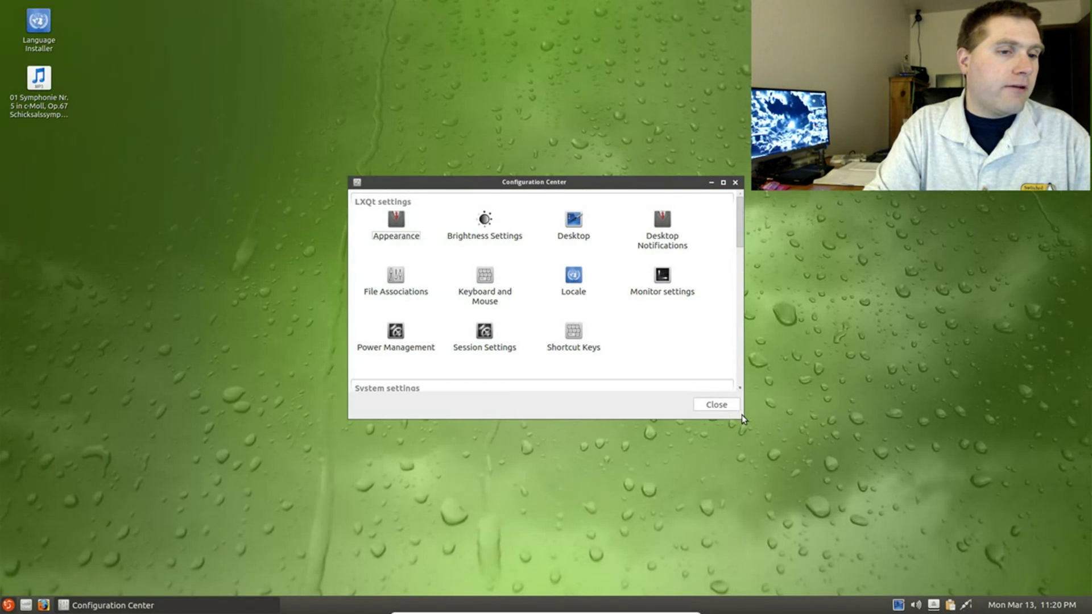
left_click_drag(745, 419, 889, 568)
scroll(795, 310, "down", 3)
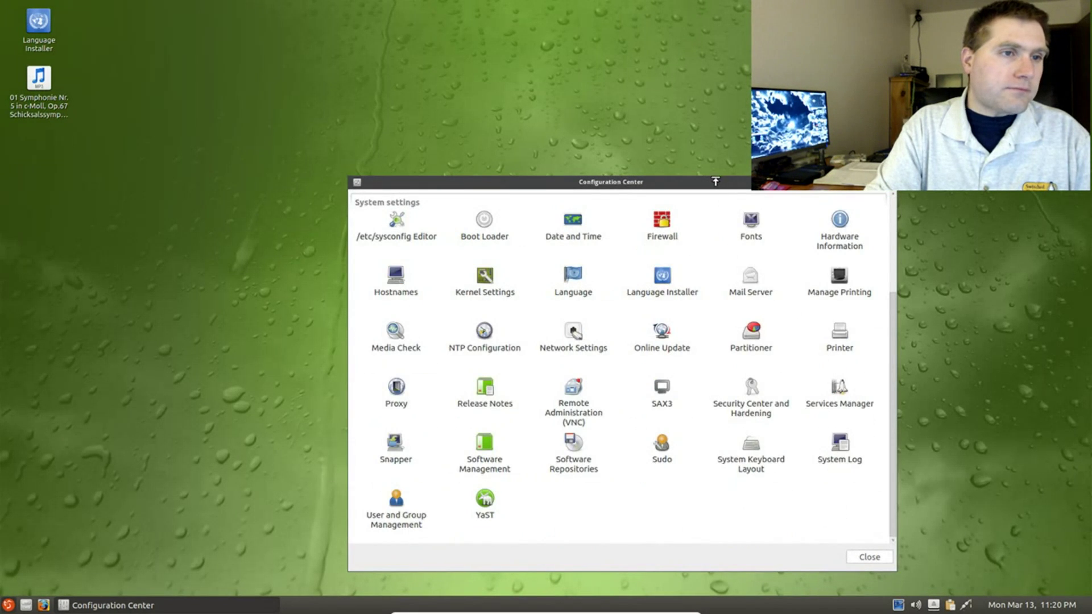
Move the Configuration Center window into the desktop's lower-right corner with the LXQt settings section in view.
left_click_drag(704, 167, 681, 103)
scroll(676, 182, "up", 3)
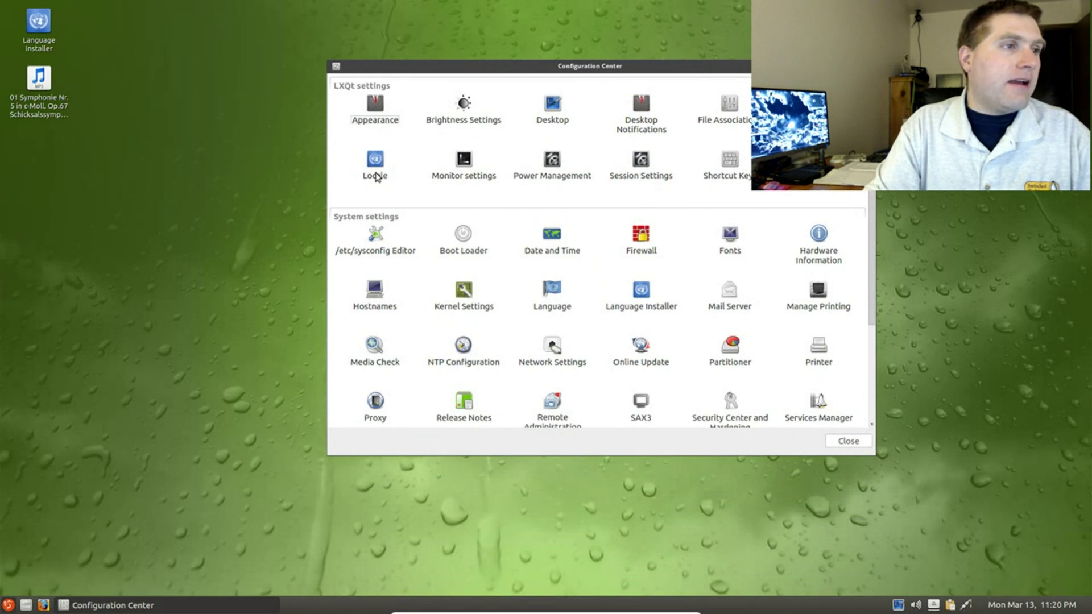
left_click_drag(435, 66, 575, 78)
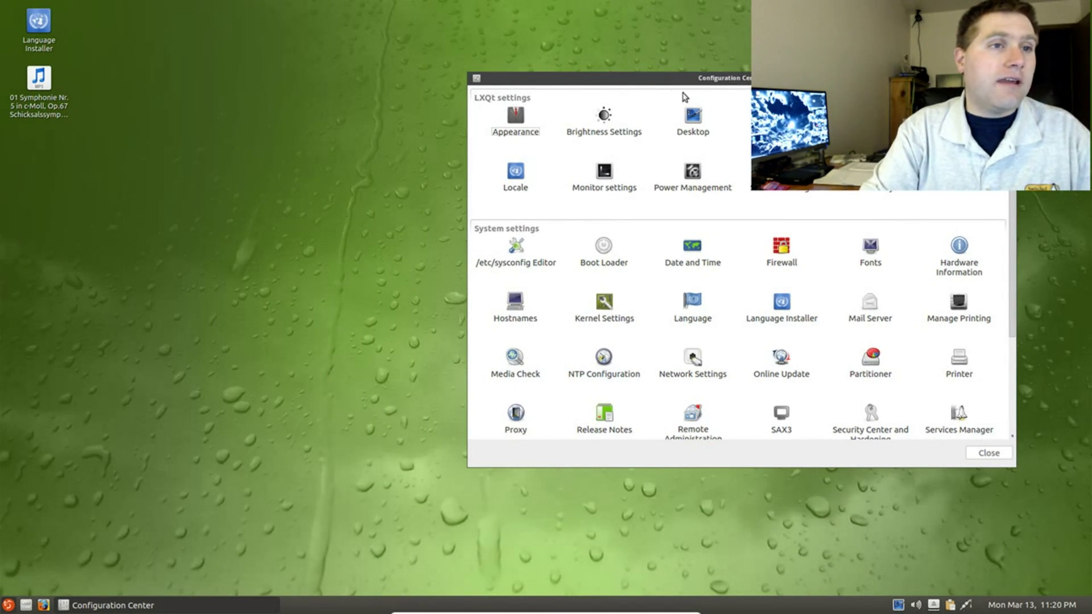
left_click_drag(715, 83, 789, 208)
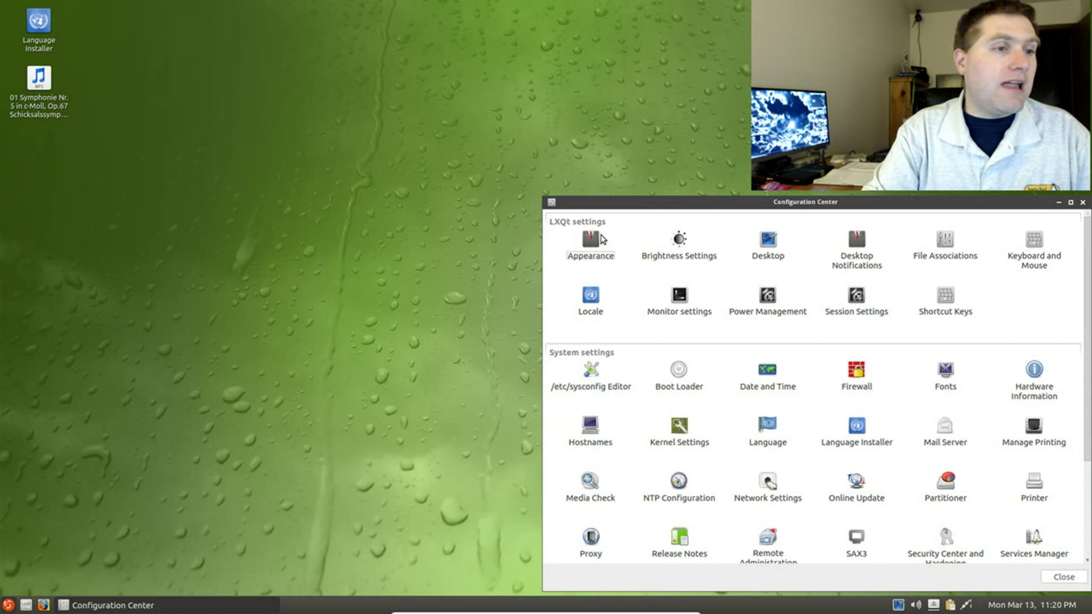
Open the Appearance settings, preview the Windows and Fusion widget styles, and set the style back to GTK+.
left_click(602, 246)
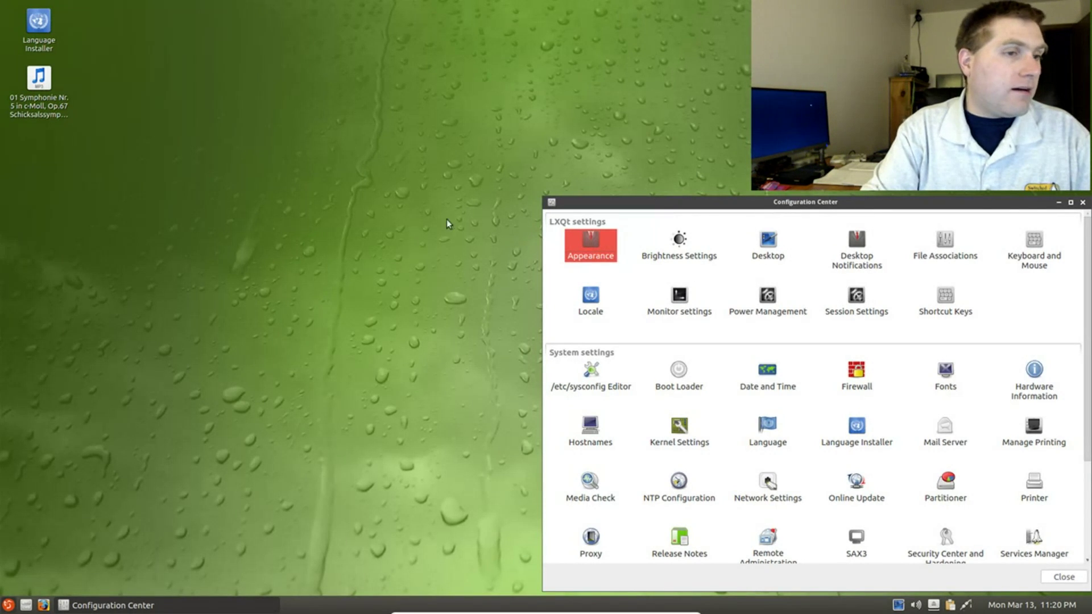
double_click(597, 241)
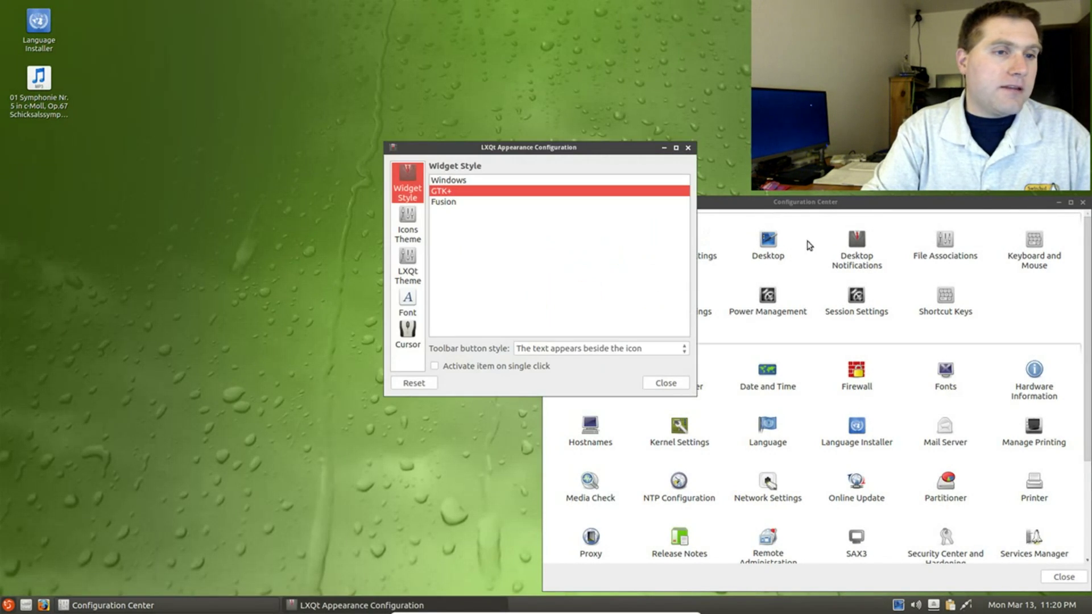
left_click(461, 180)
left_click(452, 193)
left_click(452, 202)
left_click(466, 189)
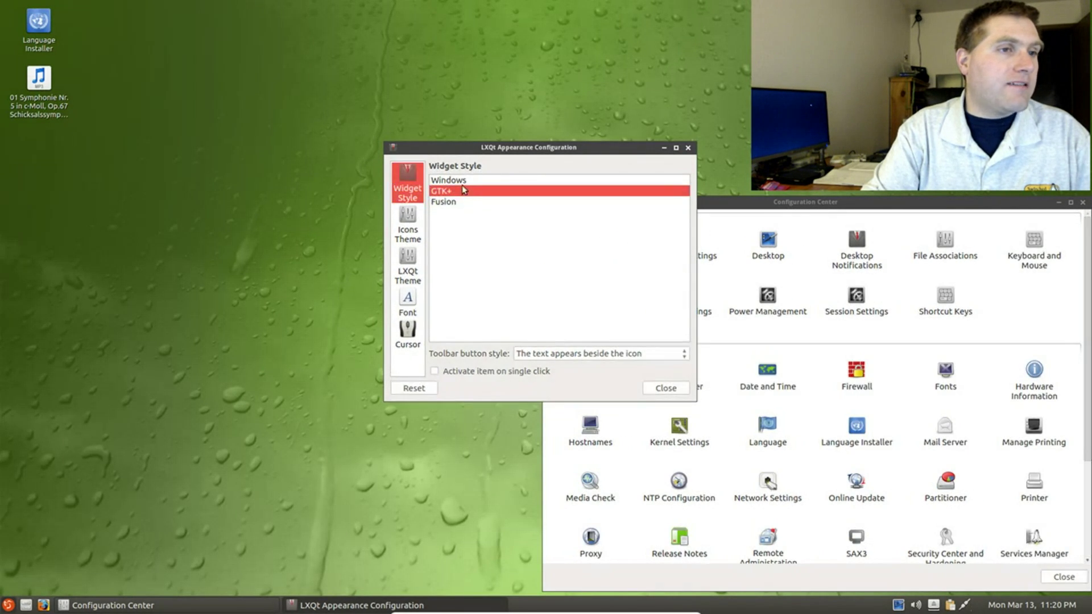
left_click(464, 180)
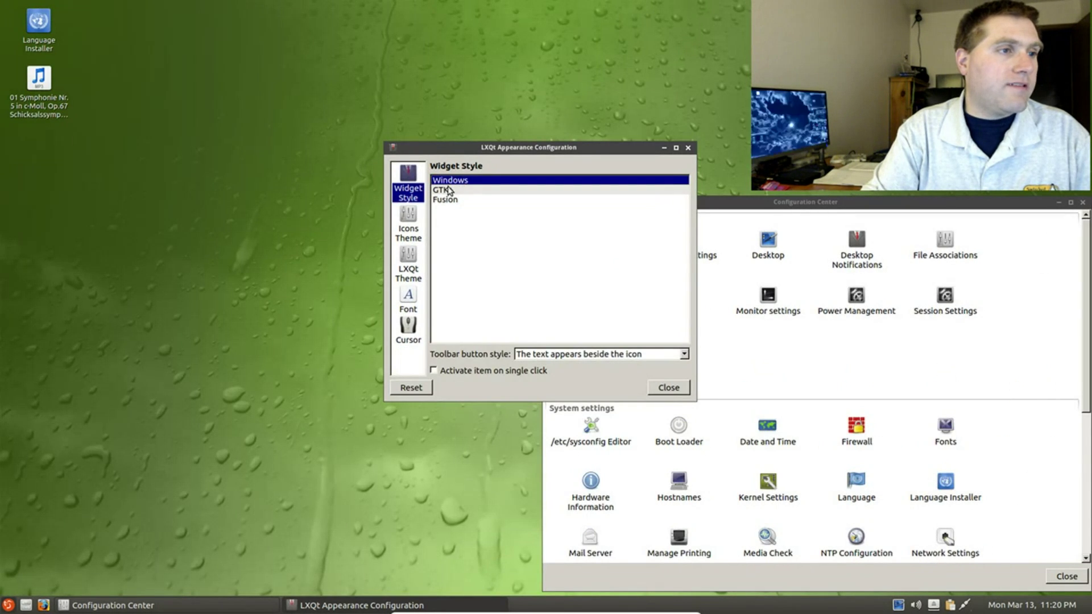
left_click(450, 190)
left_click(452, 202)
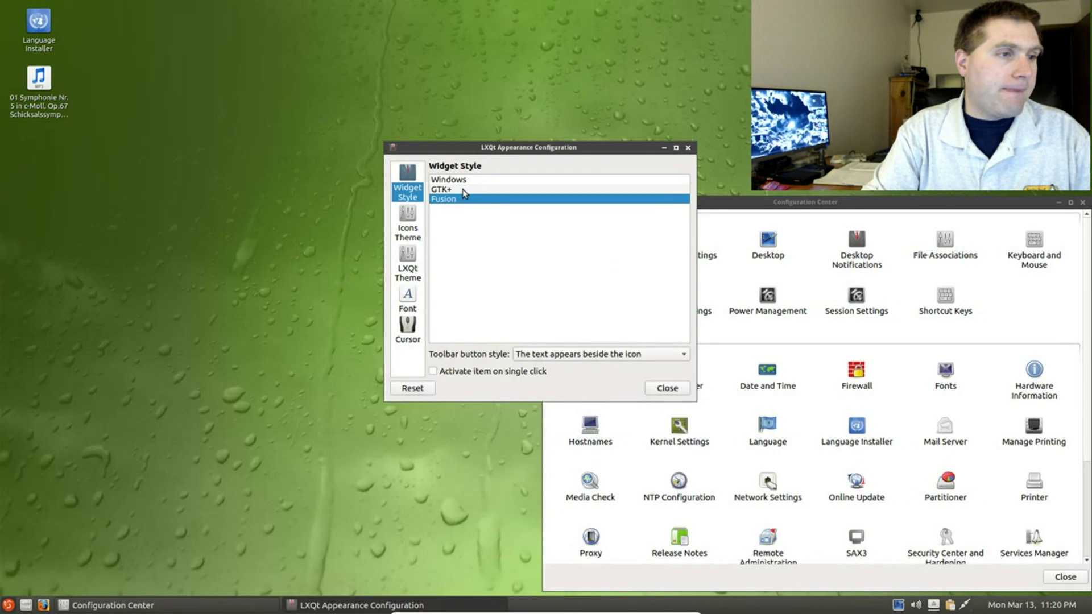
left_click(465, 192)
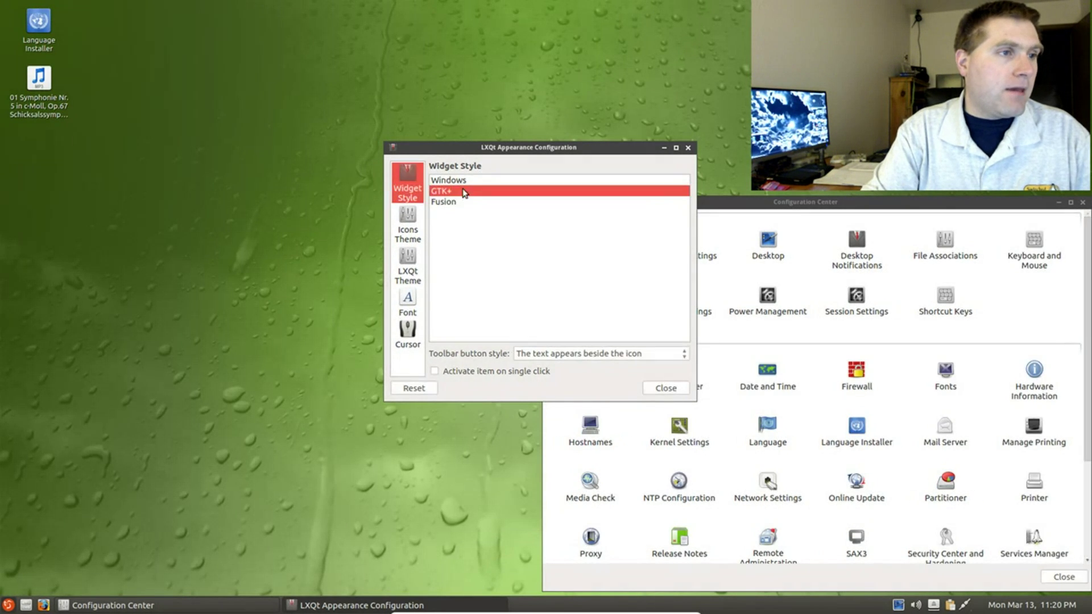
Preview the GNOME, Faenza-Dark, Faenza and Adwaita icon themes, and apply the Oxygen icon theme.
left_click(408, 224)
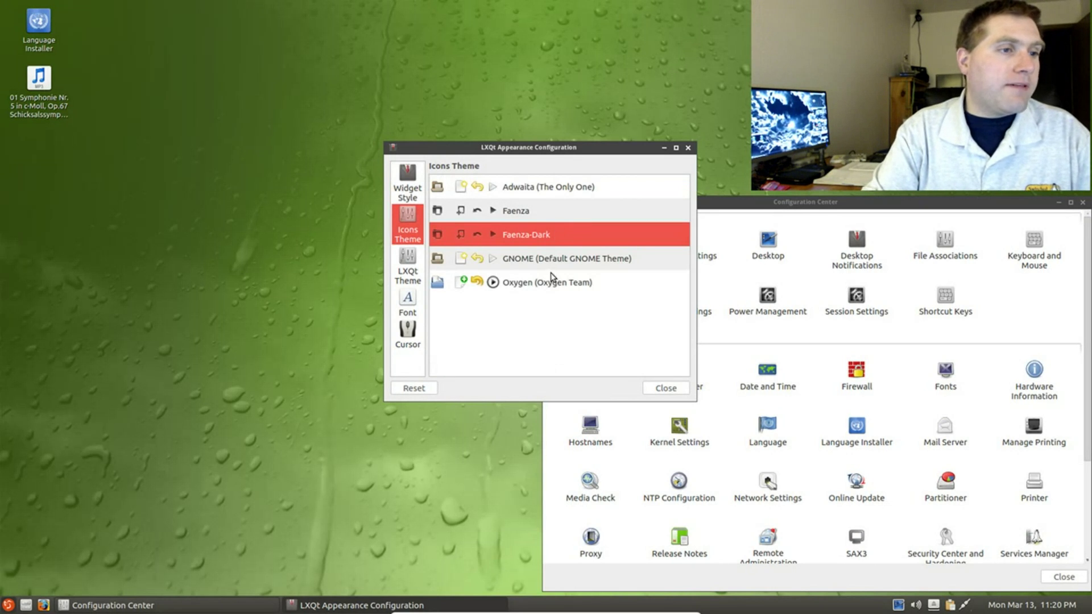
left_click(518, 259)
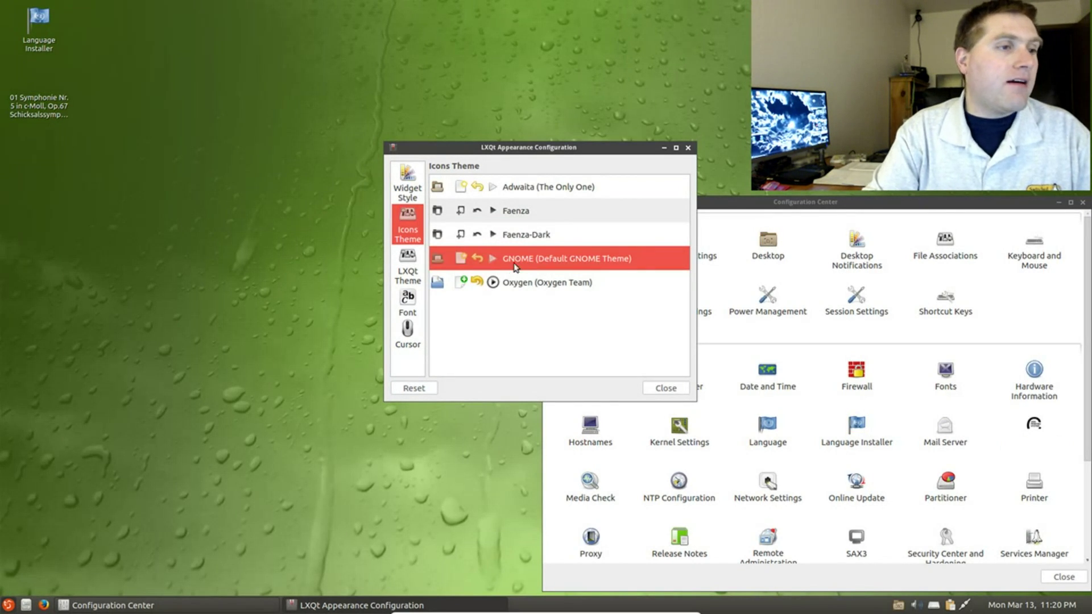
left_click(509, 236)
left_click(509, 212)
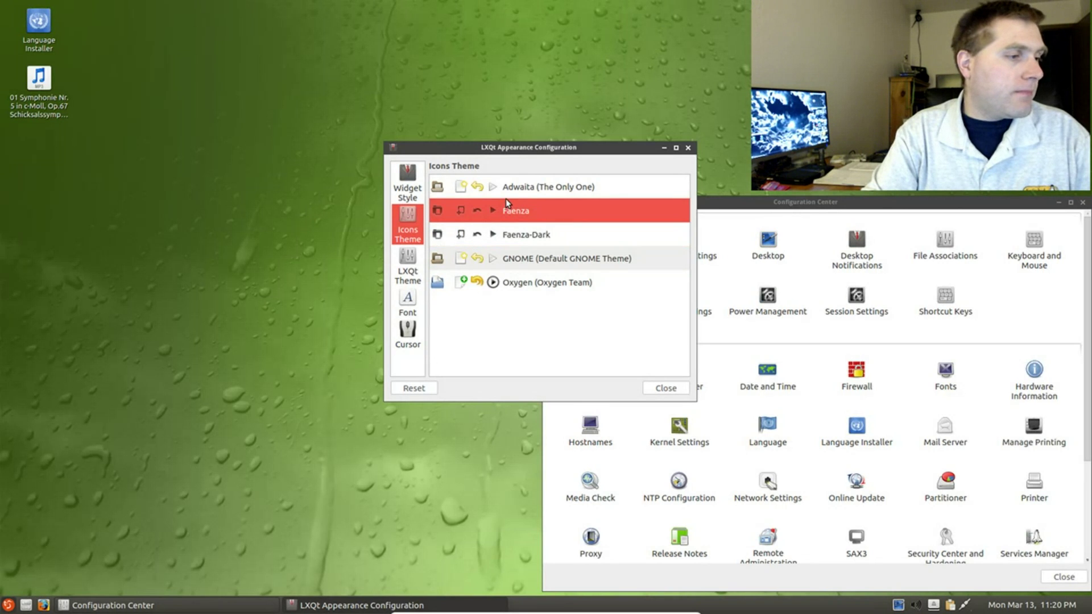
left_click(510, 187)
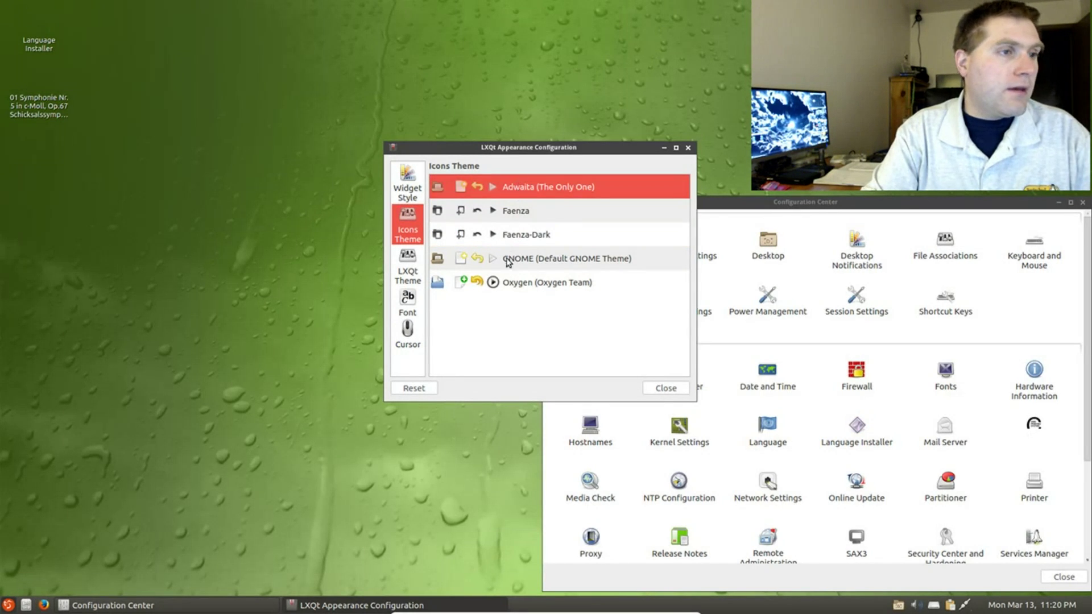
left_click(505, 281)
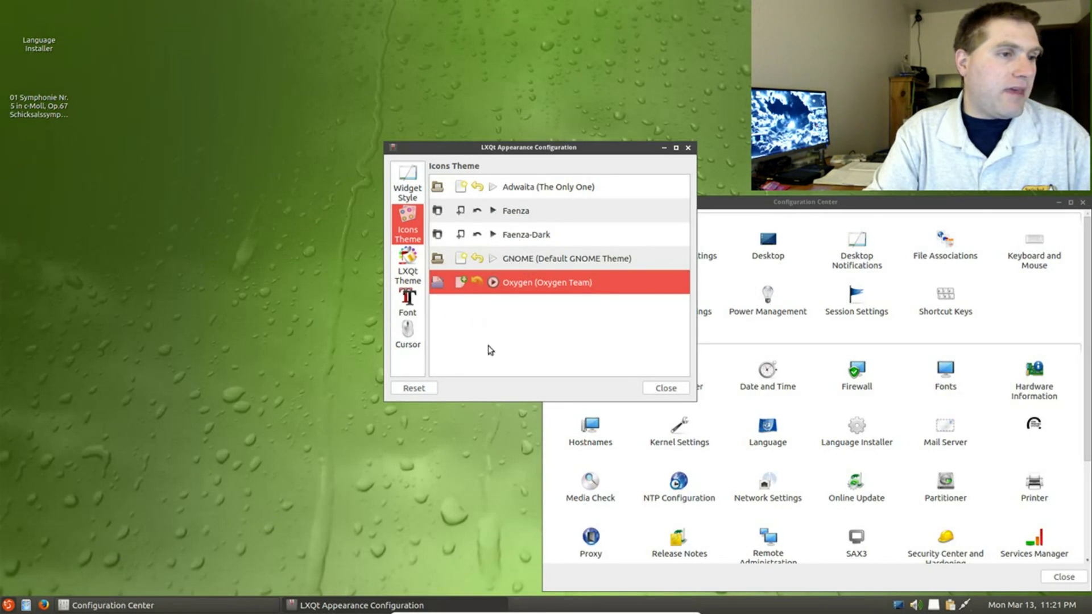
Try the Dark, Frost, Kde-plasma and Light LXQt themes, and apply the System theme.
left_click(403, 267)
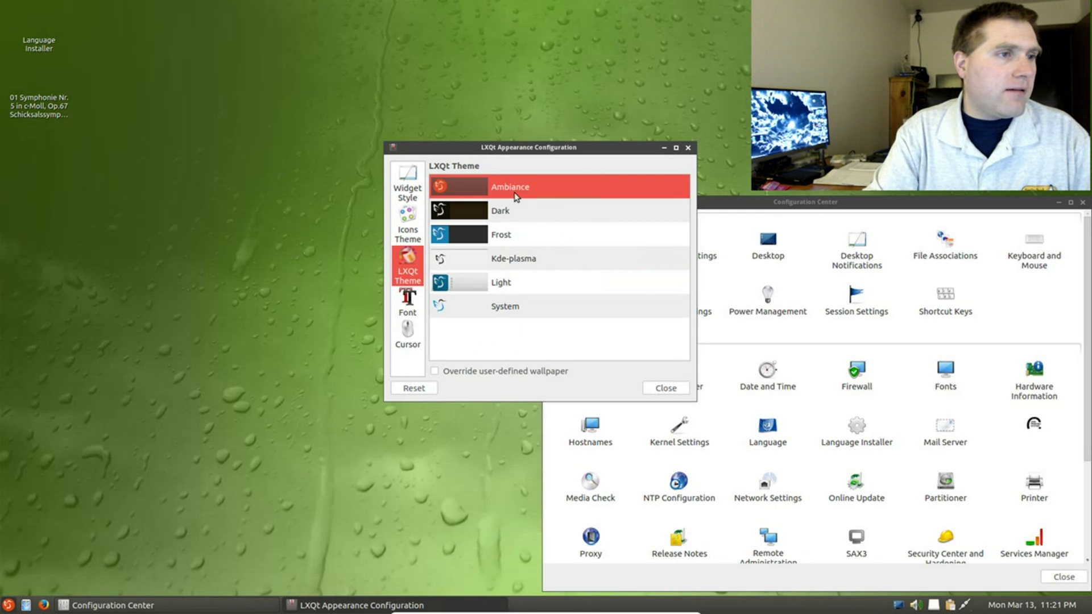
left_click(517, 218)
left_click(506, 233)
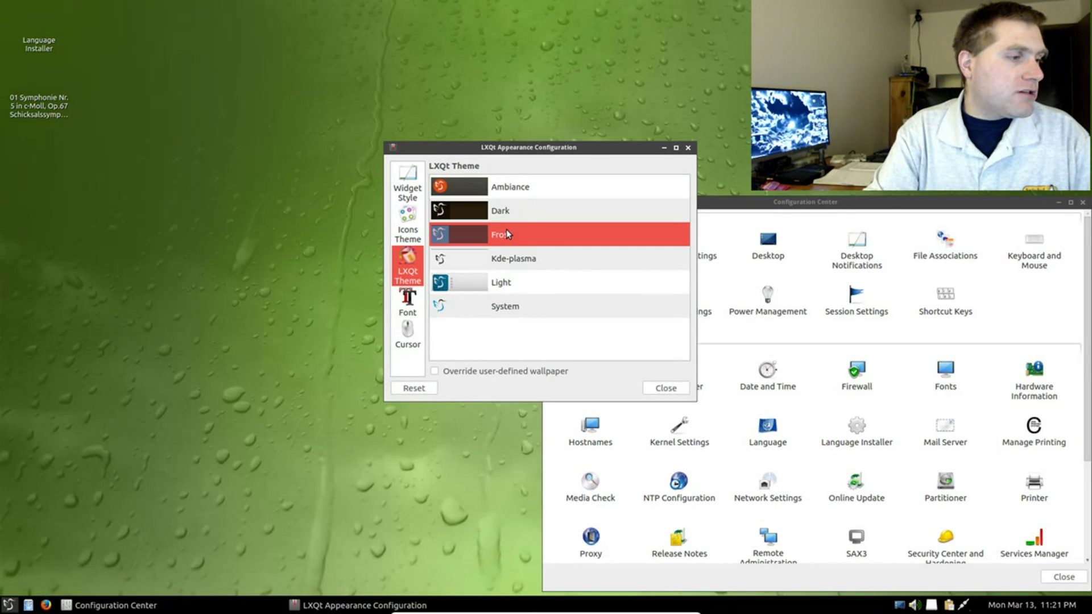
left_click(510, 260)
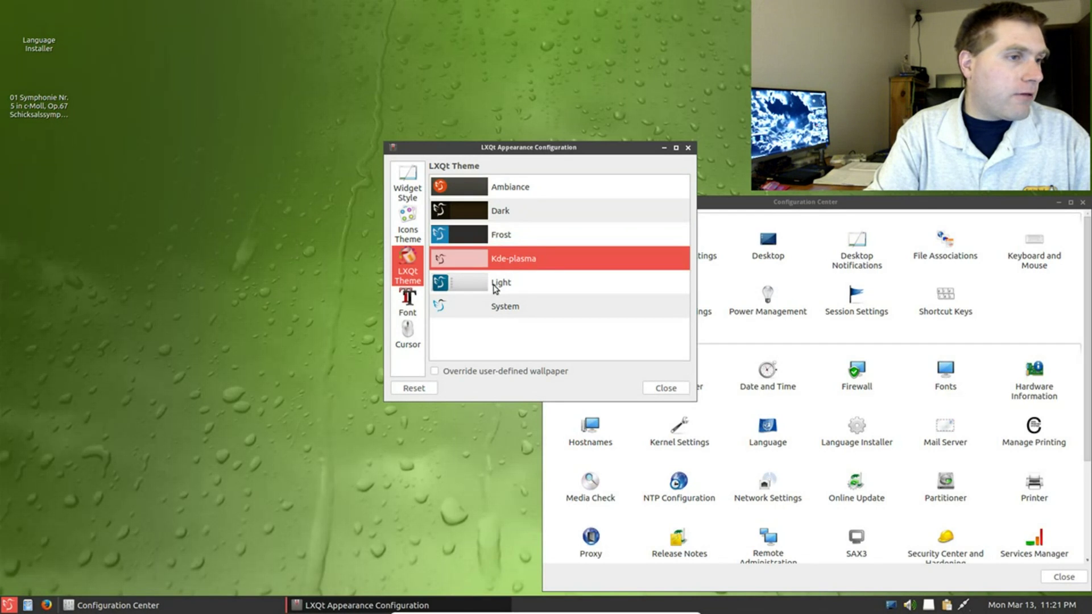
left_click(498, 283)
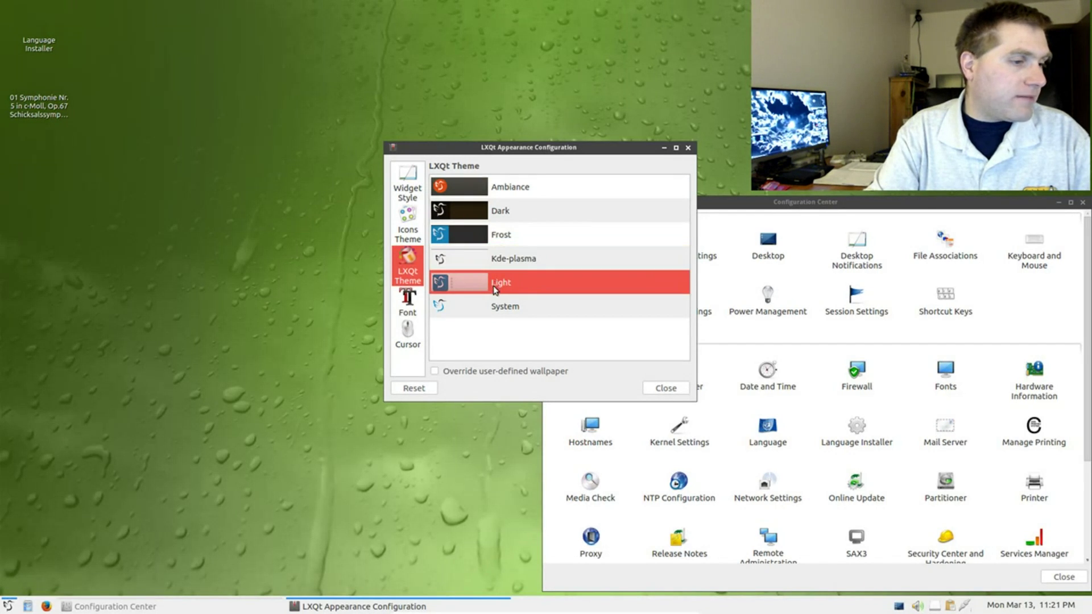
left_click(518, 311)
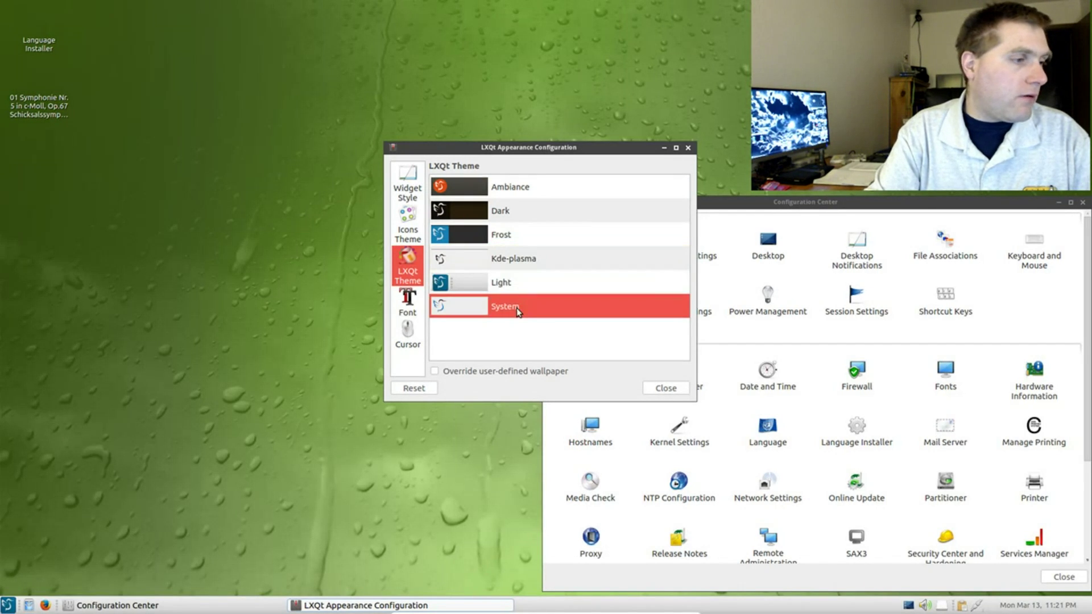
Check the application launcher under the System theme, switch the LXQt theme to Light and open the launcher.
left_click(8, 606)
left_click(11, 606)
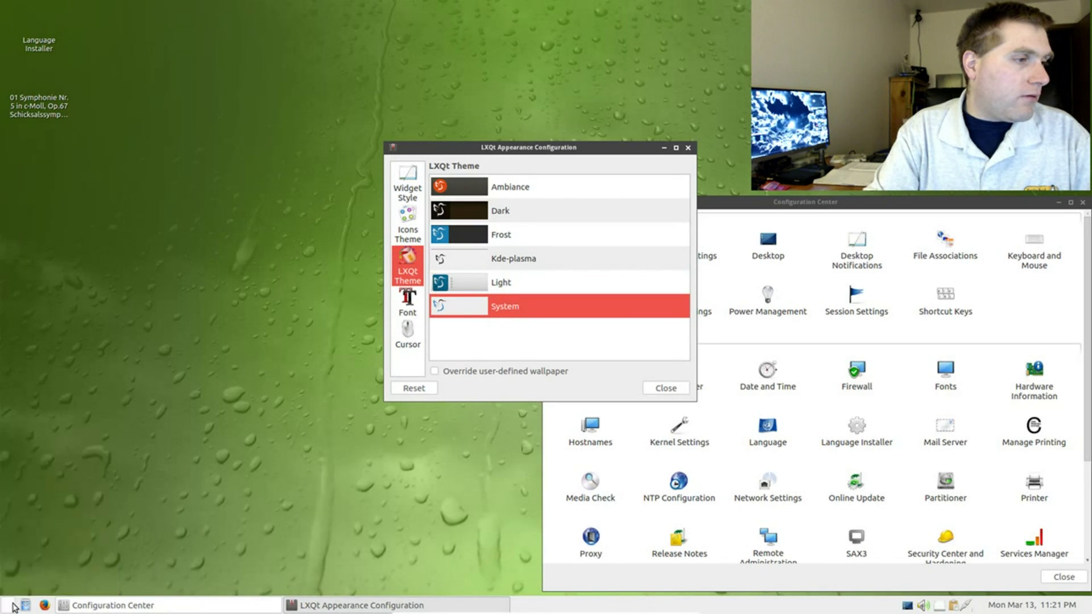
left_click(529, 281)
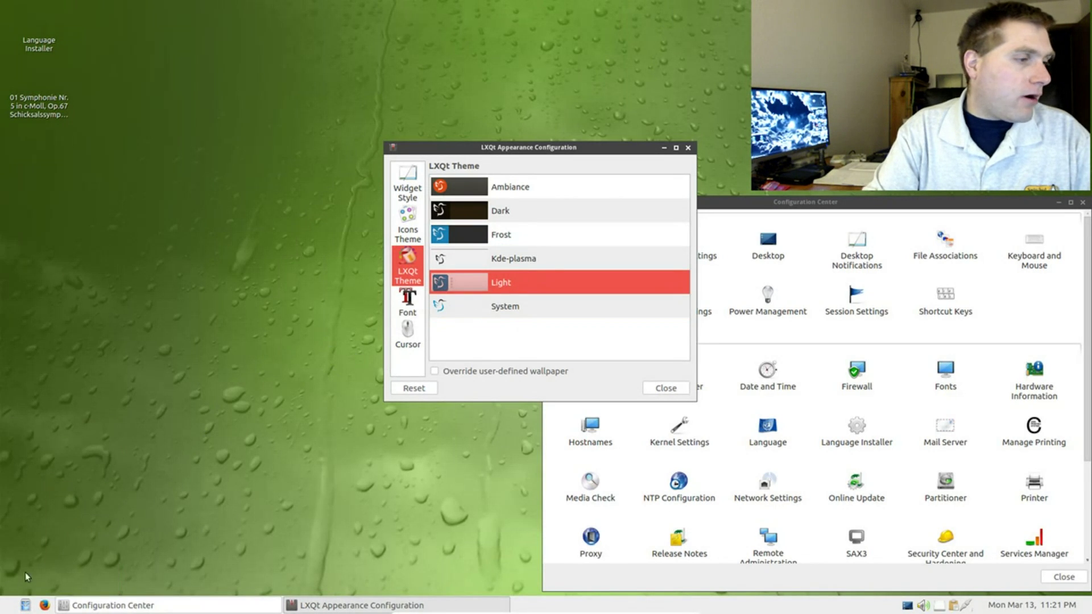
left_click(8, 606)
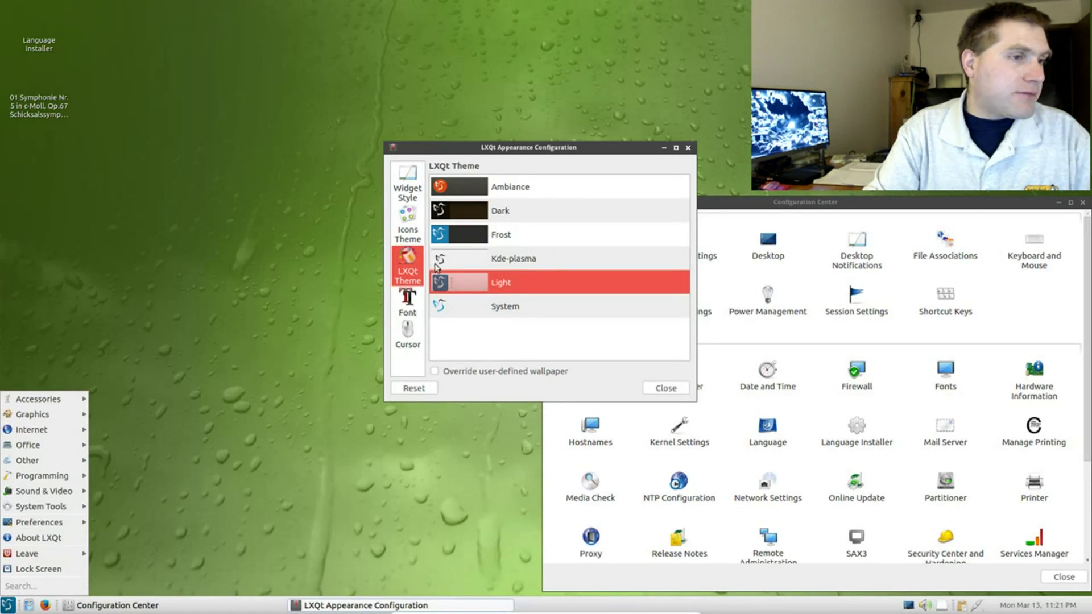
Preview the Kde-plasma LXQt theme and check how the application launcher looks with it.
left_click(508, 256)
left_click(508, 256)
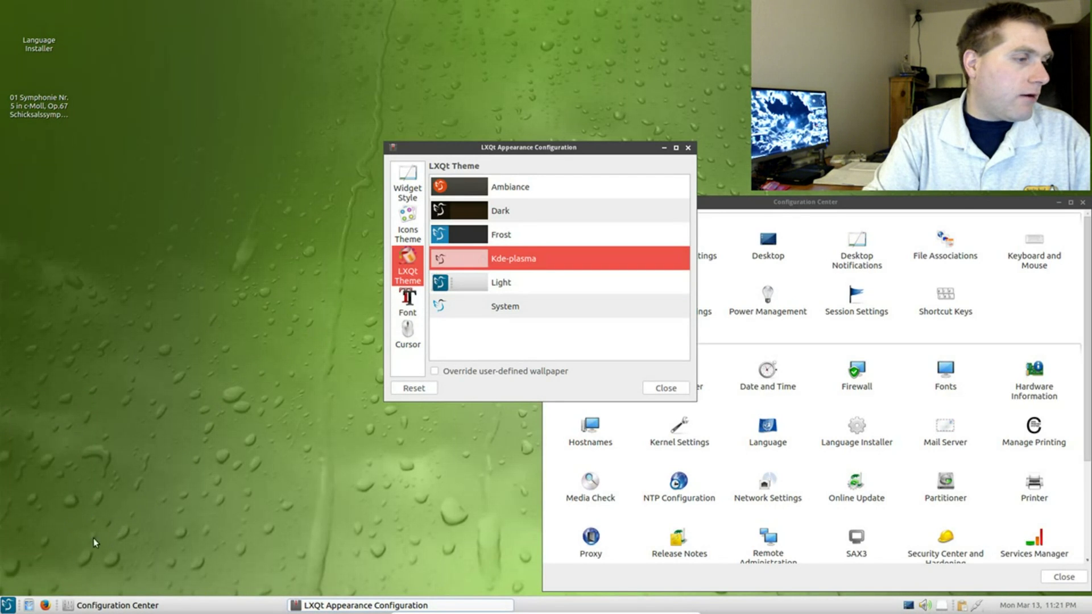
left_click(7, 606)
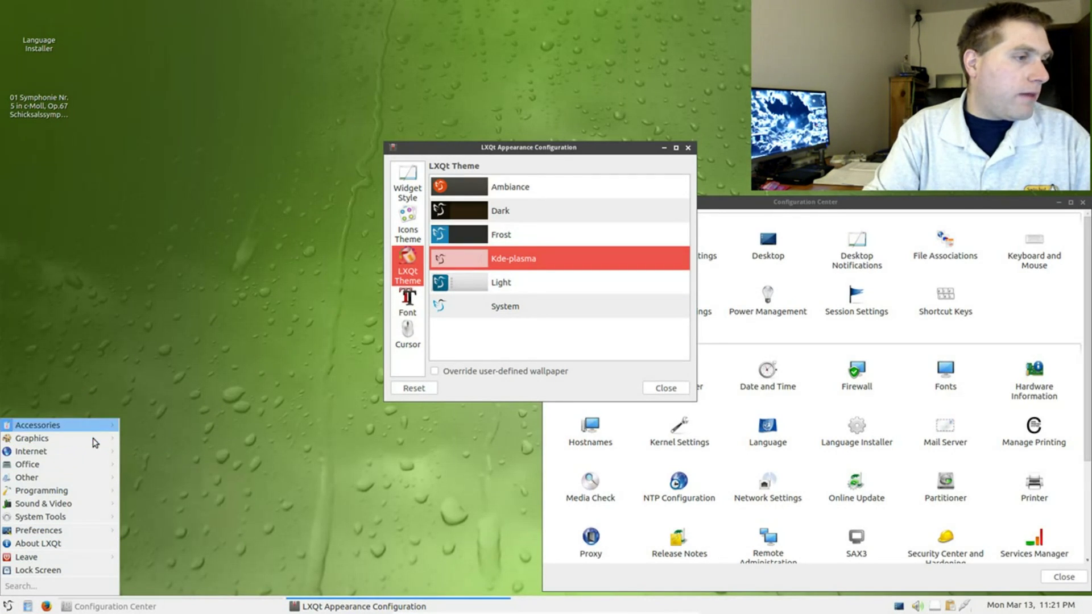
left_click(538, 211)
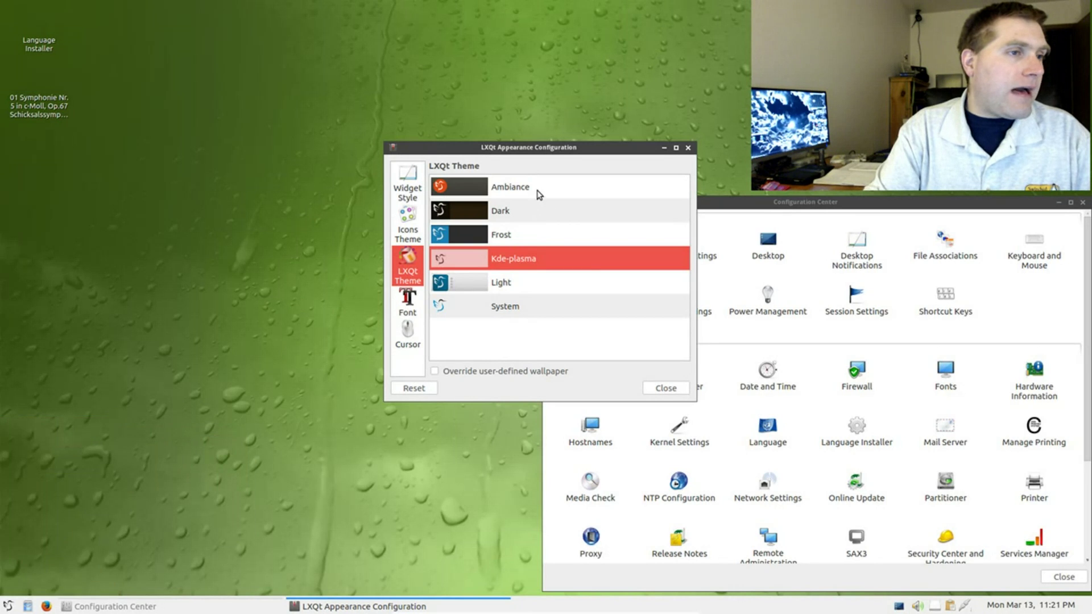
Try the Dark LXQt theme, apply the Frost theme and check the application launcher under it.
left_click(464, 221)
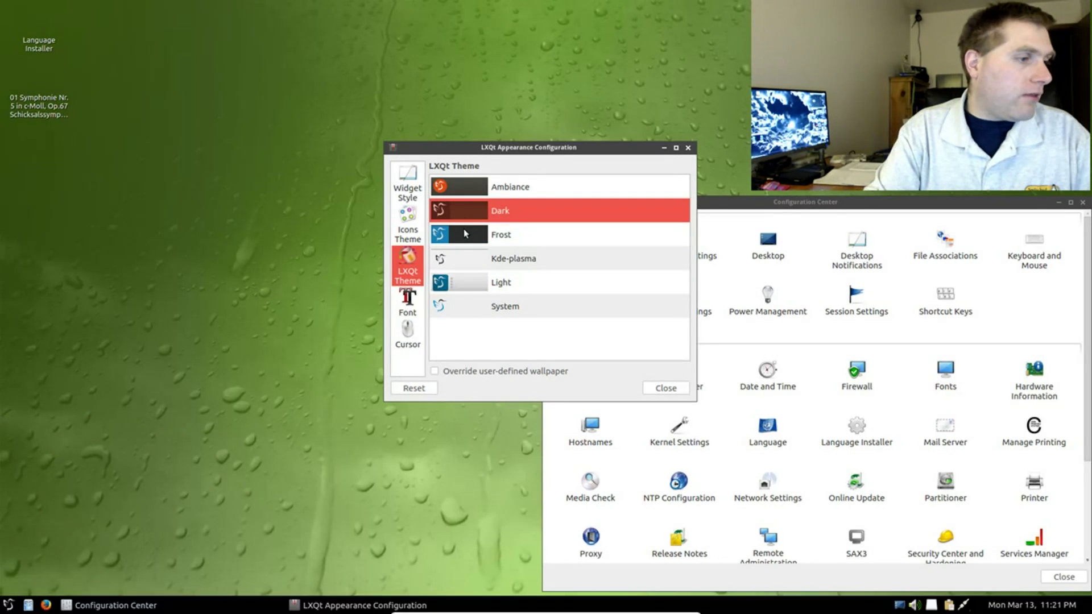
left_click(465, 230)
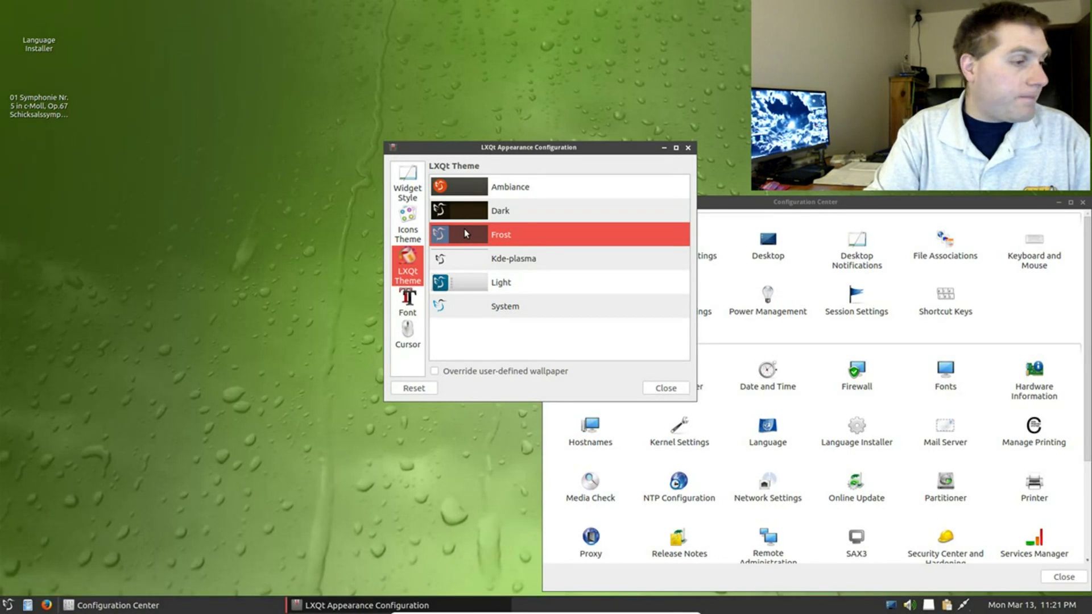
left_click(12, 605)
left_click(16, 606)
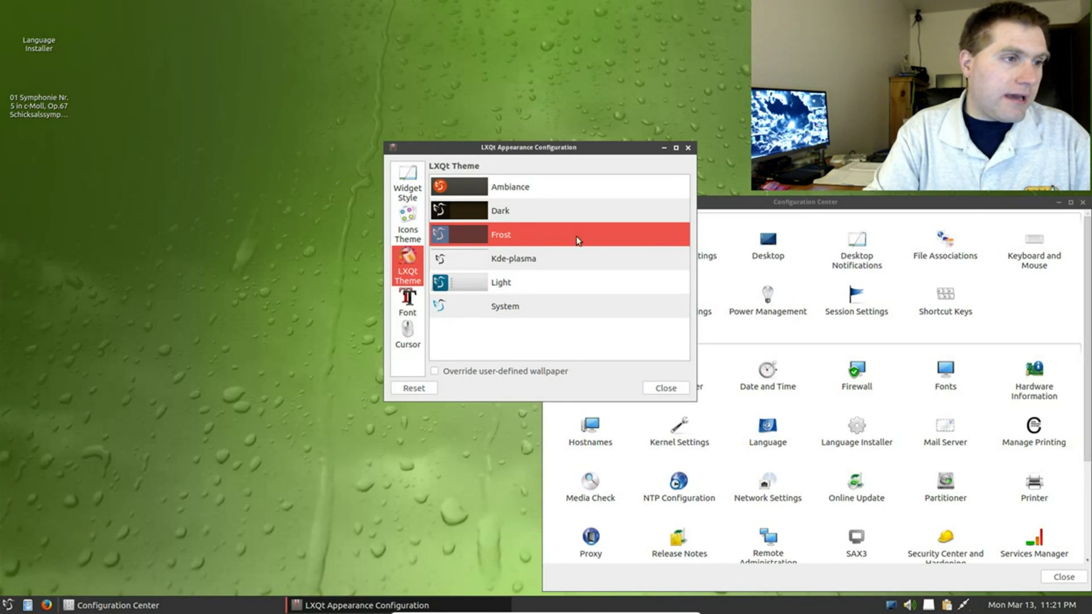
Review the font settings, compare the cursor themes, select the Adwaita cursor theme and close the Appearance settings.
left_click(417, 299)
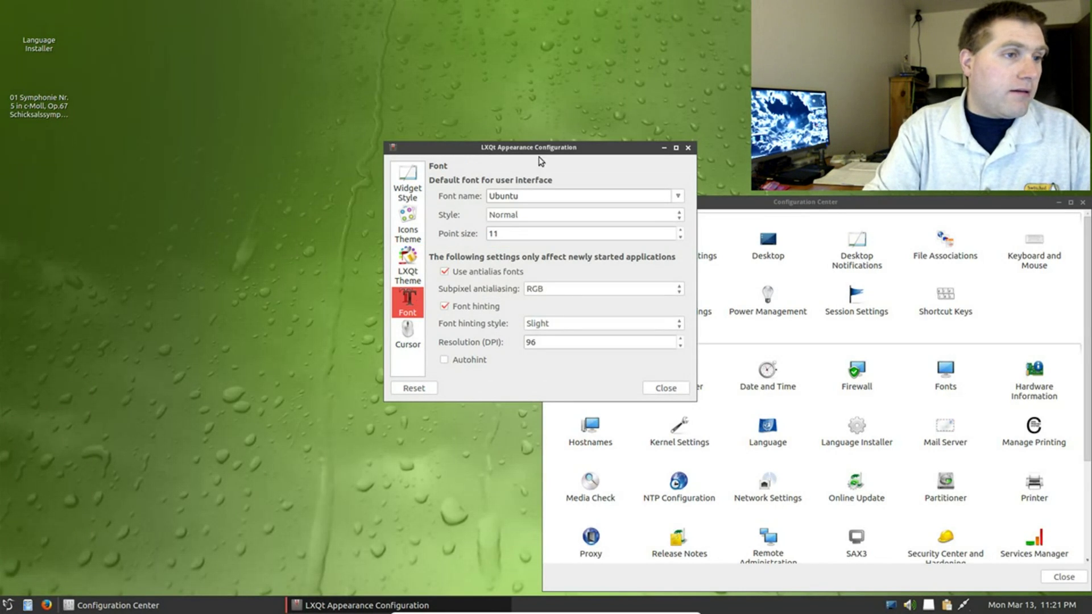
left_click(411, 339)
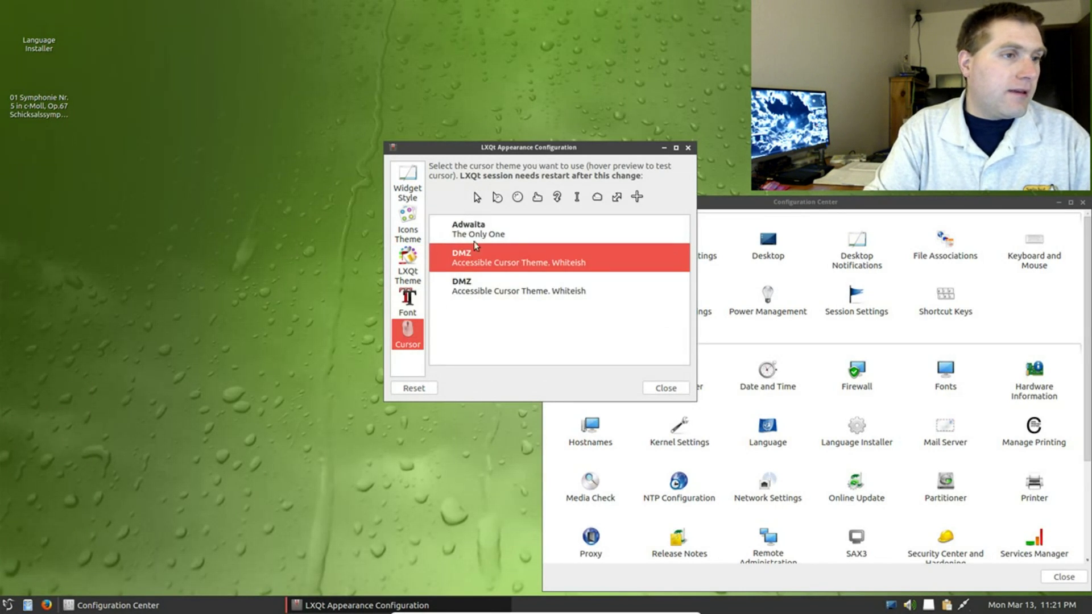
left_click(480, 230)
left_click(457, 283)
left_click(473, 249)
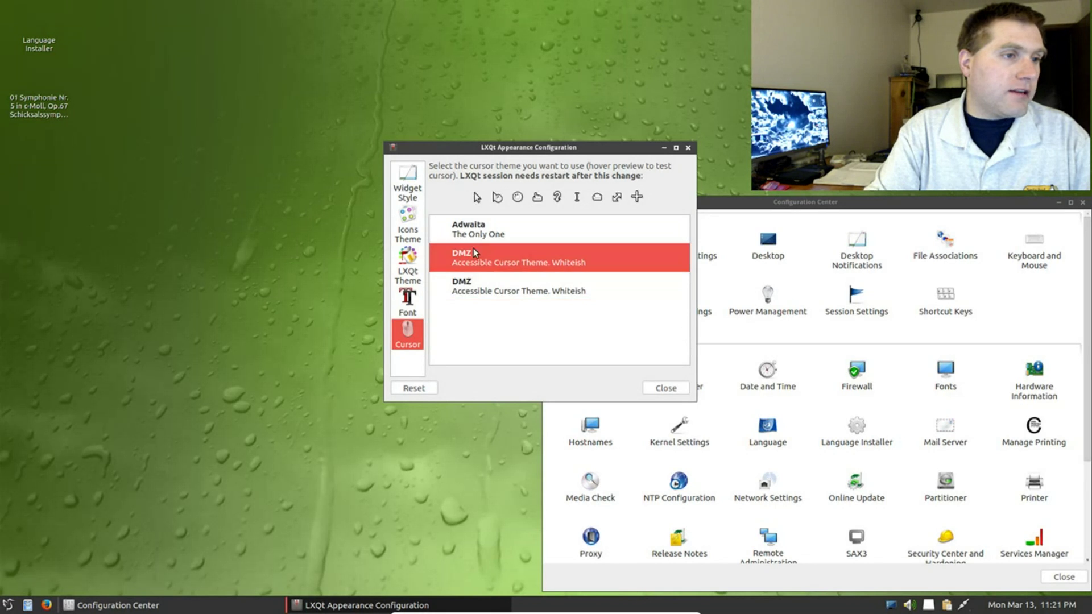
left_click(480, 231)
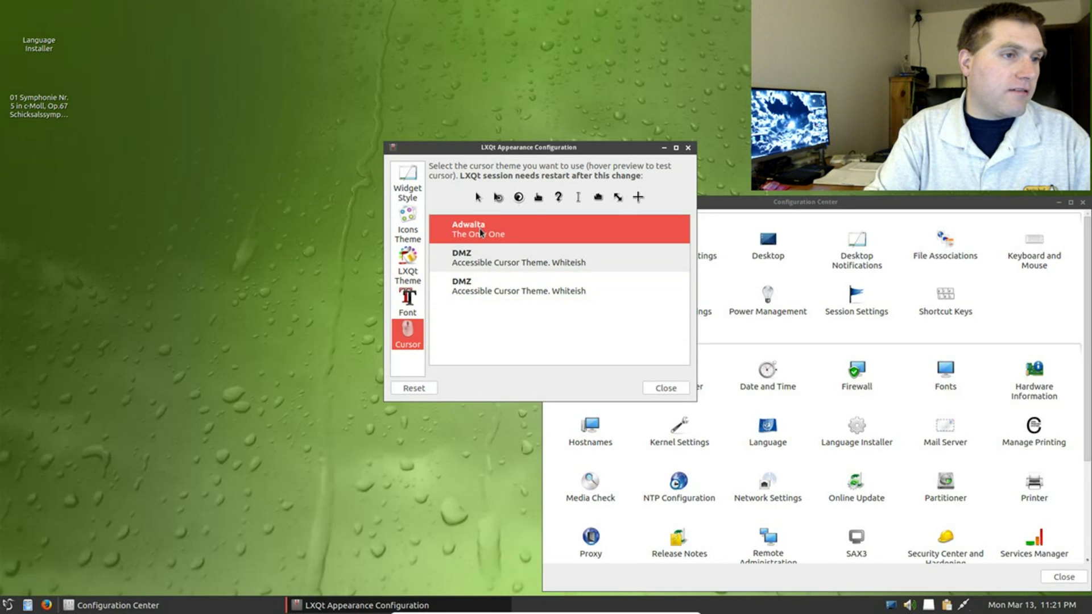
left_click(679, 391)
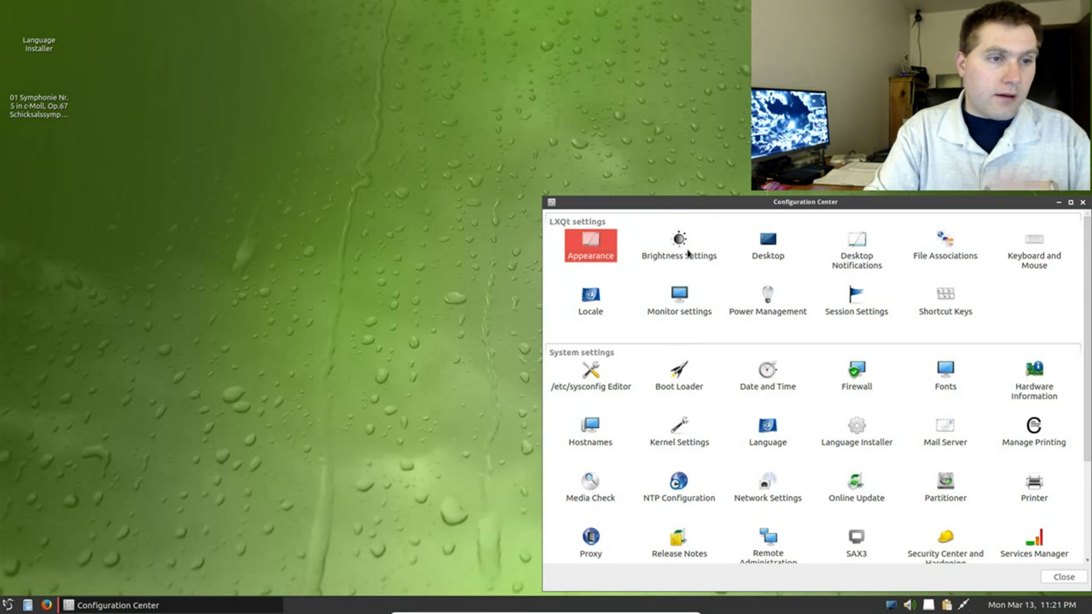
Open the Desktop preferences and move their window clear of the Configuration Center.
left_click(768, 250)
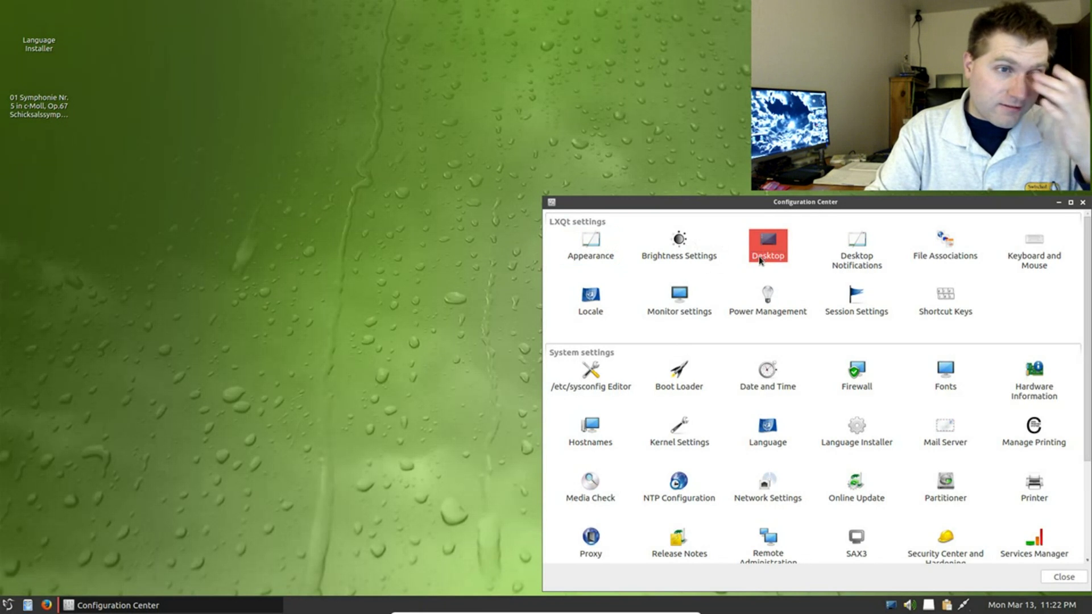
double_click(765, 242)
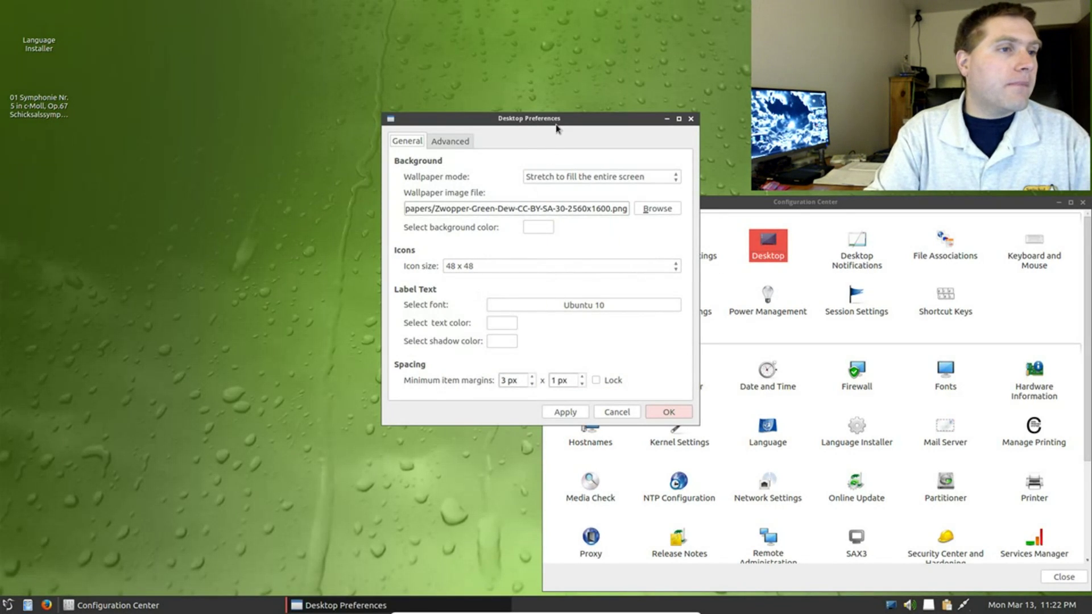
left_click_drag(521, 121, 222, 169)
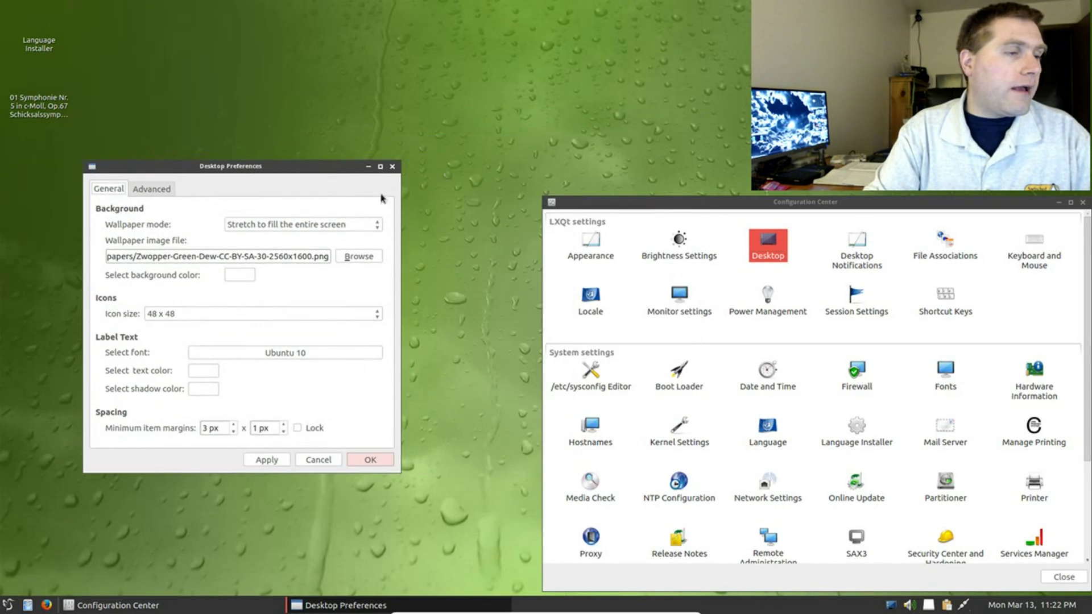
Look for wallpaper images in the home Pictures folder and cancel the file selection.
left_click(365, 257)
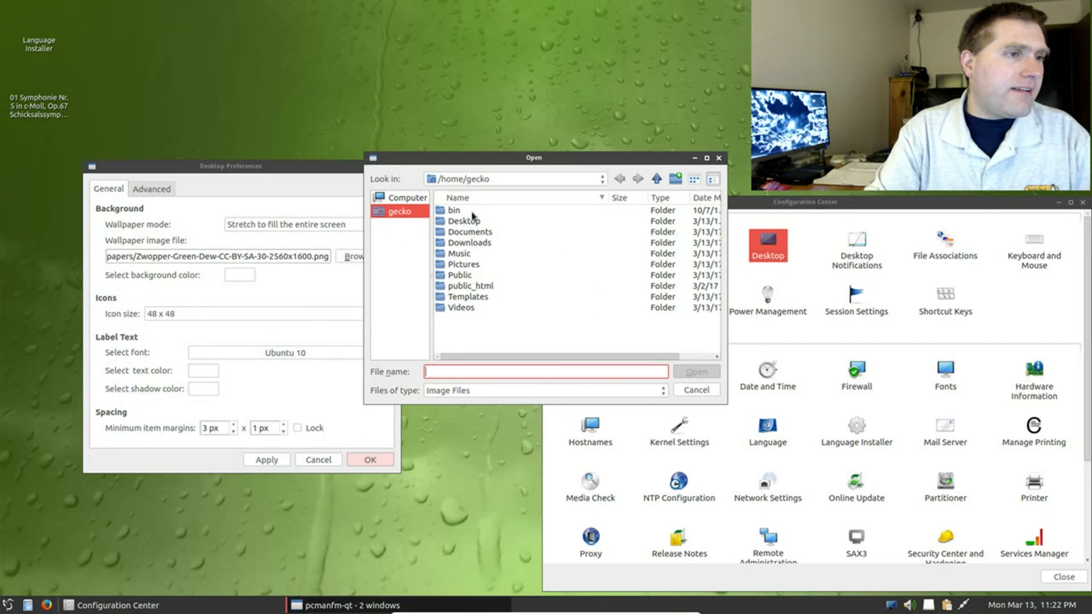
double_click(464, 264)
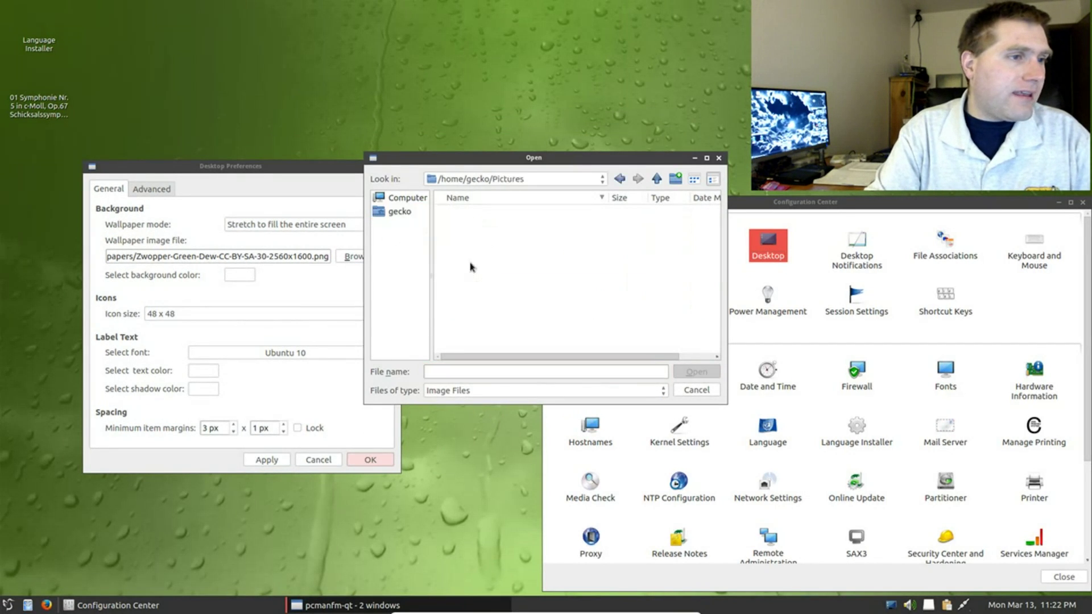
left_click(388, 212)
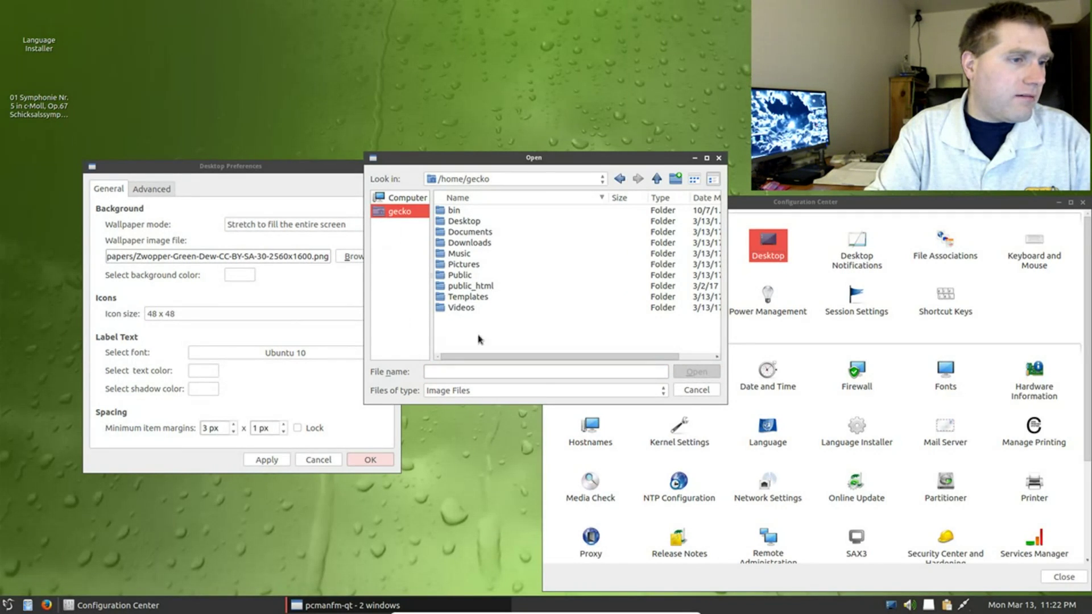
left_click(697, 391)
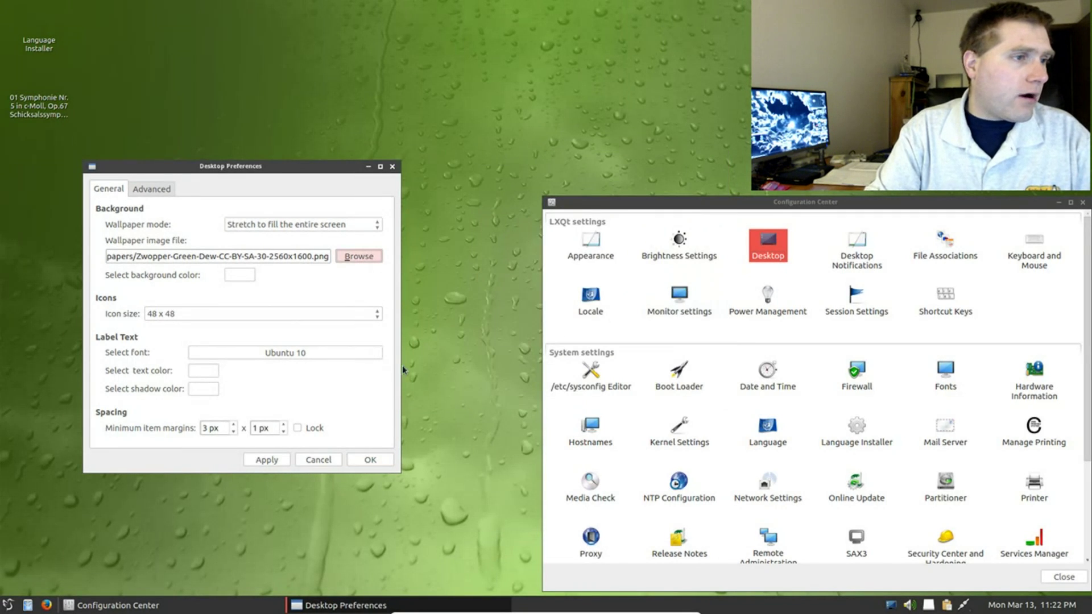
Check the current wallpaper's file path and browse to the /usr/share/wallpapers folder for a wallpaper image.
left_click_drag(154, 257, 1, 259)
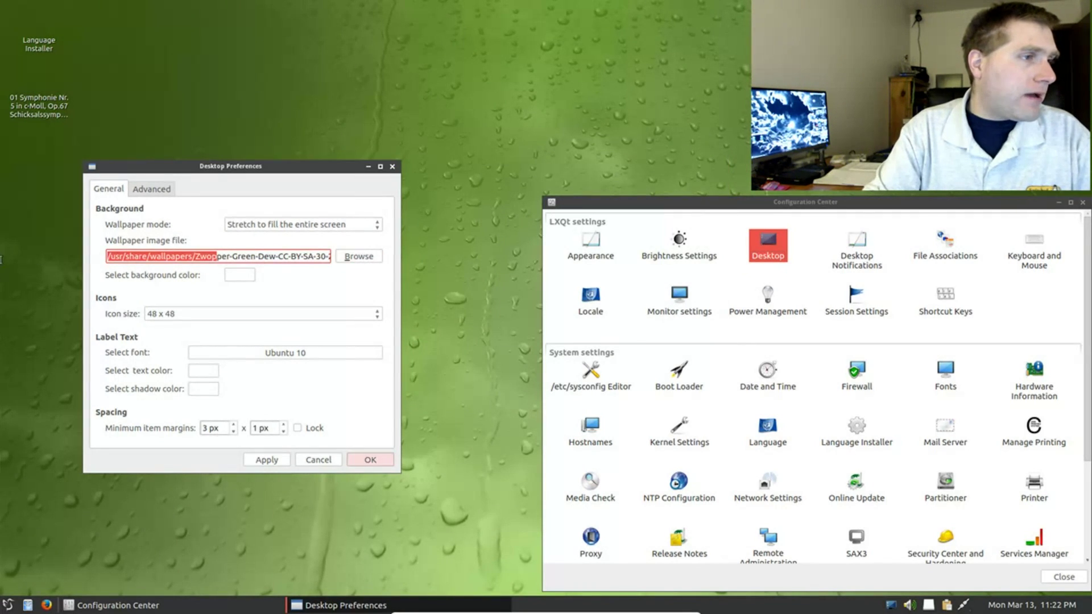
left_click(363, 258)
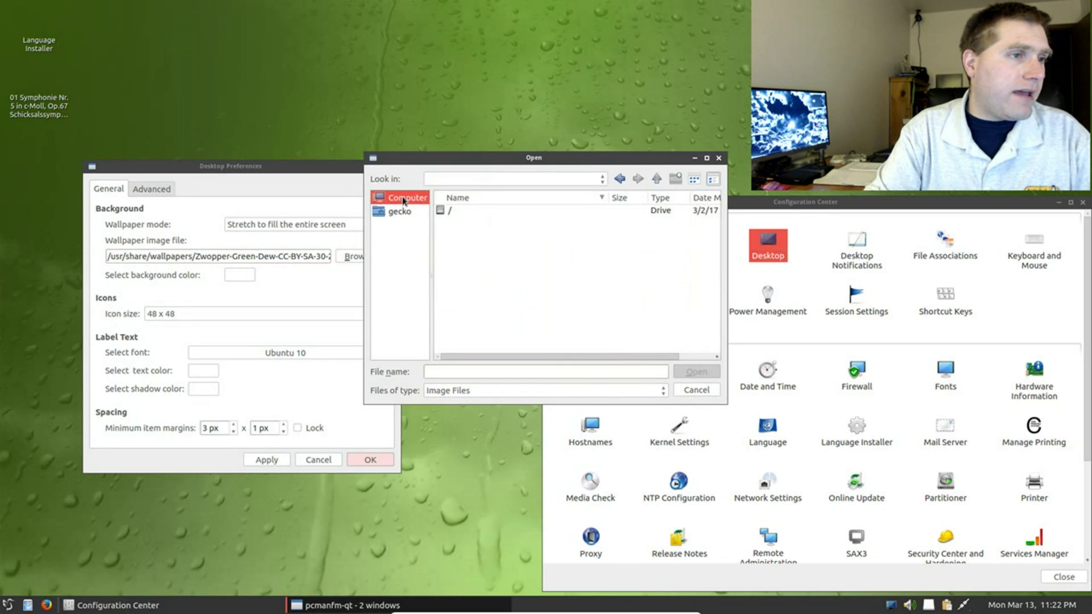
double_click(453, 211)
scroll(499, 270, "down", 1)
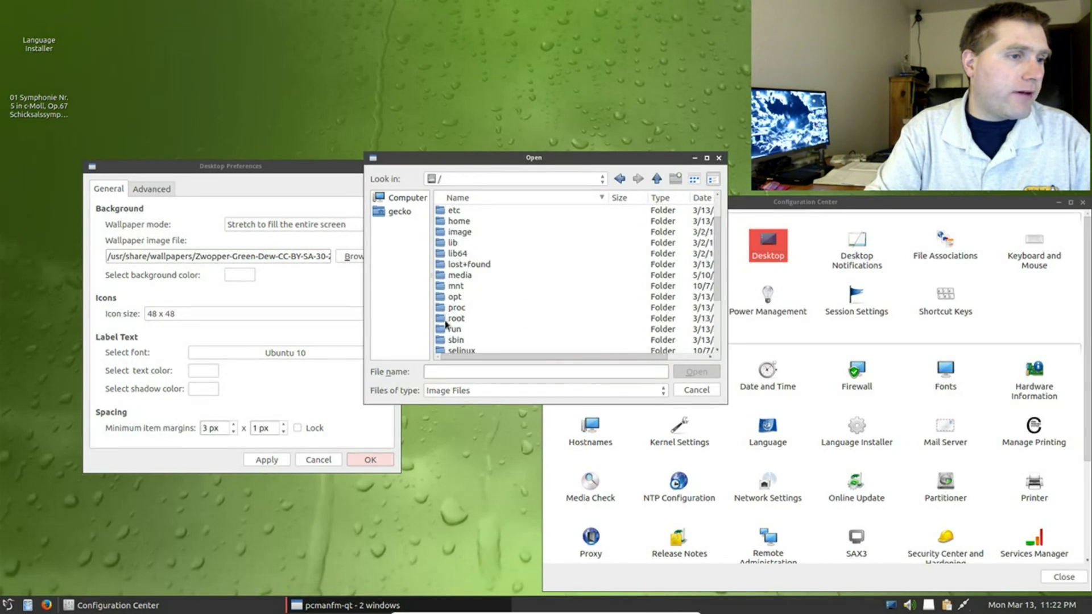
left_click(455, 332)
scroll(469, 334, "down", 3)
double_click(468, 331)
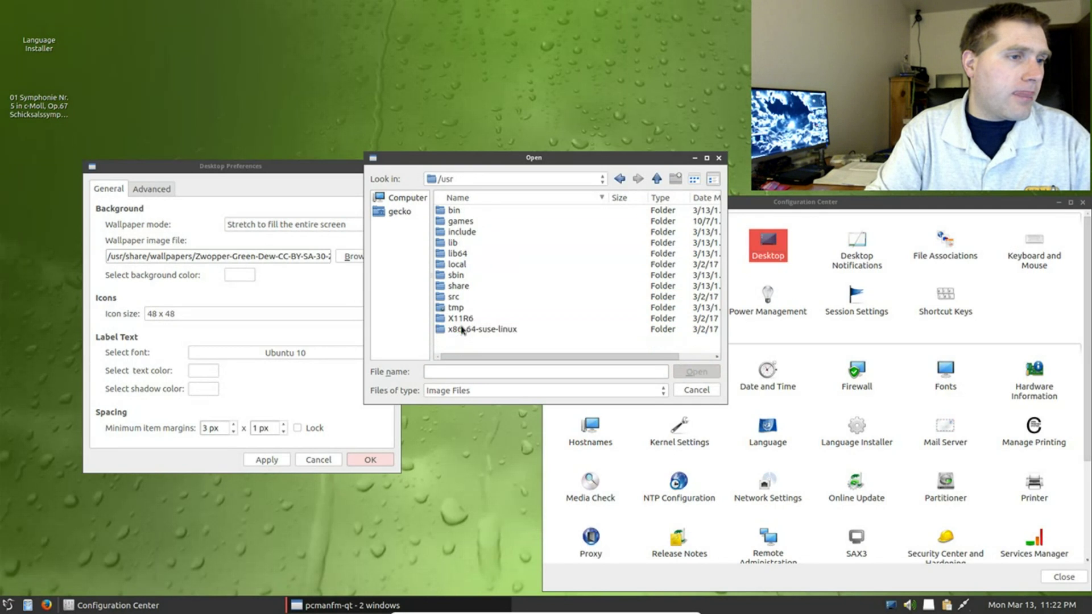
double_click(458, 287)
scroll(469, 268, "down", 12)
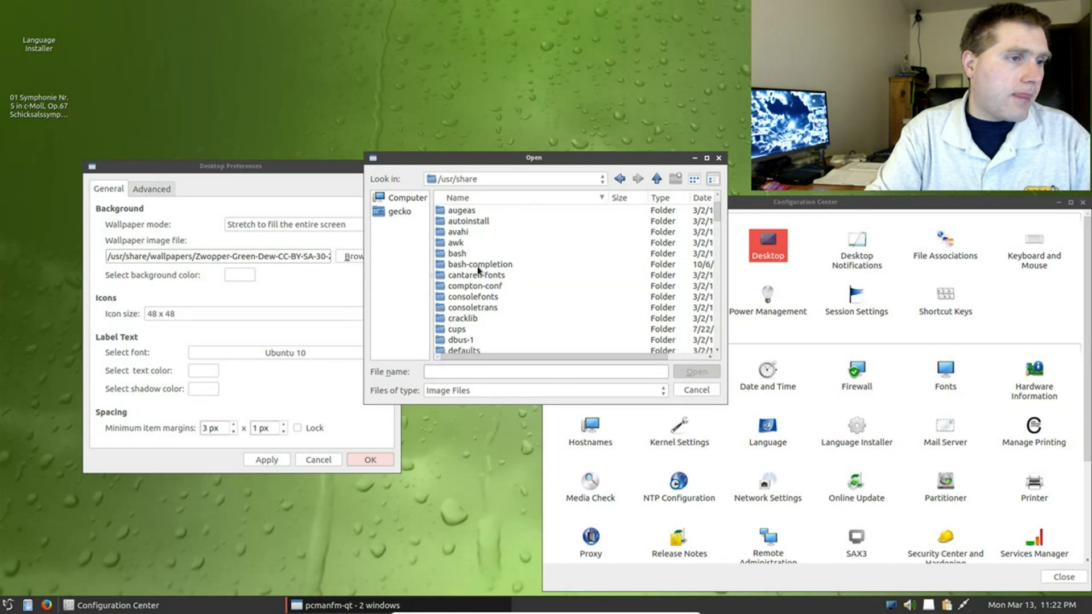
scroll(508, 319, "down", 15)
left_click(510, 335)
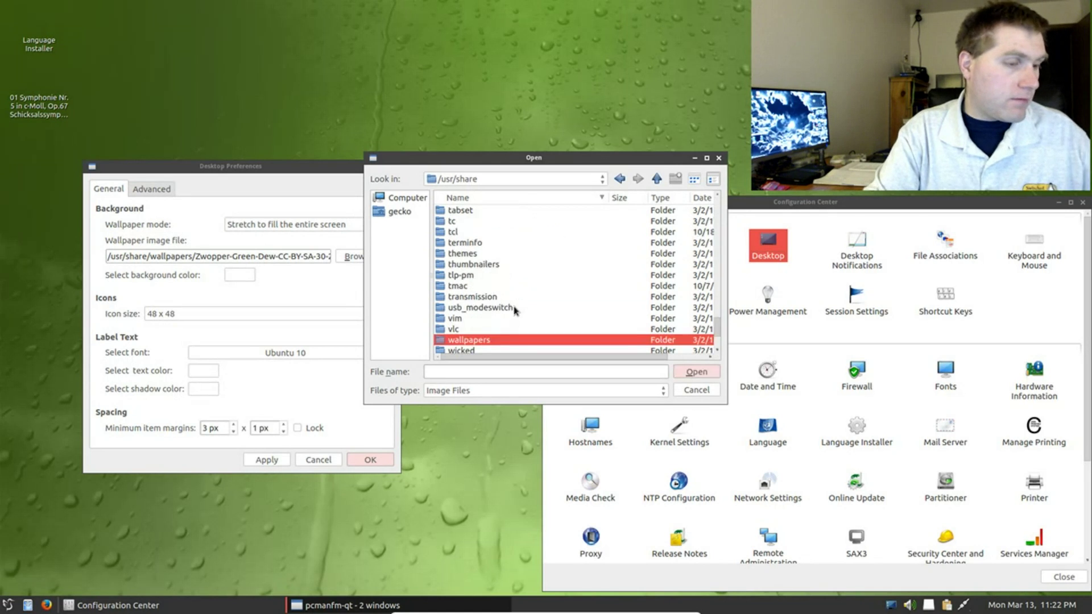
double_click(481, 337)
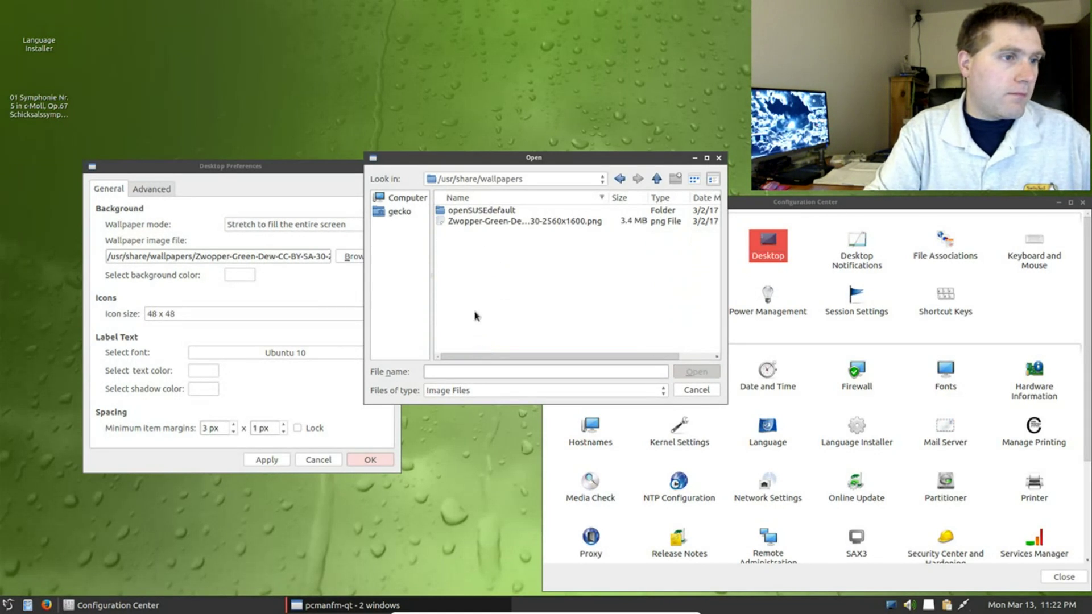
Browse into the openSUSEdefault/contents/images folder within the wallpapers folder.
left_click(492, 221)
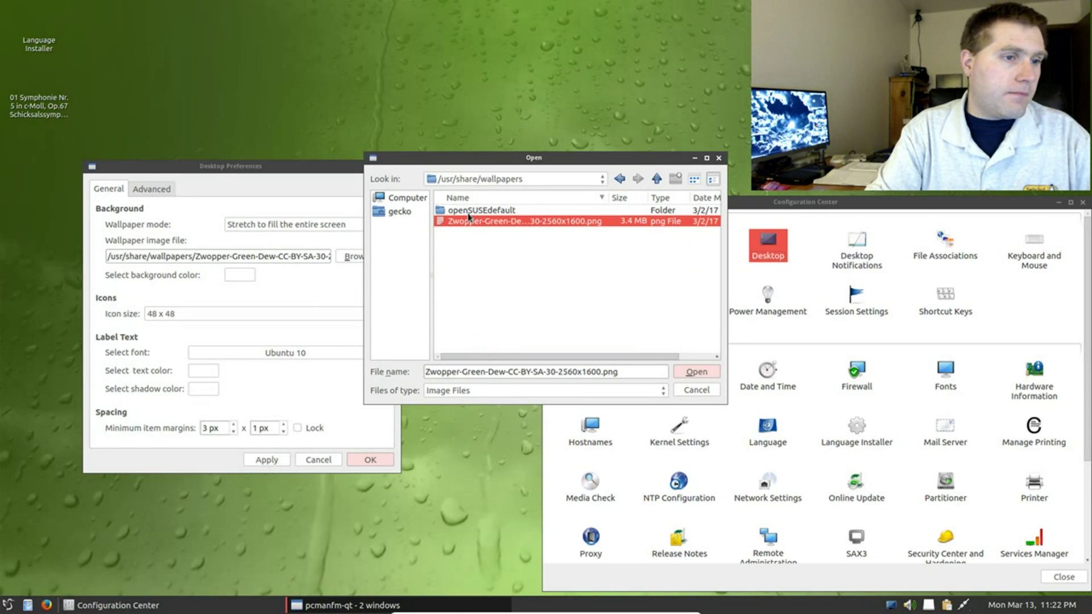
double_click(469, 212)
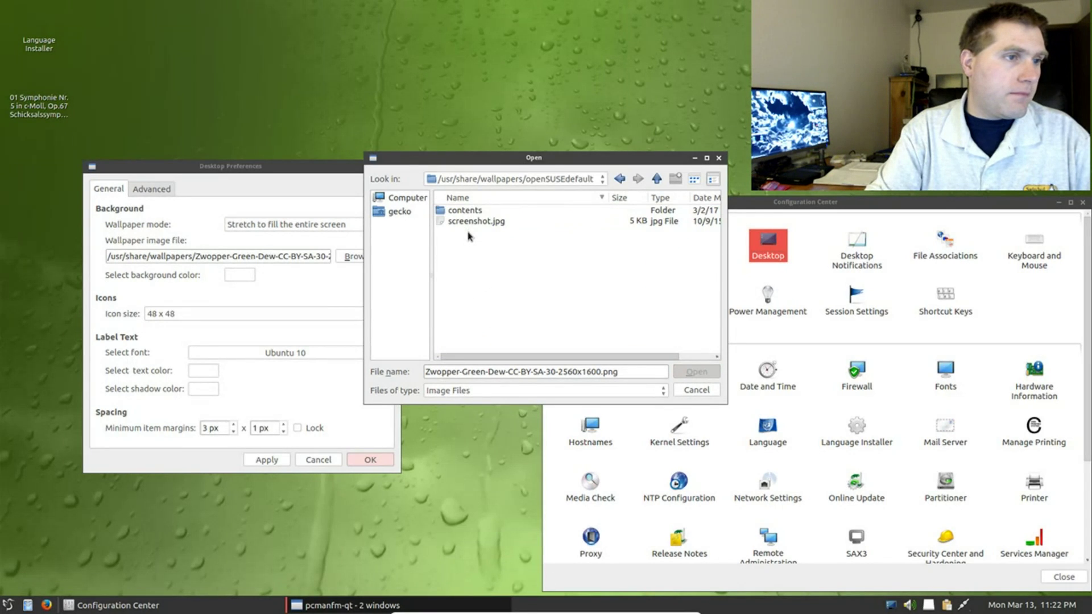
double_click(472, 212)
double_click(470, 210)
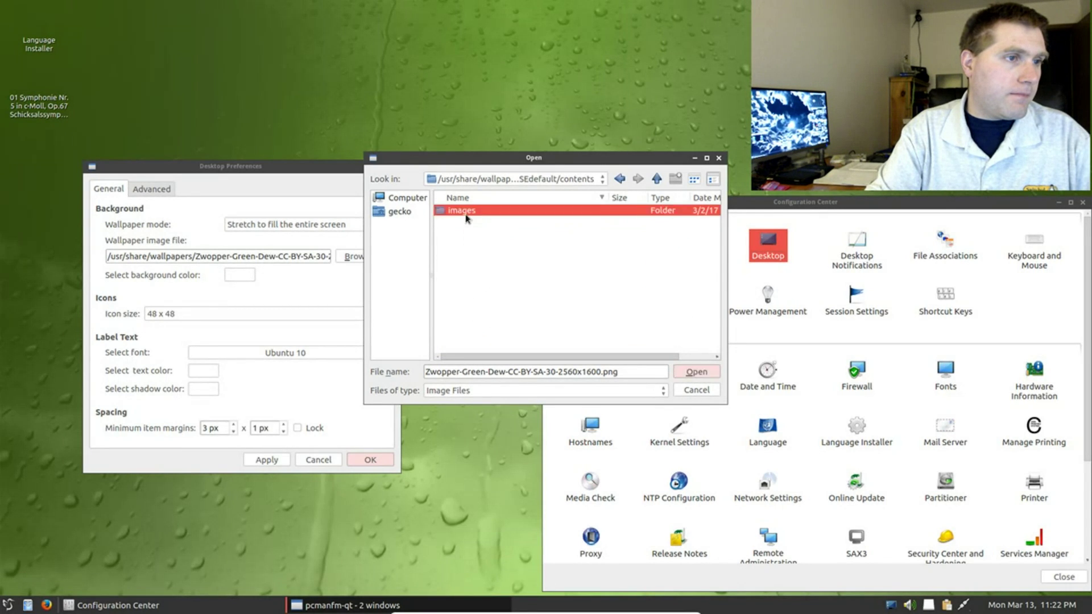
left_click(471, 215)
Look through the openSUSE default wallpaper files in their various resolutions and cancel the wallpaper selection.
left_click(470, 231)
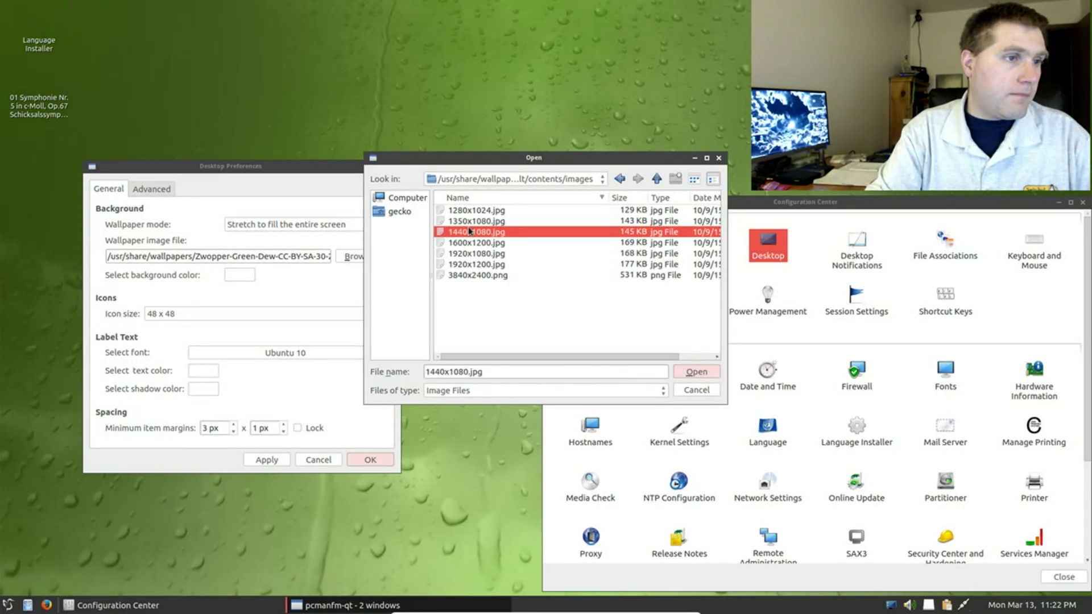
left_click(470, 243)
left_click(473, 265)
left_click(483, 242)
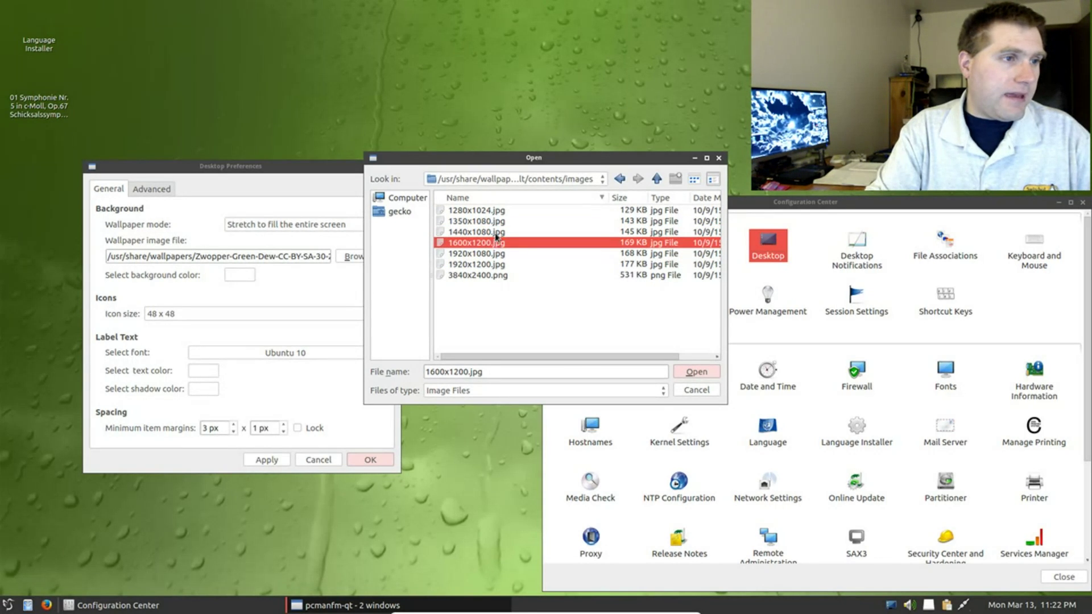
left_click(495, 233)
left_click(494, 221)
left_click(488, 212)
left_click(476, 234)
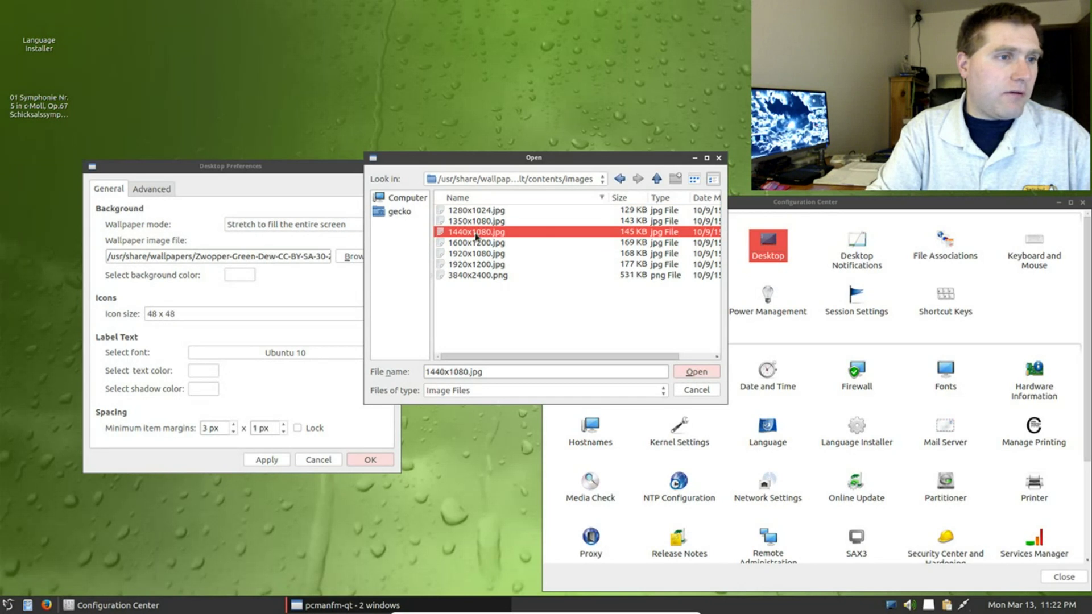
left_click(694, 388)
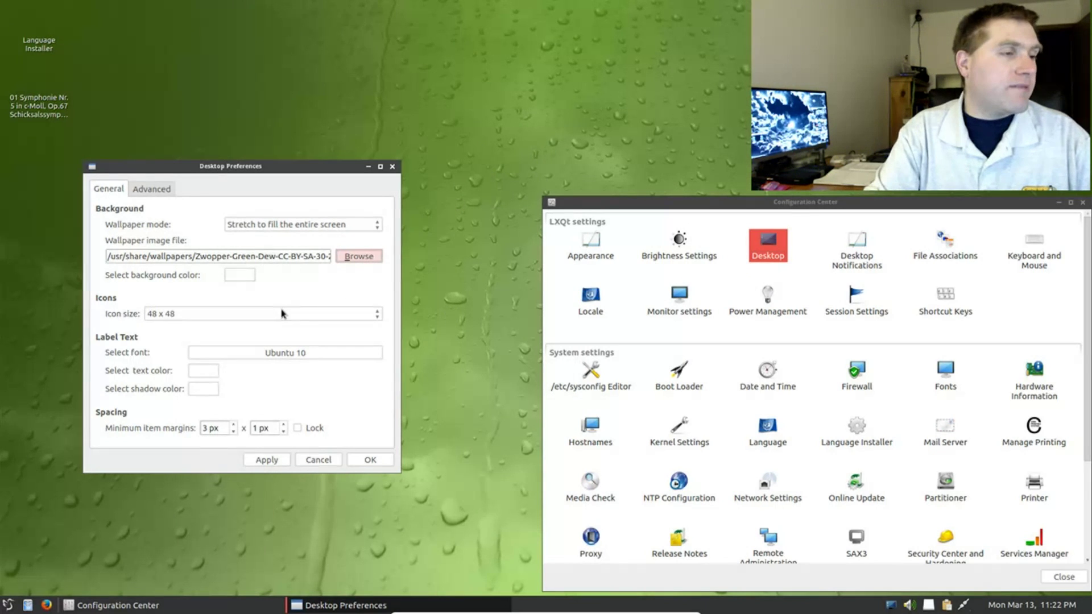
Try the 36 x 36 desktop icon size, set it back to 48 x 48, and view the advanced desktop settings.
left_click(380, 315)
left_click(370, 320)
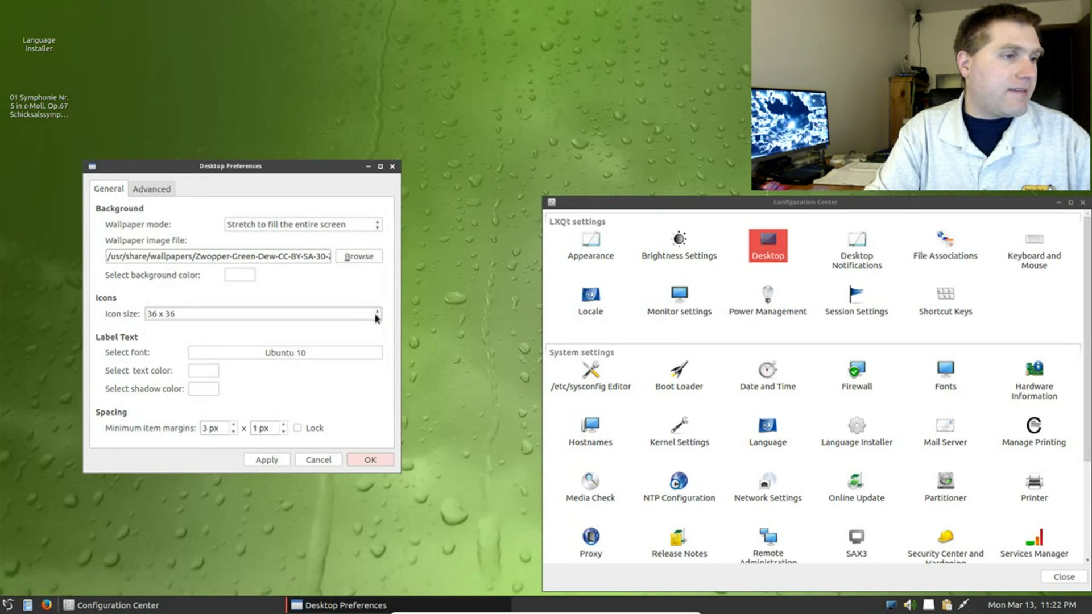
left_click(375, 318)
left_click(371, 296)
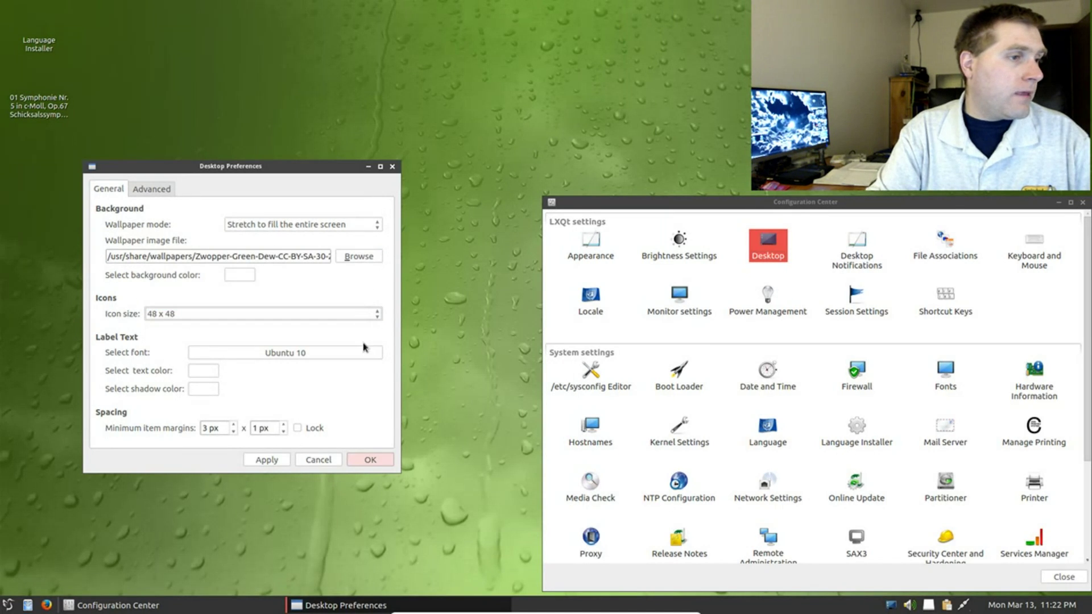
left_click(156, 188)
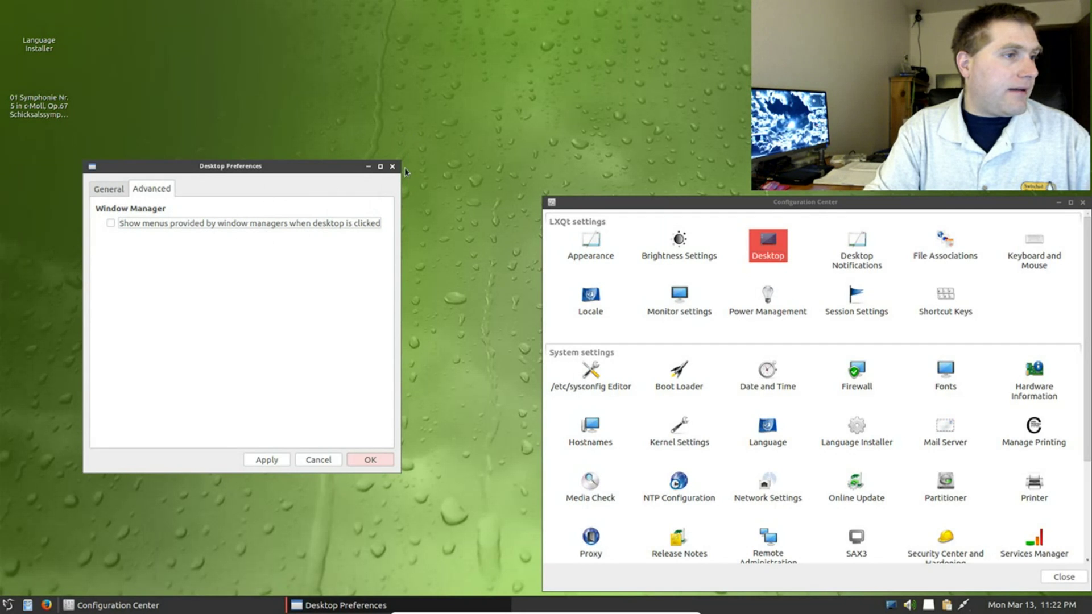
Try the center-right, top-right and top-center notification positions, set it back to bottom-right, and view the advanced notification settings.
left_click(367, 460)
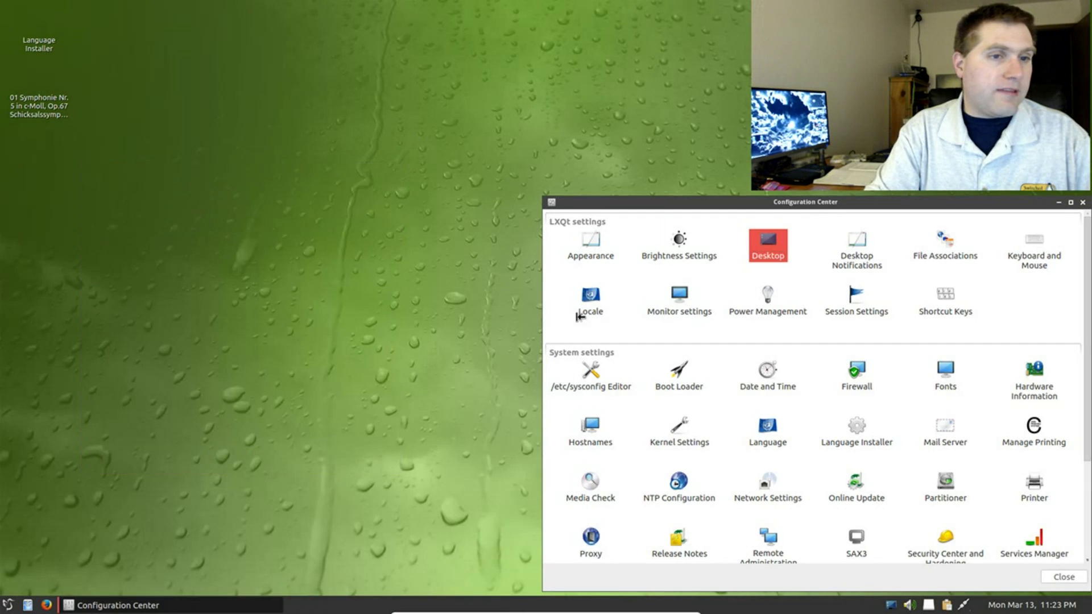
left_click(861, 250)
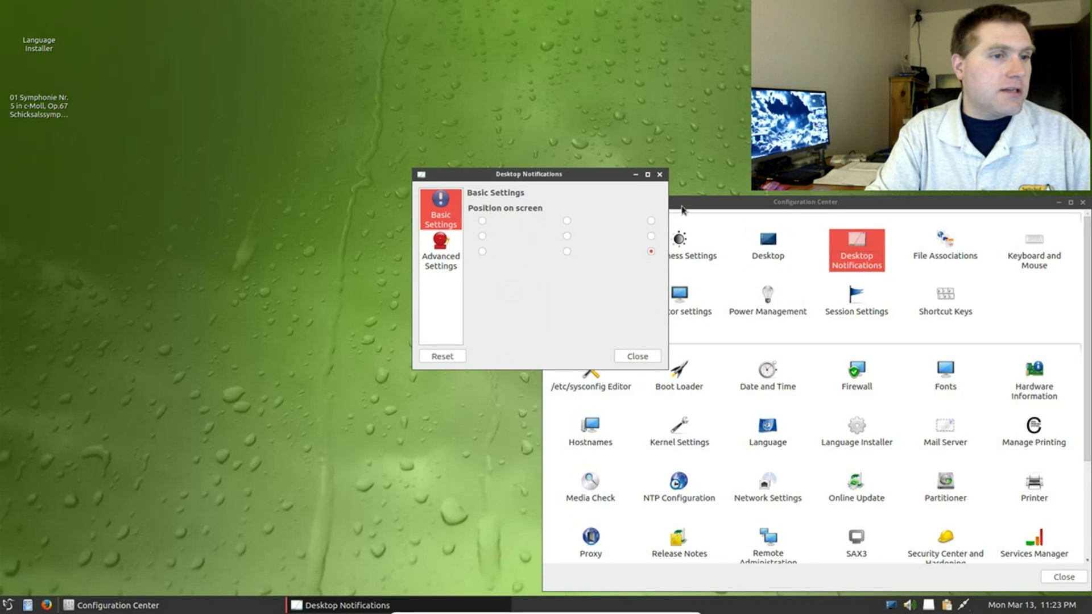
left_click(651, 235)
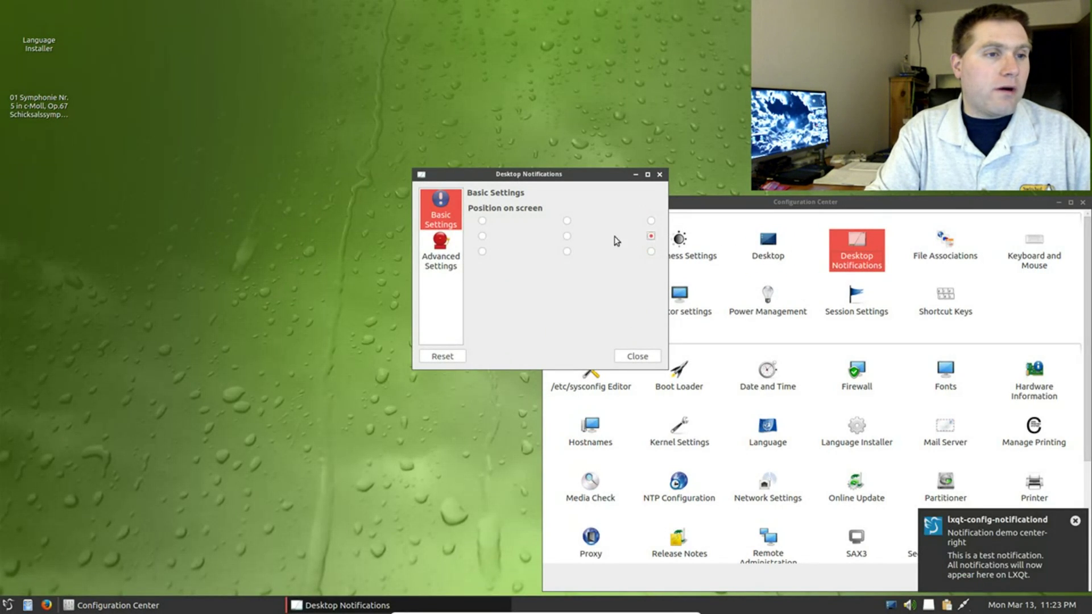
left_click(650, 221)
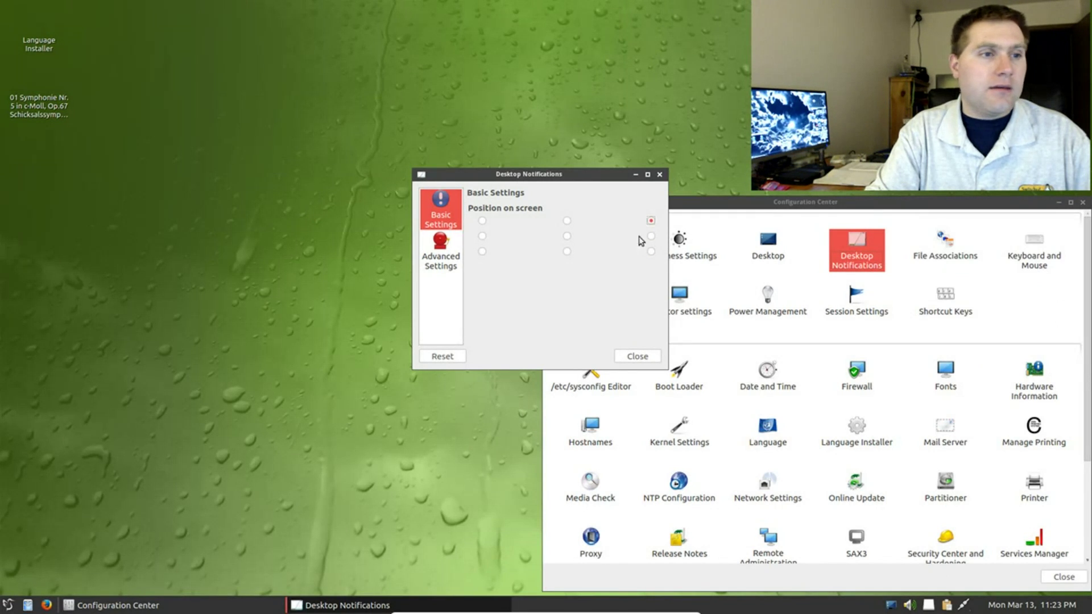
left_click(567, 220)
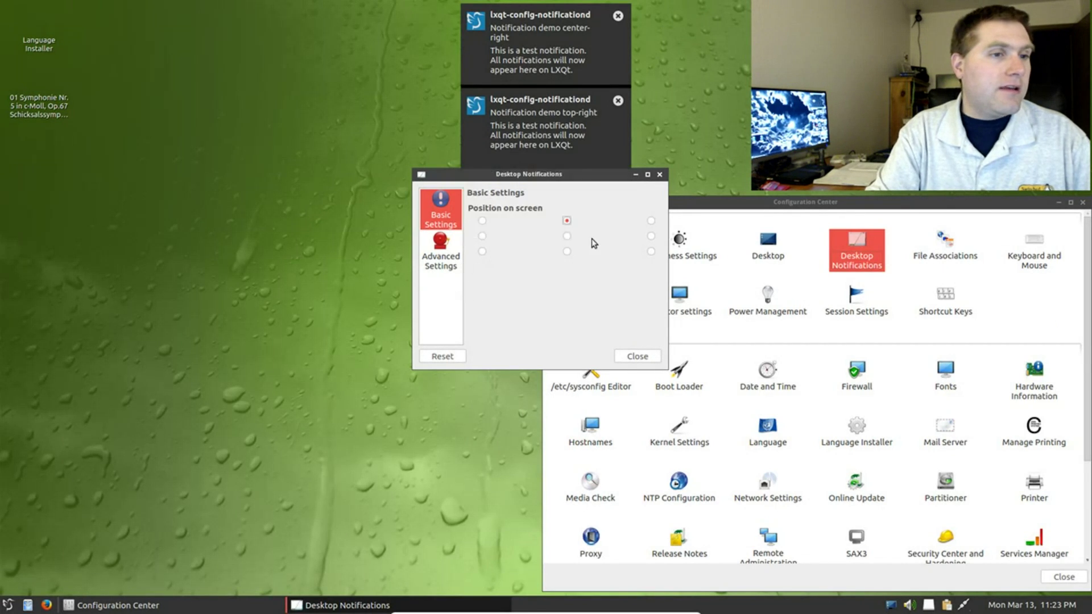
left_click(651, 252)
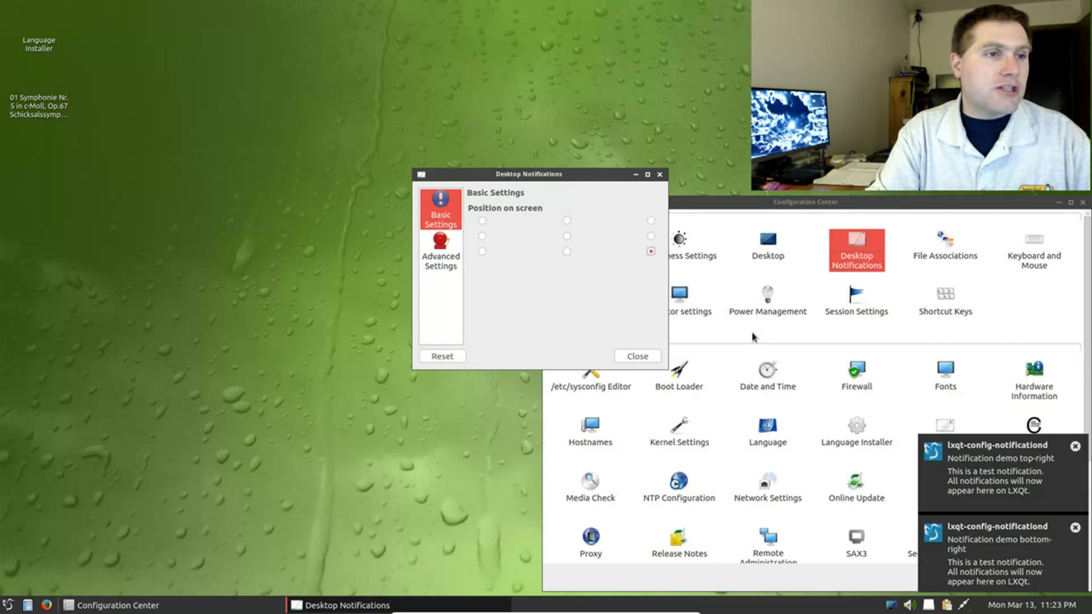
left_click(446, 248)
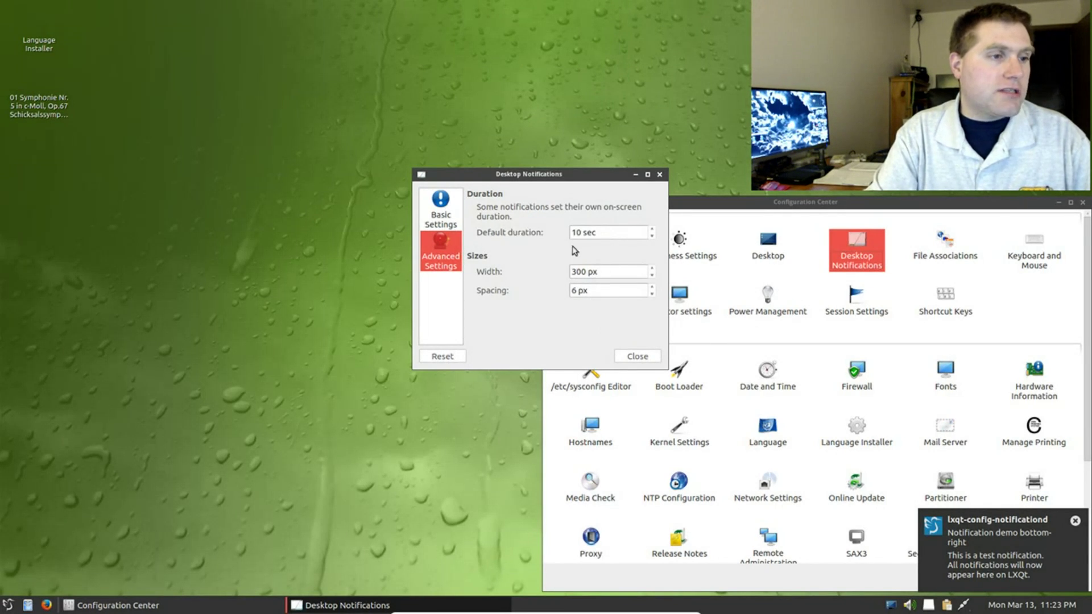
left_click(659, 175)
Check the file associations for audio types such as AMR-WB, ac3, basic, flac and midi, and close the dialog.
left_click(946, 246)
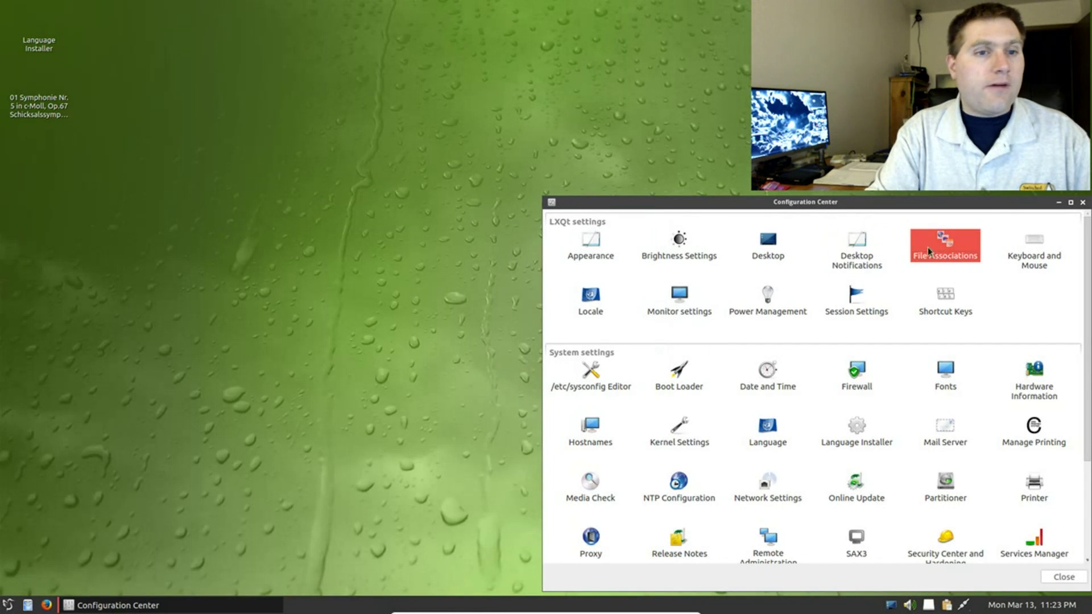
left_click(417, 216)
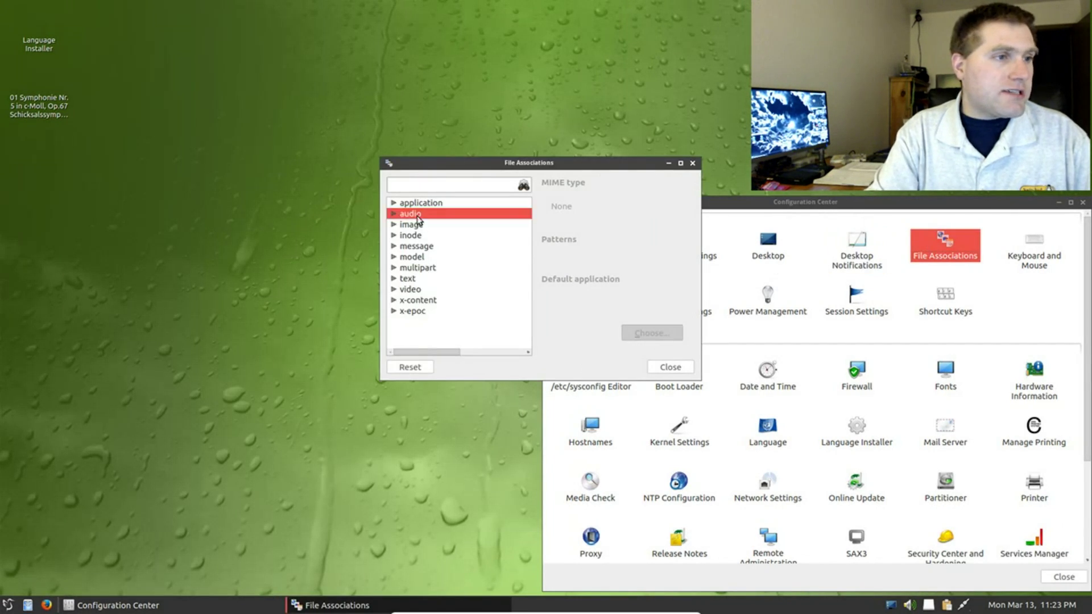
left_click(395, 216)
left_click(435, 225)
left_click(435, 239)
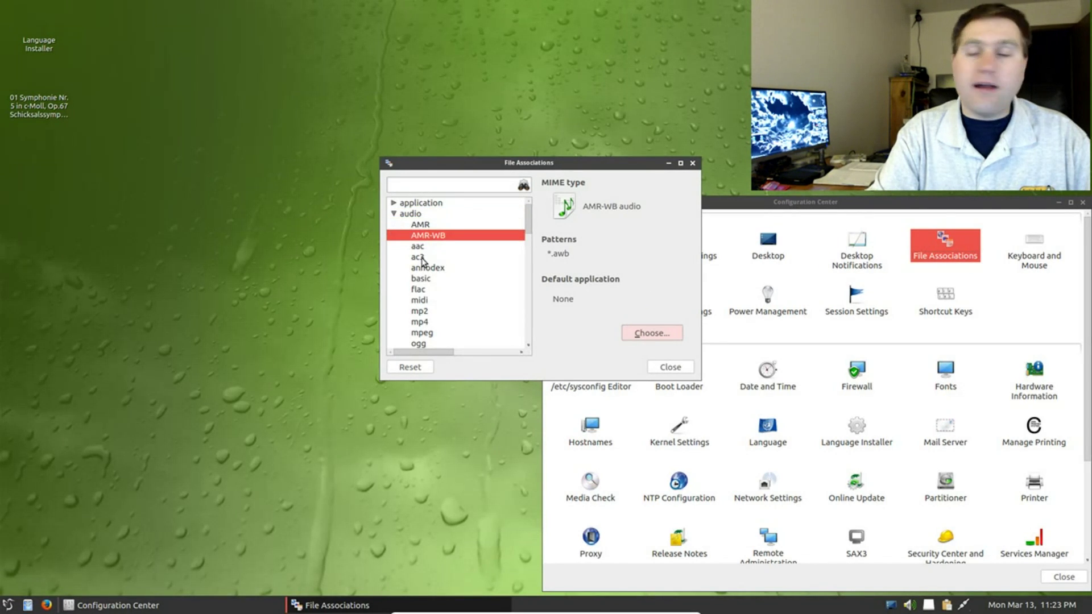
left_click(422, 257)
left_click(419, 279)
left_click(412, 290)
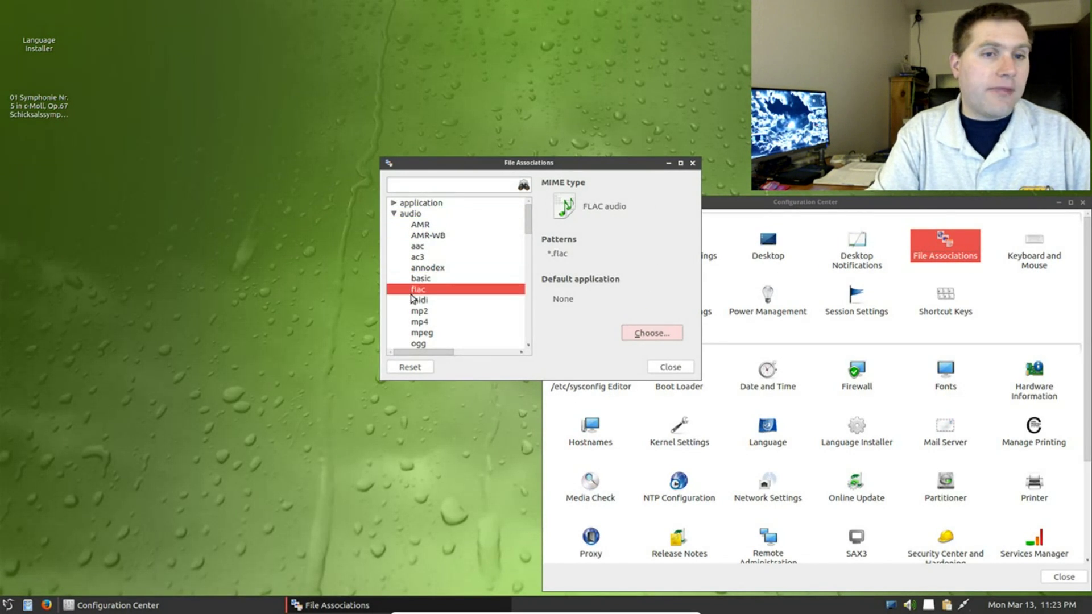
left_click(413, 300)
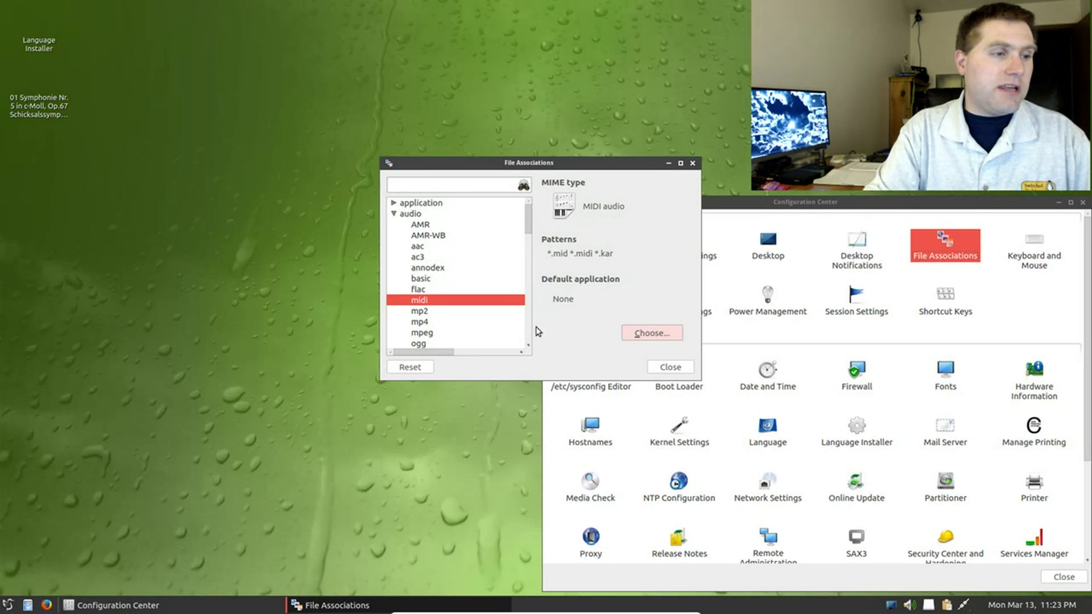
left_click(693, 164)
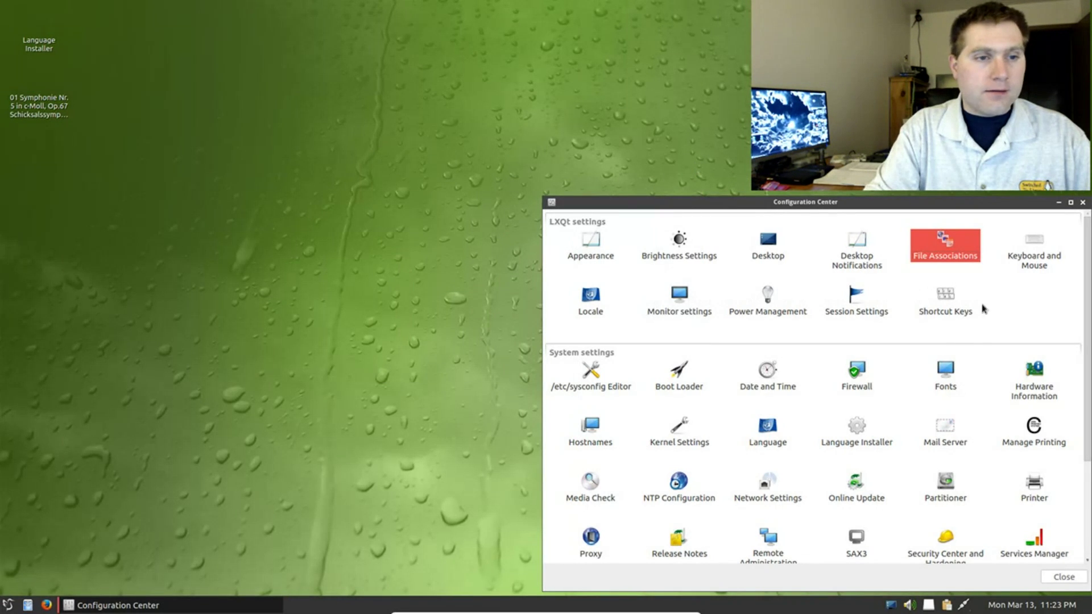
Open the Firewall configuration by entering the administrator password and start the firewall.
scroll(720, 370, "down", 3)
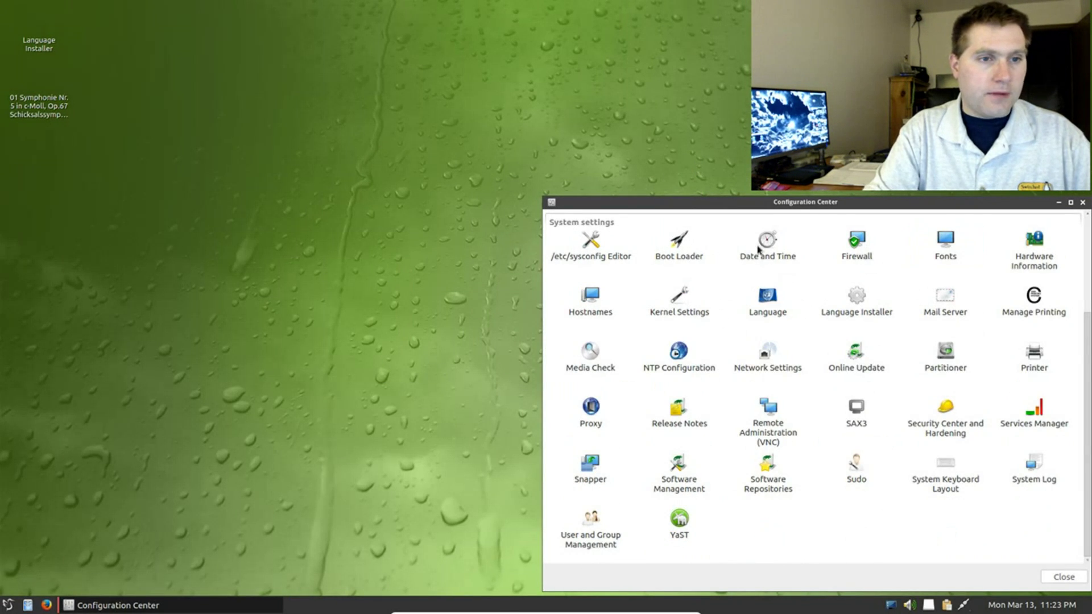
left_click(858, 248)
type("•••••••")
key("Return")
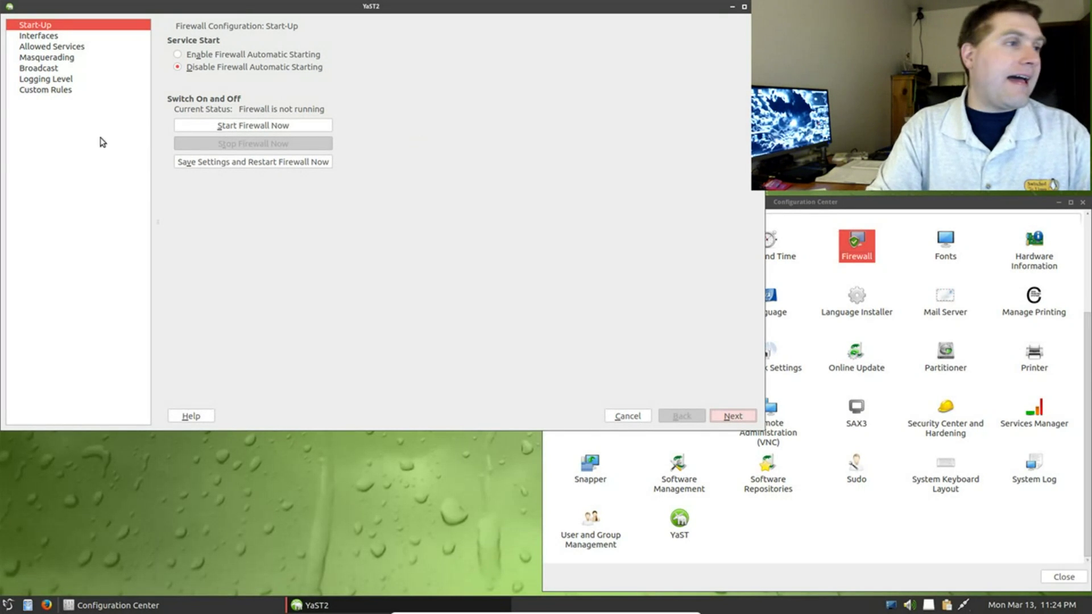
left_click(223, 124)
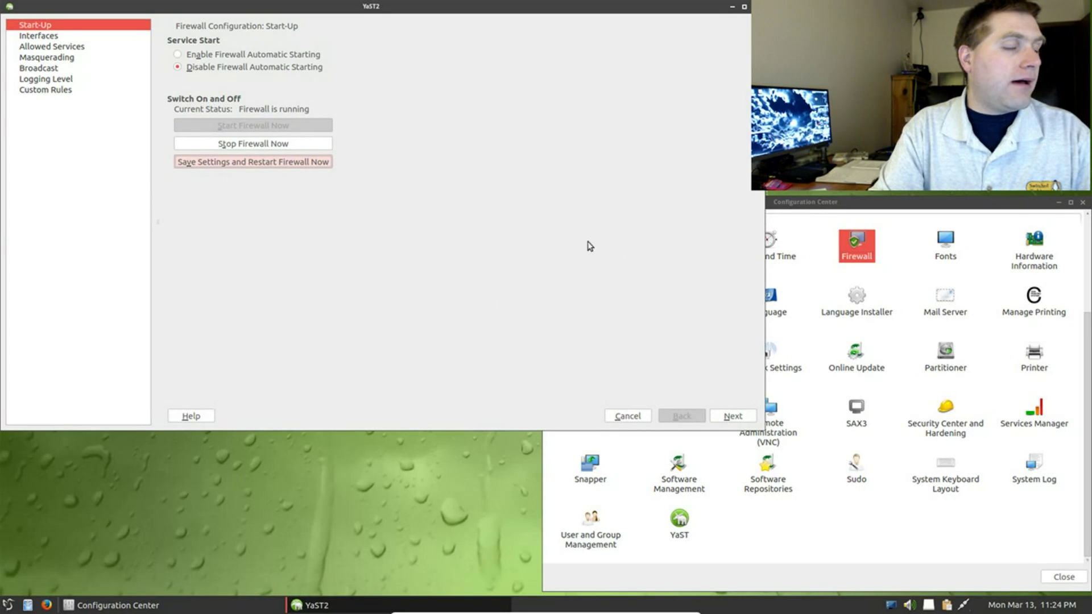
View the firewall configuration summary and abort the configuration.
left_click(733, 417)
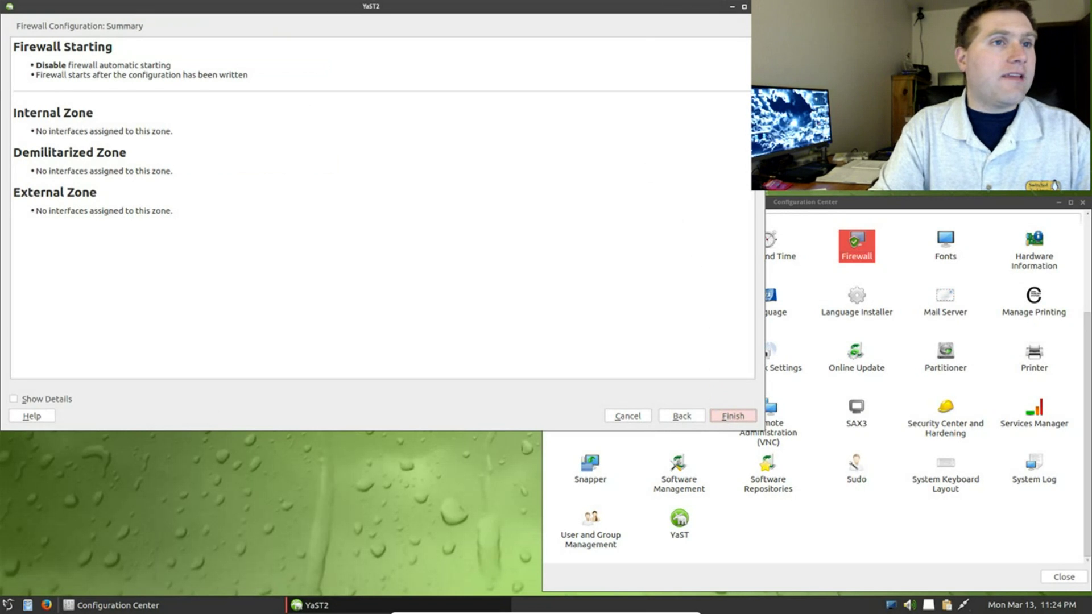
left_click(757, 7)
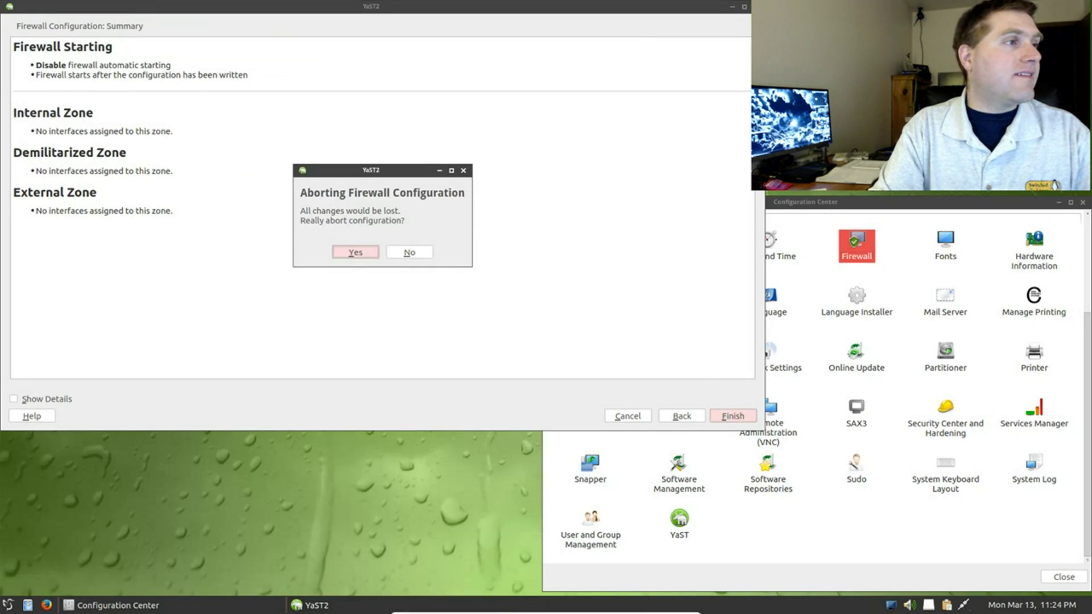
left_click(370, 252)
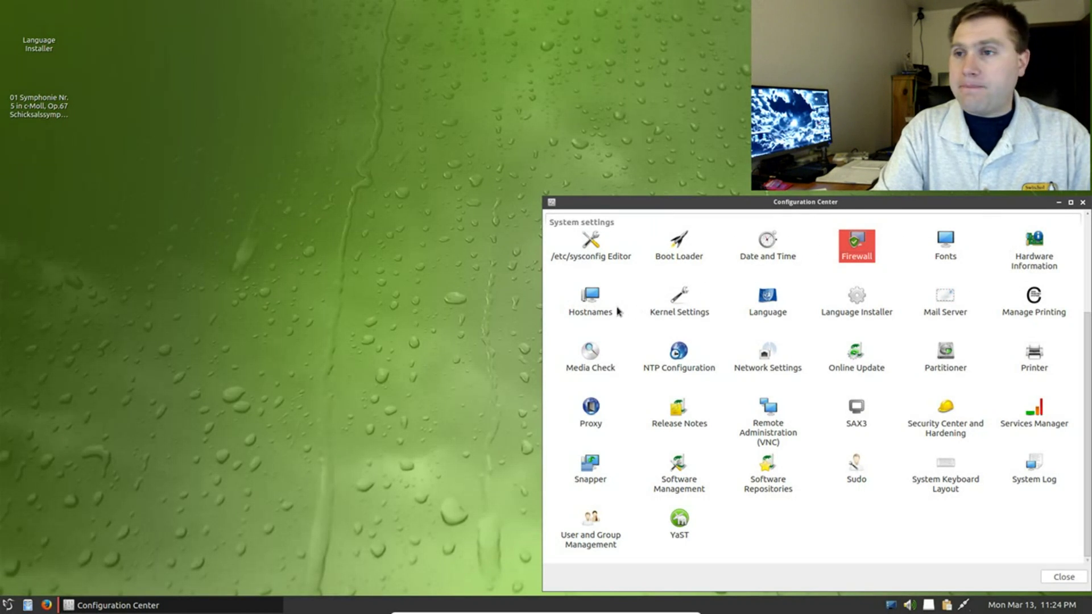
Open the Hostnames configuration by entering the administrator password, view the current hosts list, and close it.
double_click(591, 295)
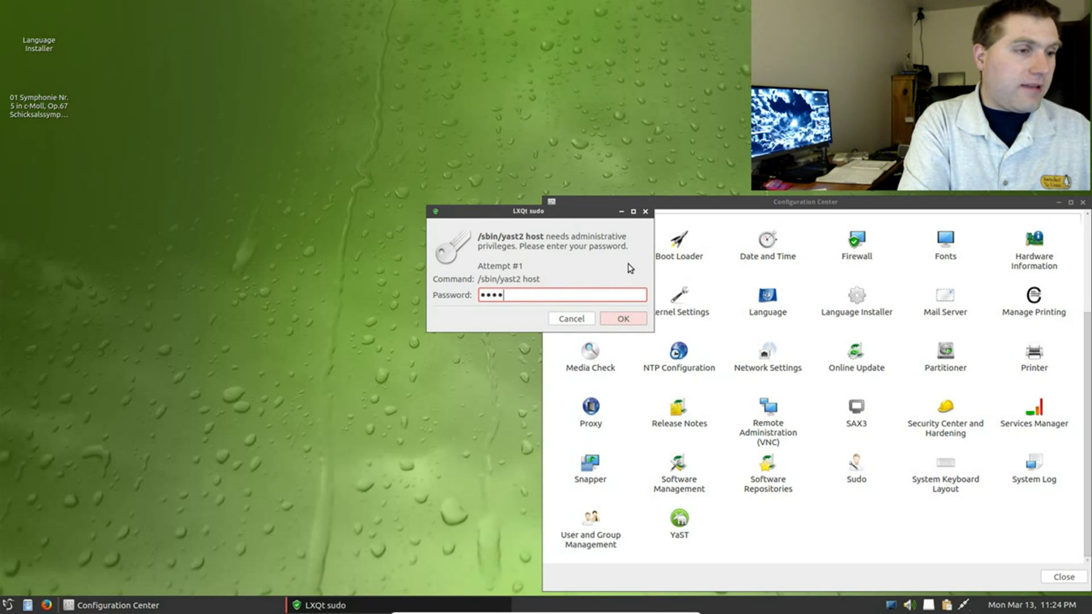
key("Return")
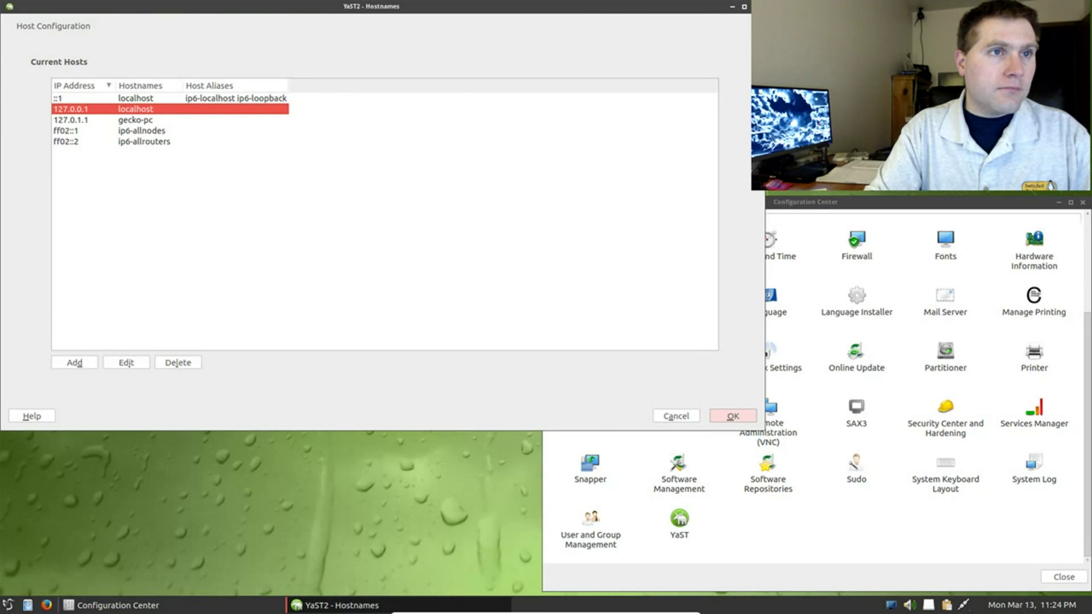
left_click(733, 7)
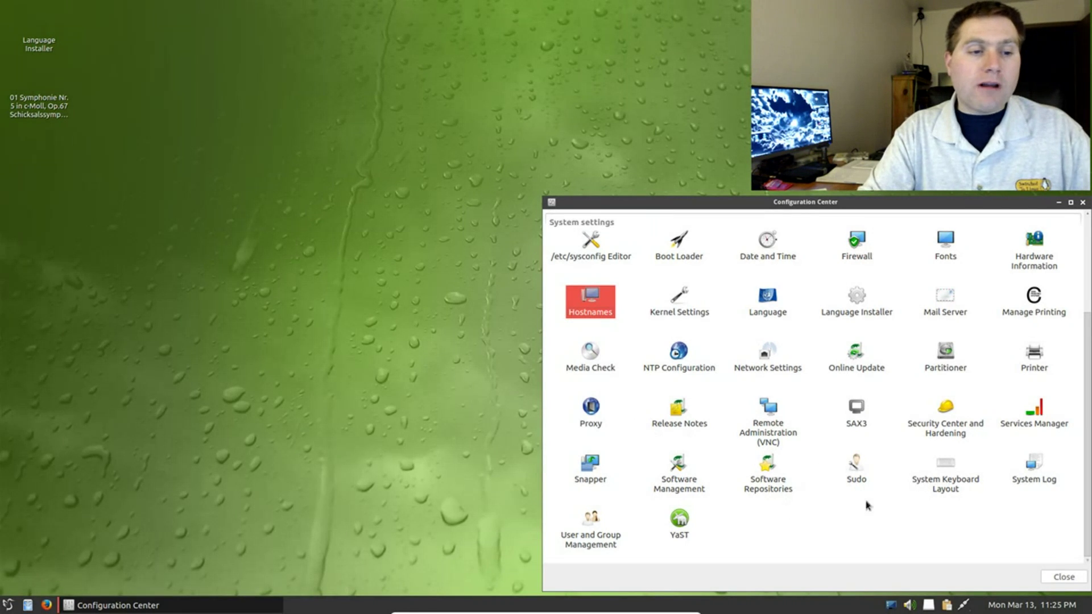
Open the Software Repositories by entering the administrator password and inspect the Google-chrome, Google-talkplugin and Skype repositories.
left_click(767, 468)
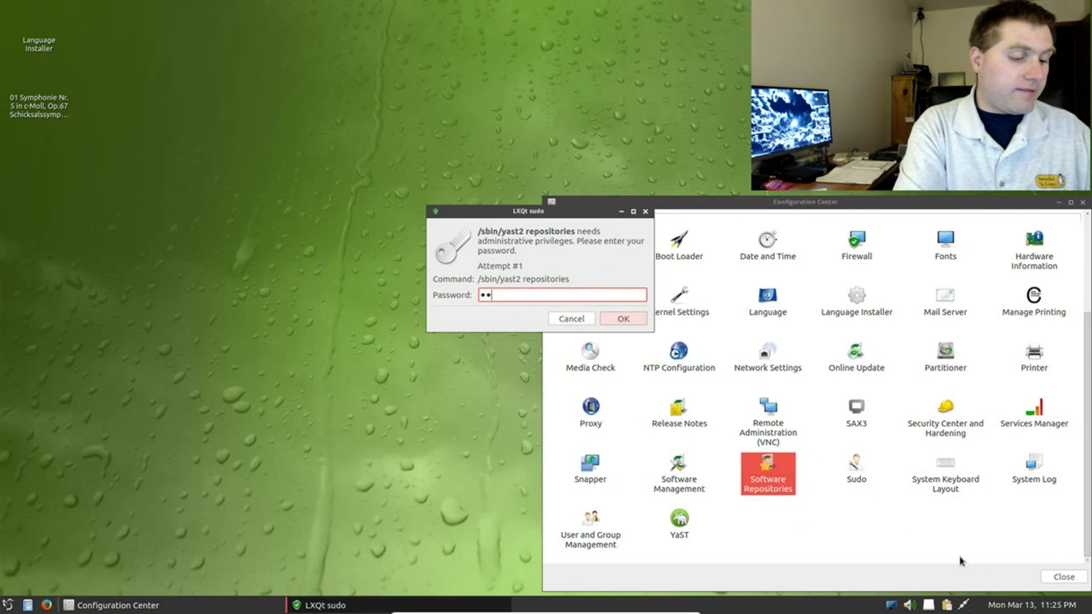
key("Return")
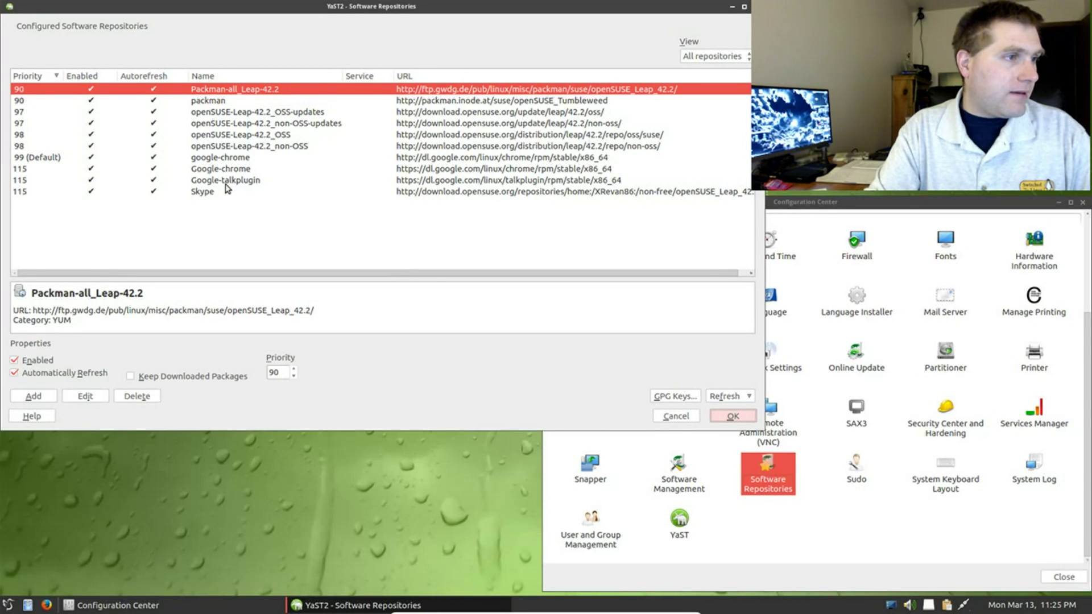
left_click(237, 170)
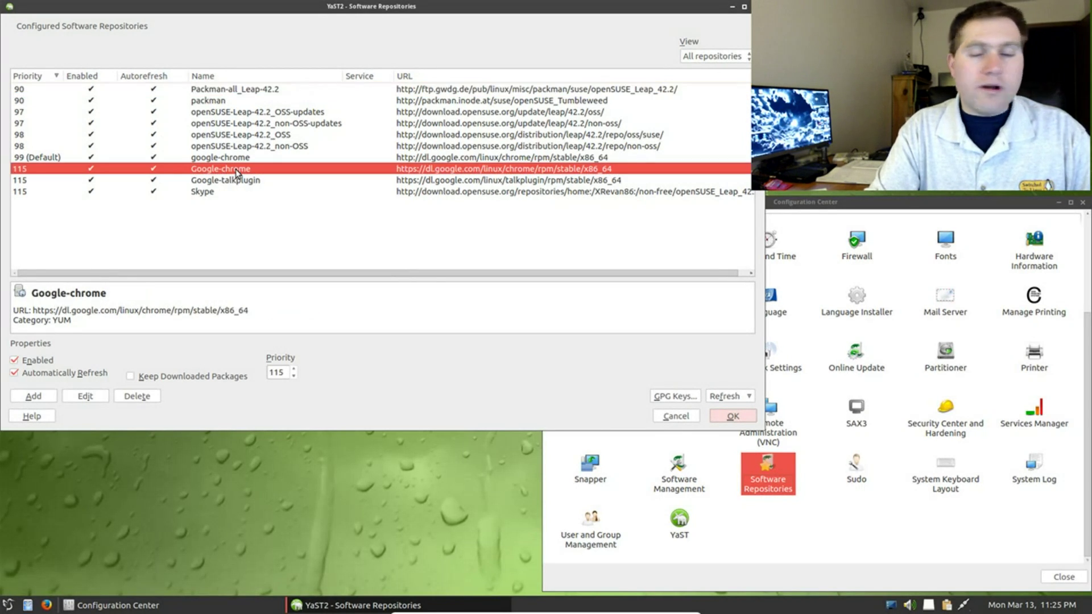
left_click(231, 180)
left_click(208, 192)
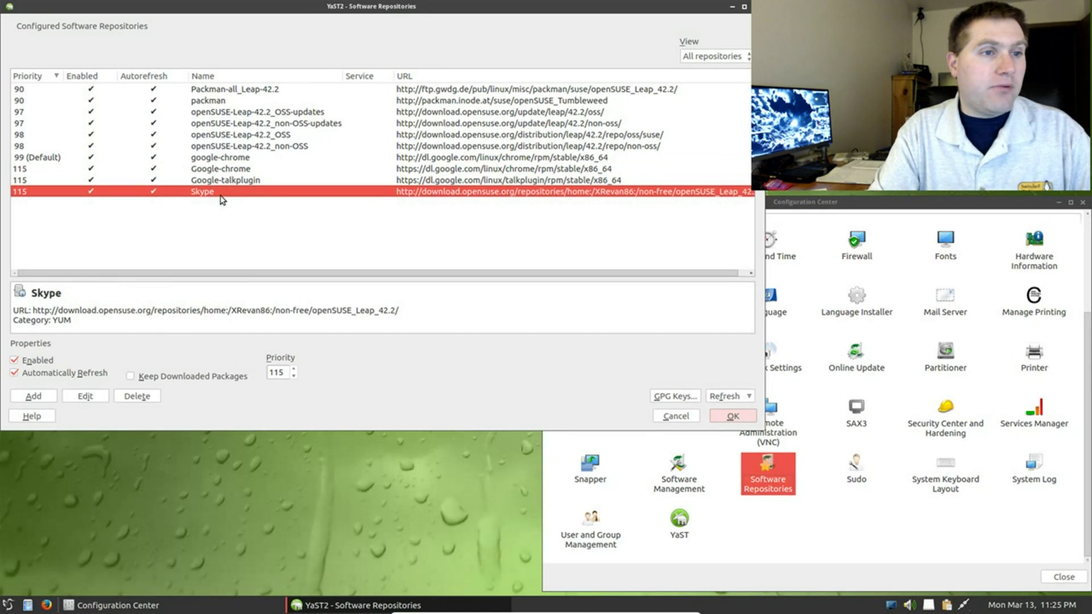
left_click(228, 180)
left_click(232, 169)
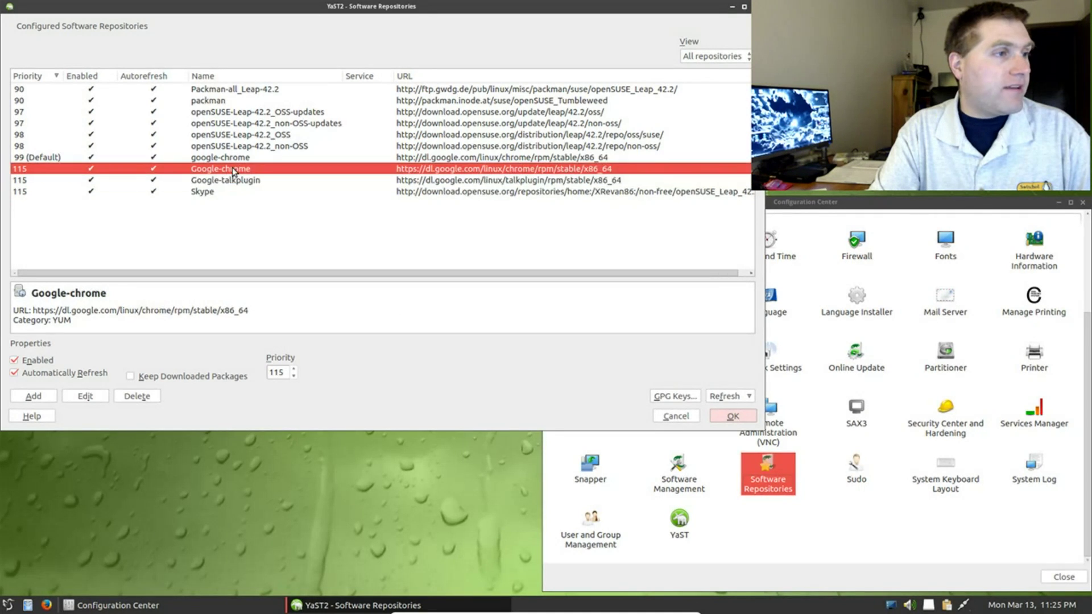
left_click(240, 159)
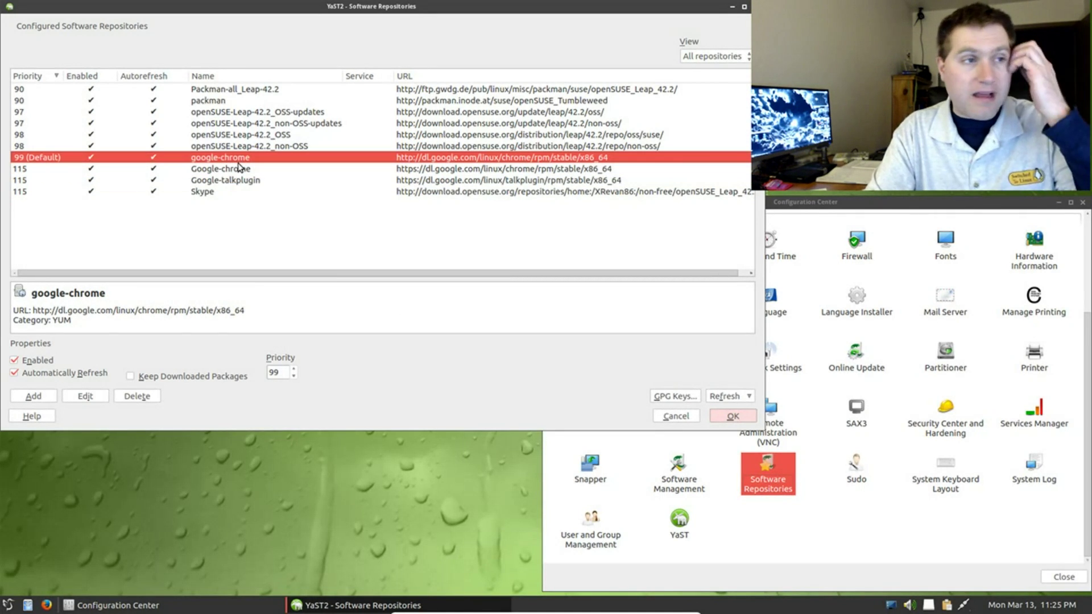
Compare the details of the Skype, Google-talkplugin and two Chrome repositories, including their URLs and priorities.
left_click(204, 192)
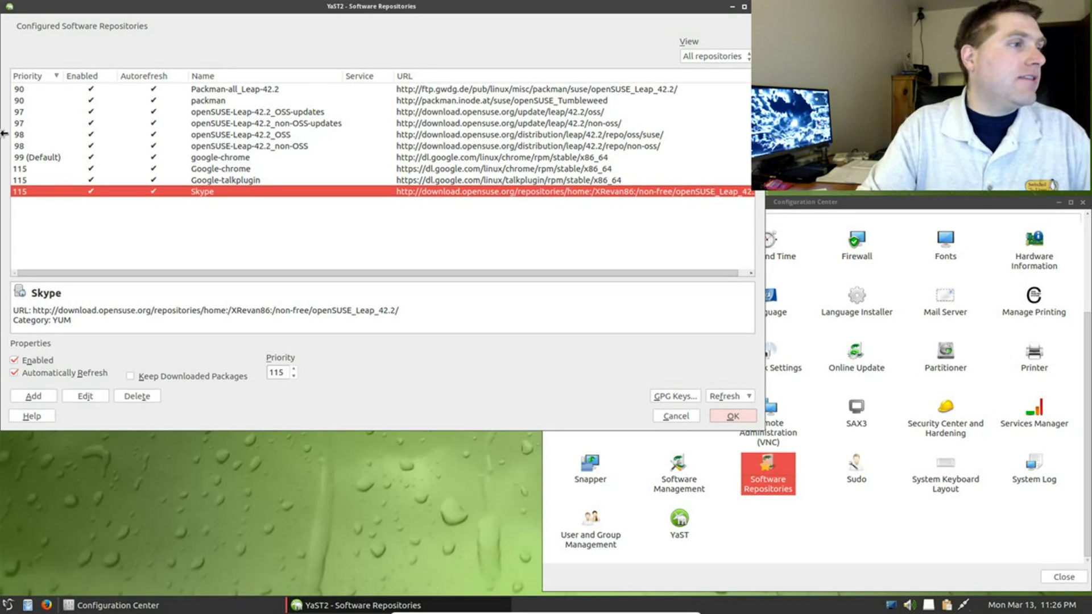
left_click(216, 180)
left_click(217, 169)
left_click(221, 180)
left_click(225, 169)
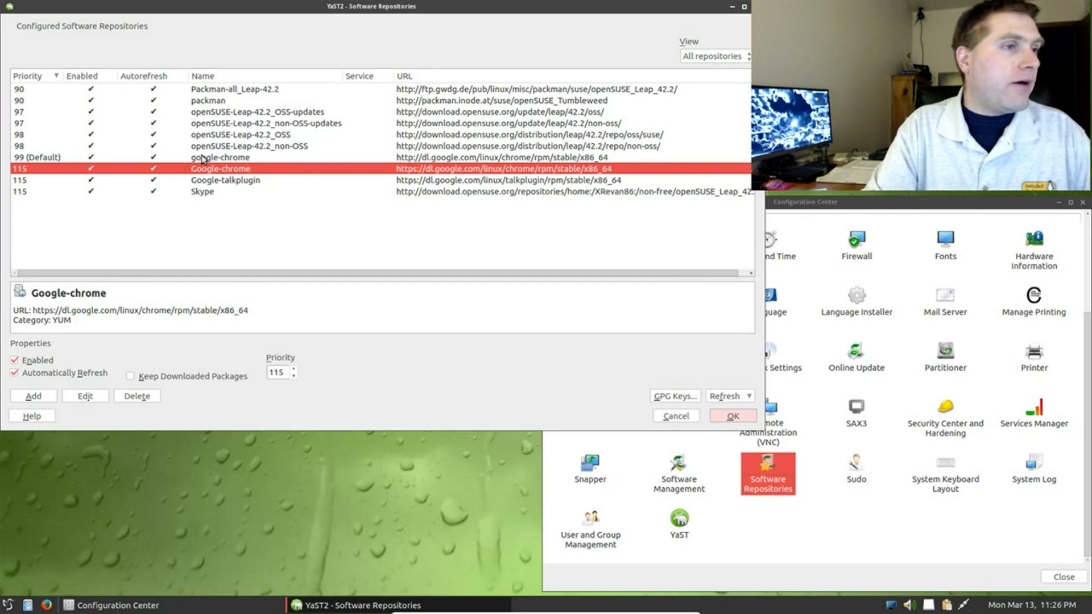
left_click(203, 157)
left_click(203, 169)
left_click(208, 179)
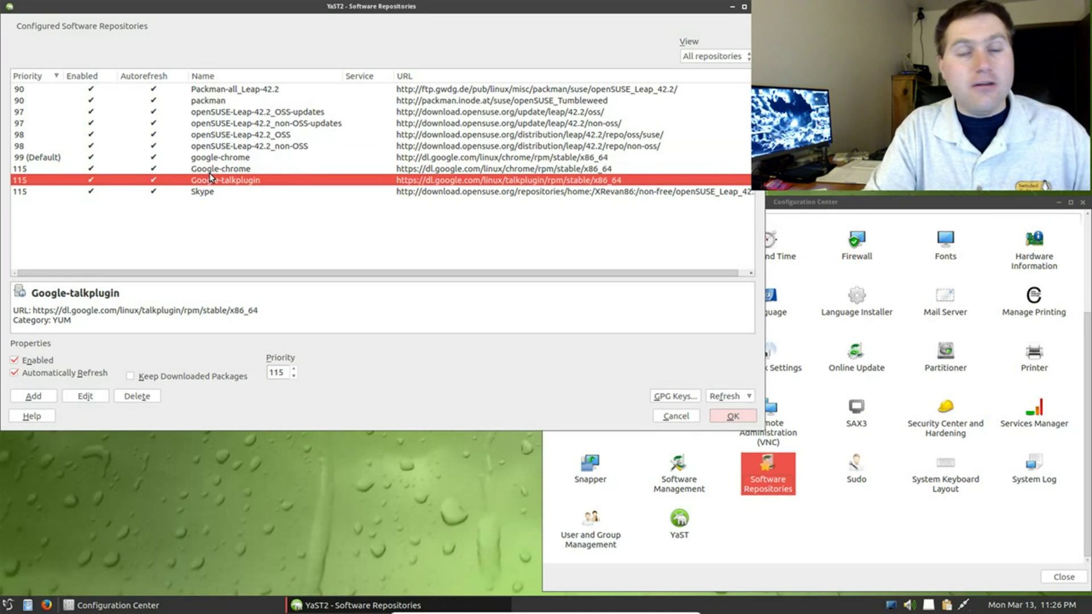
left_click(199, 158)
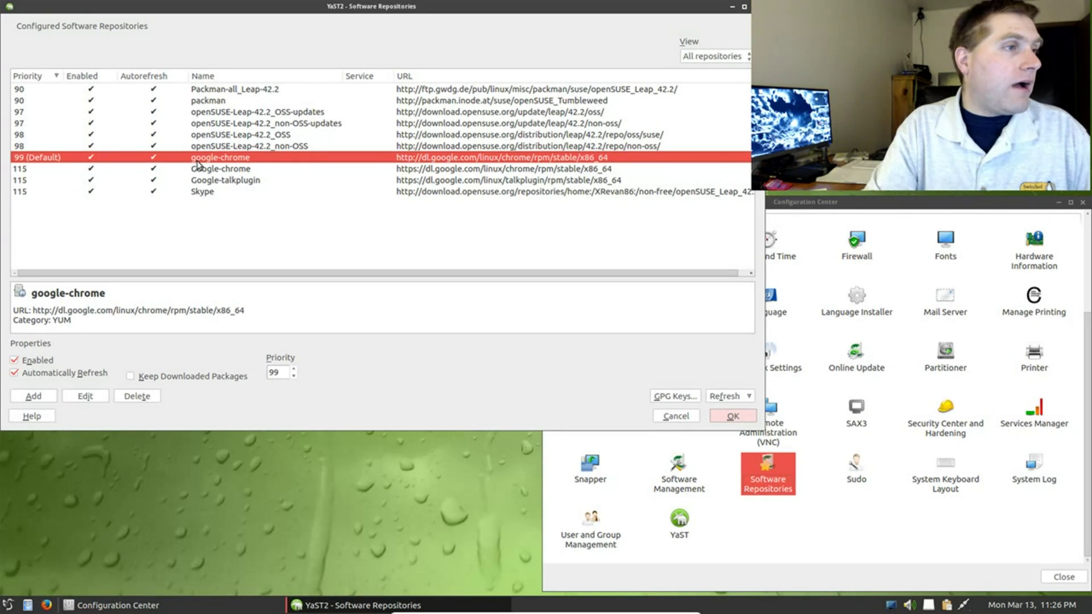
Inspect the details of the two Packman repositories and the openSUSE-Leap-42.2 OSS, non-OSS and update repositories.
left_click(207, 102)
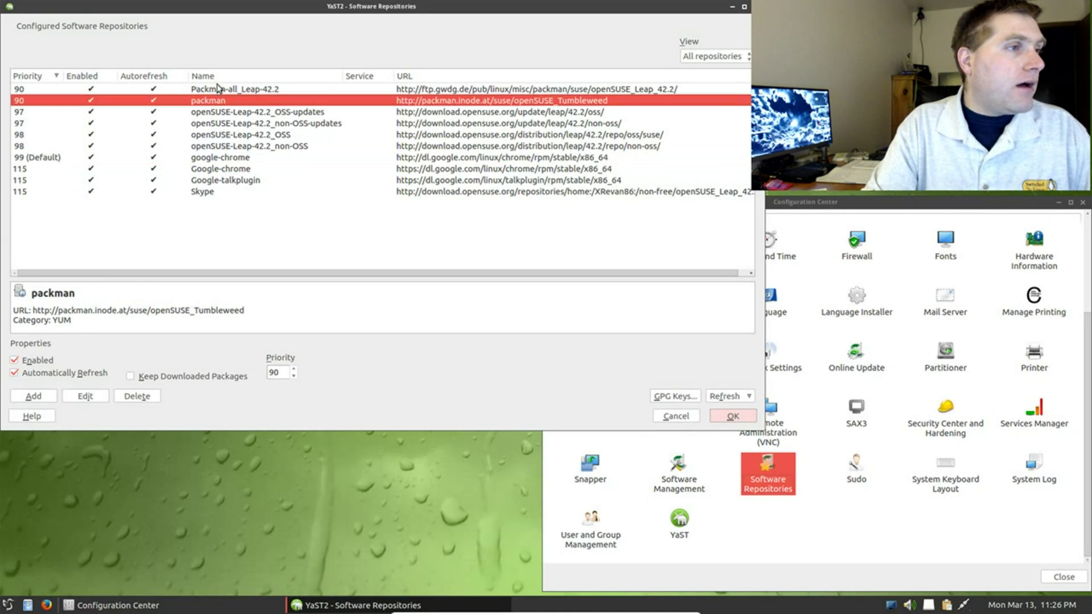
left_click(218, 89)
left_click(213, 112)
left_click(215, 123)
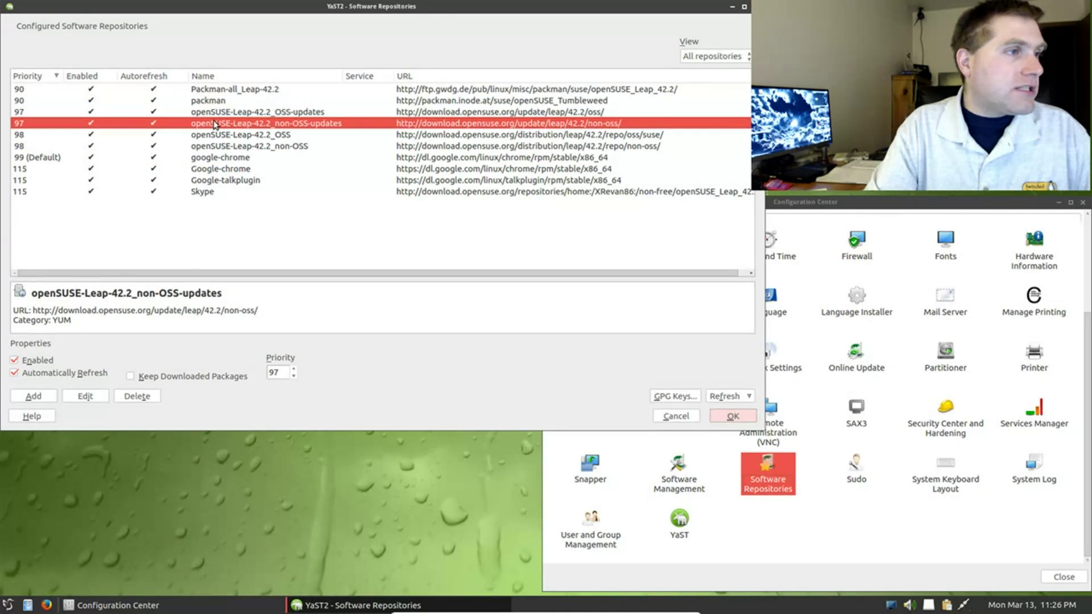
left_click(215, 135)
left_click(215, 146)
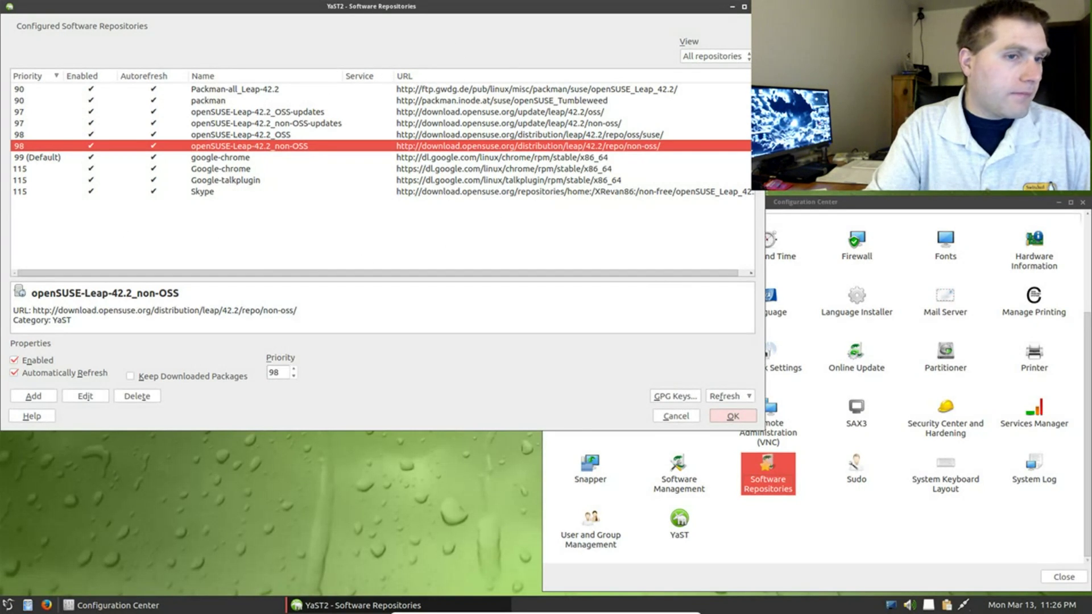
Close the Software Repositories and open the Sudo configuration by entering the administrator password.
key("Return")
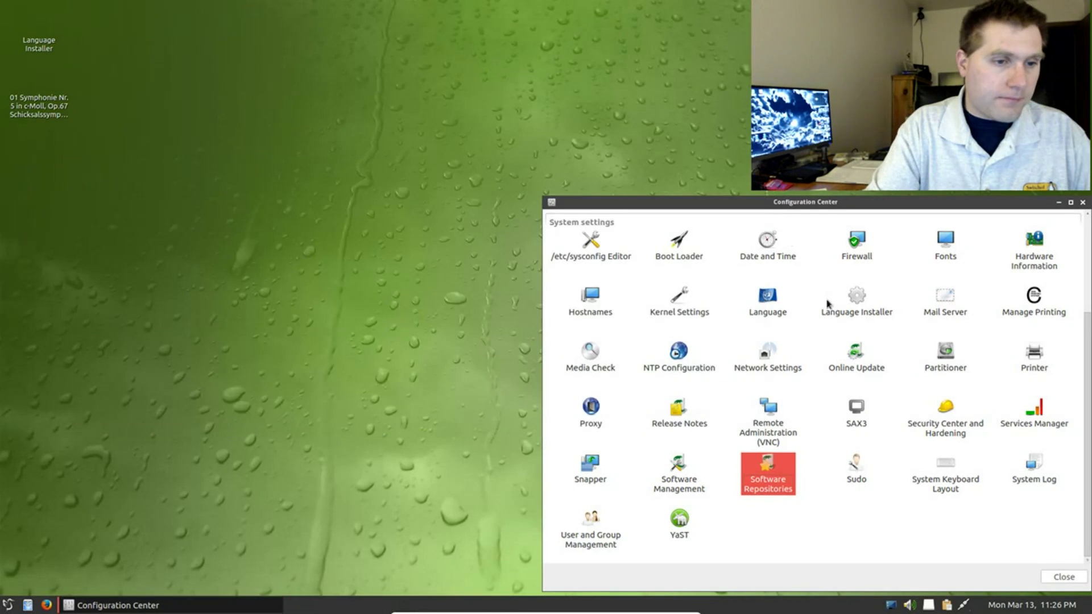
left_click(858, 468)
type("••••••")
key("Return")
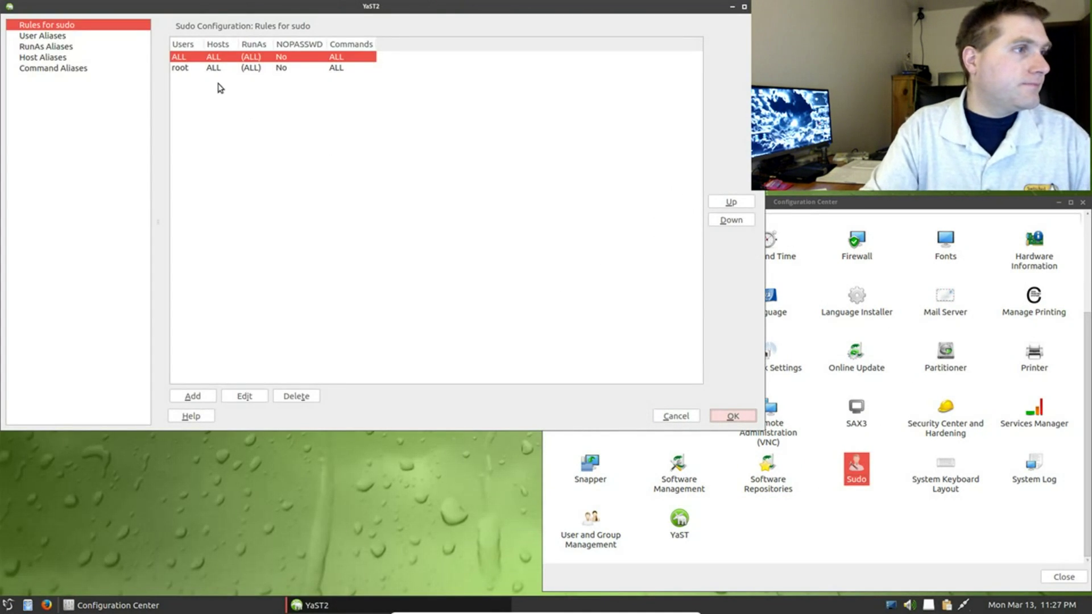
Review the sudo rules, including the root rule, and the user, RunAs and command aliases, and close the Sudo configuration.
left_click(185, 68)
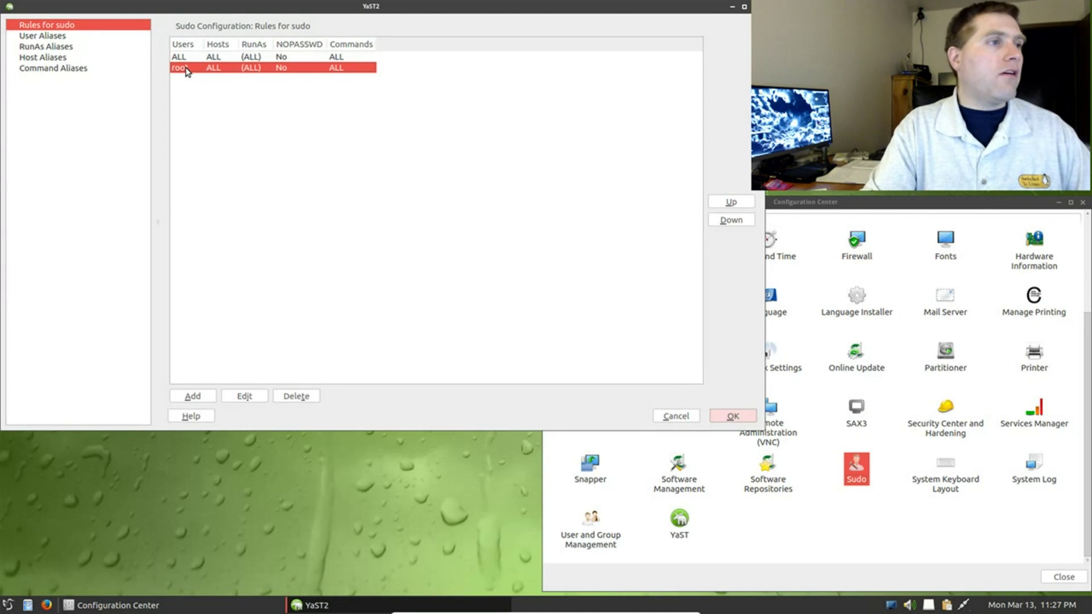
left_click(55, 37)
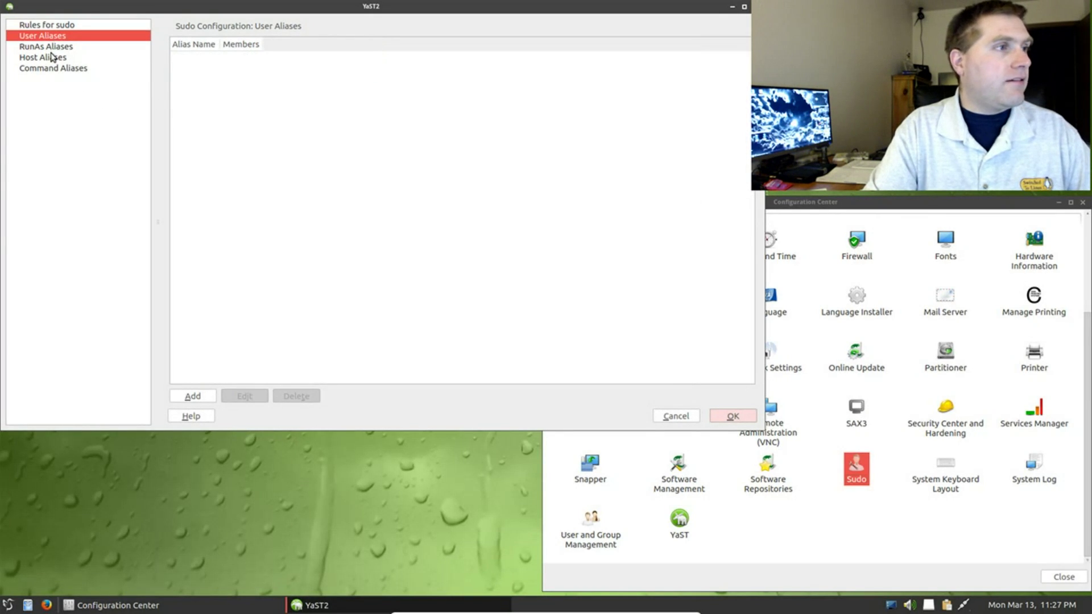
left_click(53, 47)
left_click(51, 69)
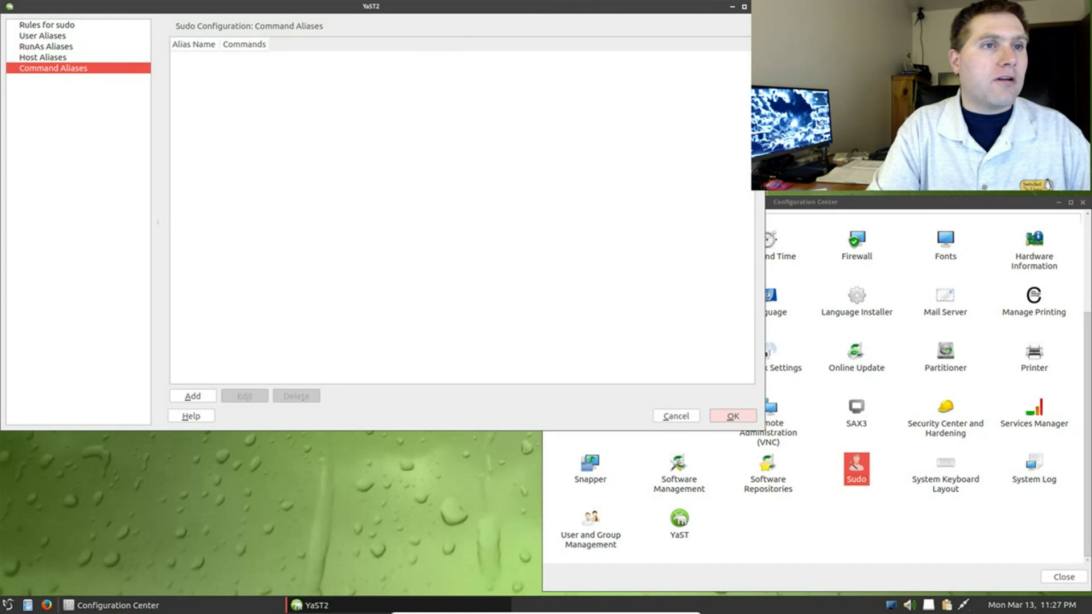
left_click(757, 6)
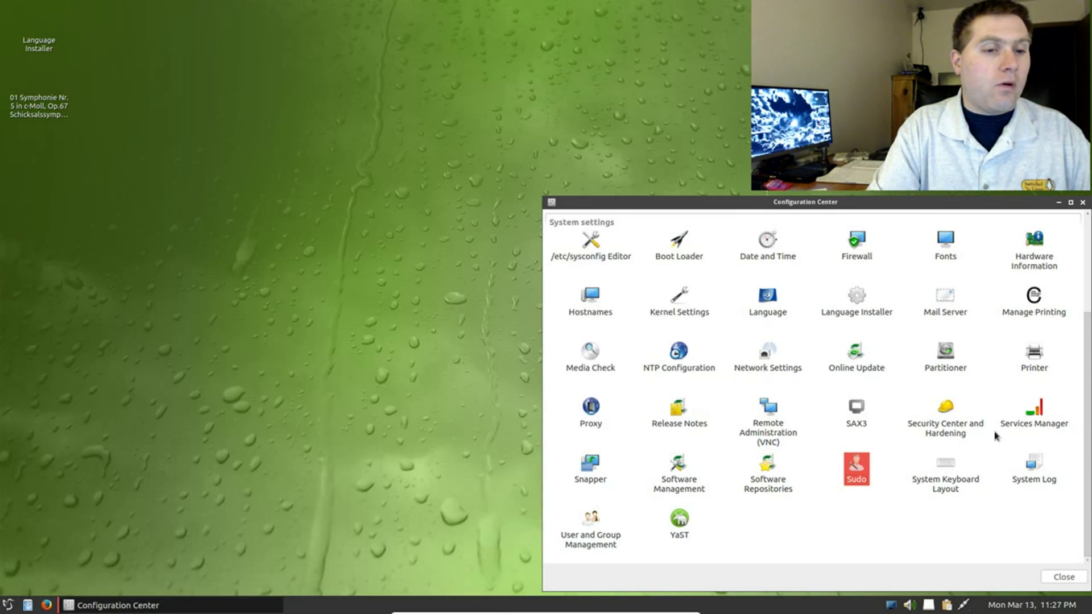
Open the YaST Control Center by entering the administrator password and move its window clear of the webcam overlay.
left_click(683, 523)
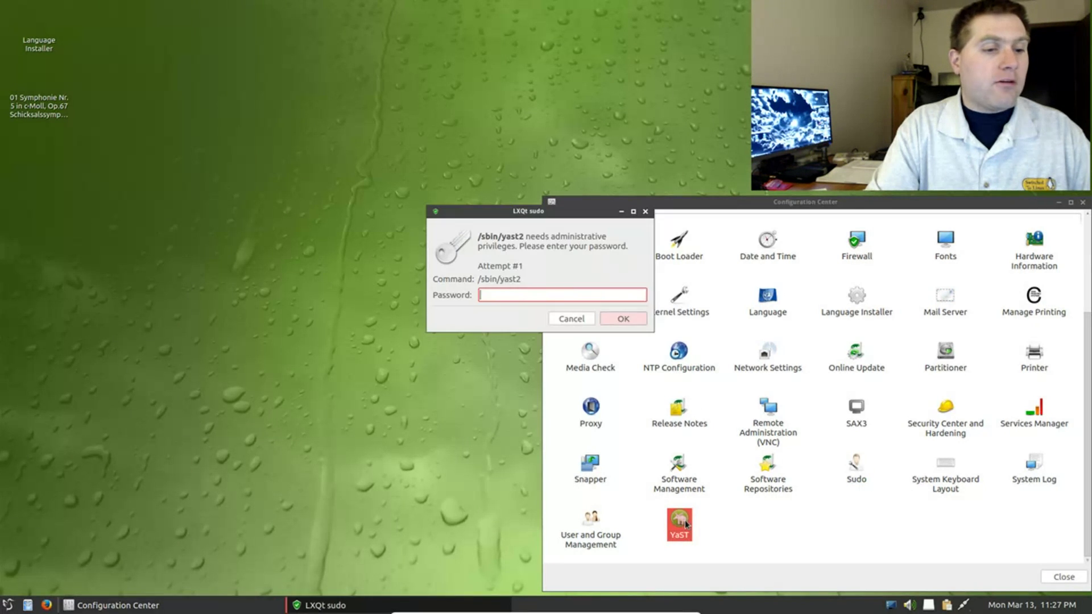
type("•••••")
left_click(624, 318)
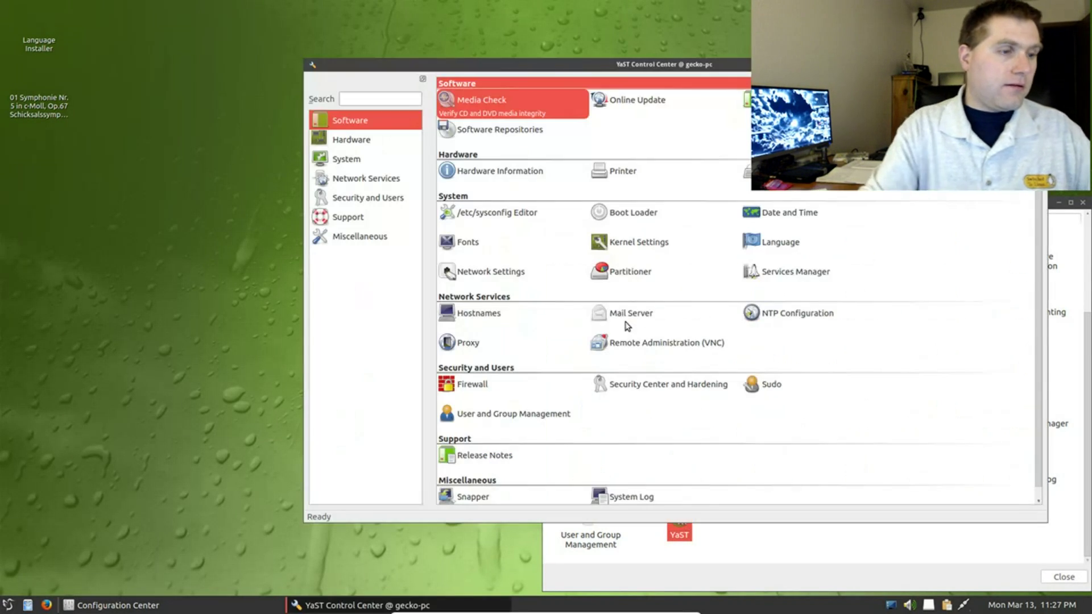
left_click_drag(652, 74, 353, 72)
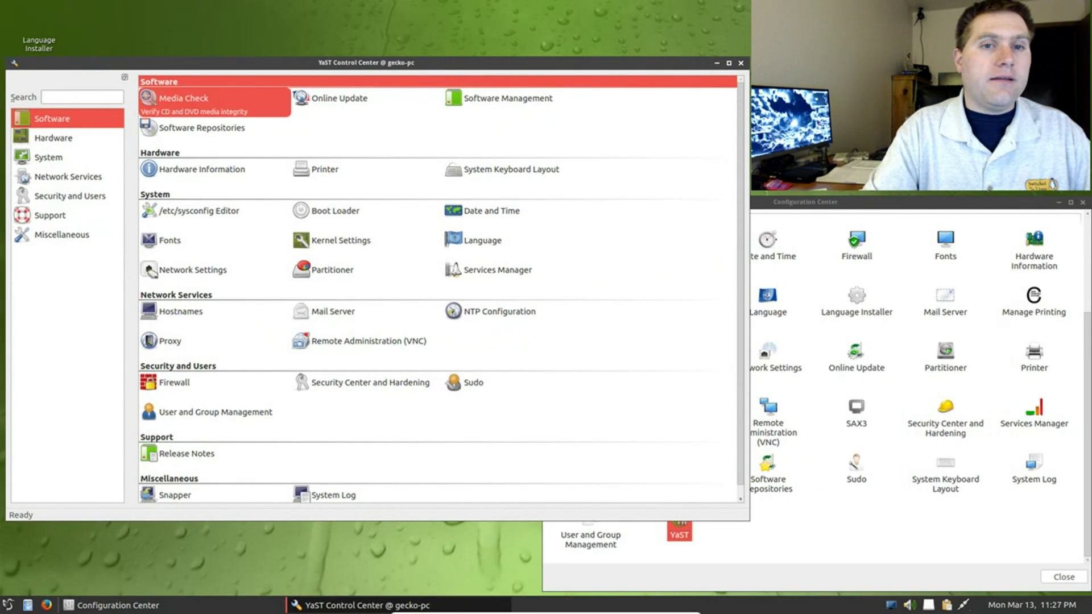
Close the Configuration Center and reposition the YaST Control Center window slightly lower on the desktop.
left_click(1079, 204)
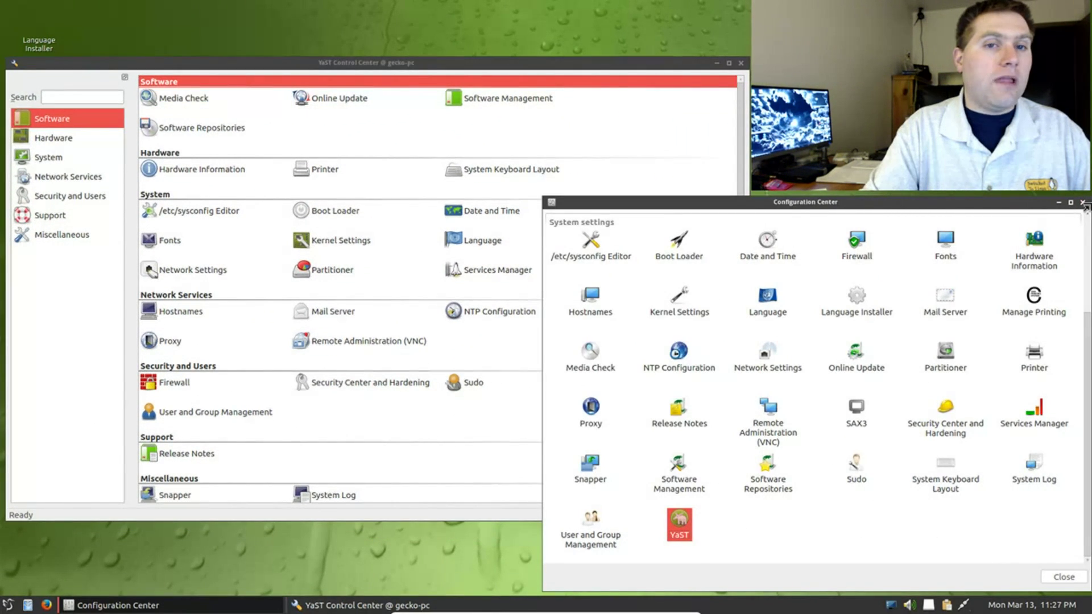
left_click(1083, 203)
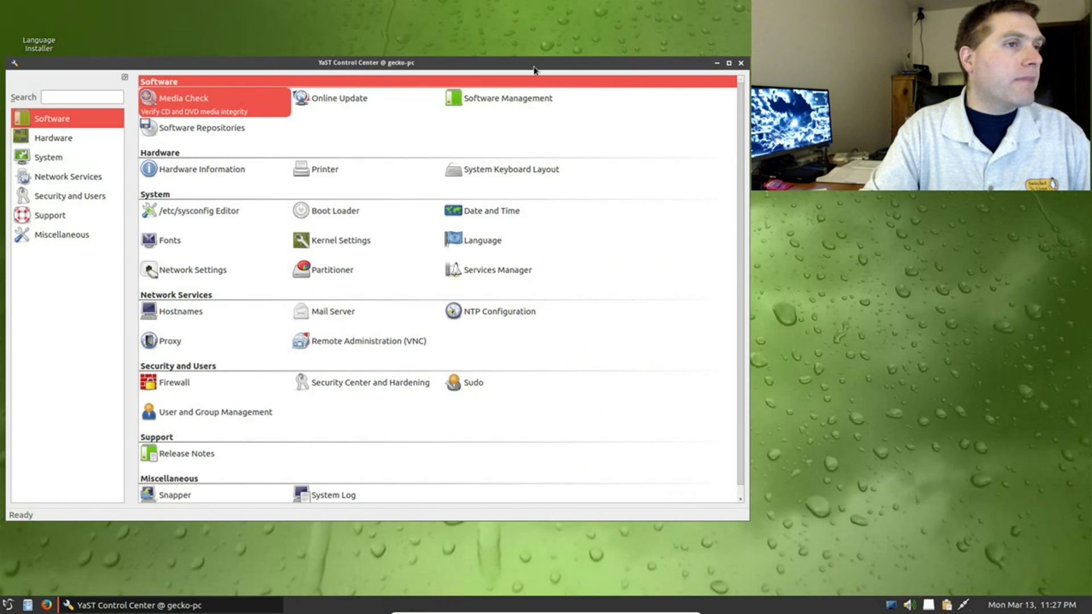
left_click_drag(540, 60, 557, 81)
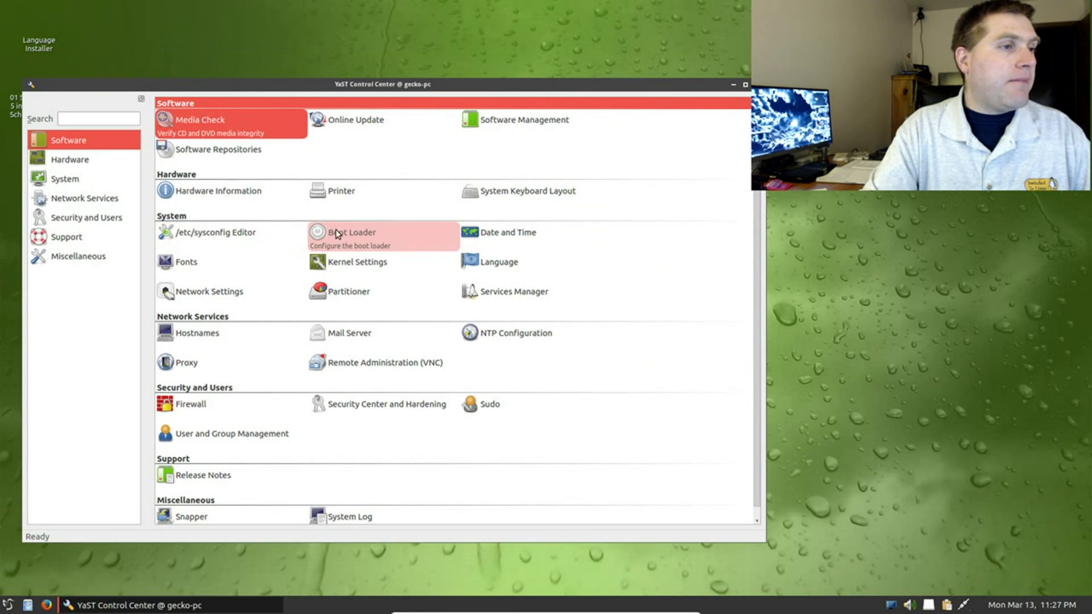
View the Boot Loader boot code options, close them, and close the YaST Control Center.
left_click(362, 234)
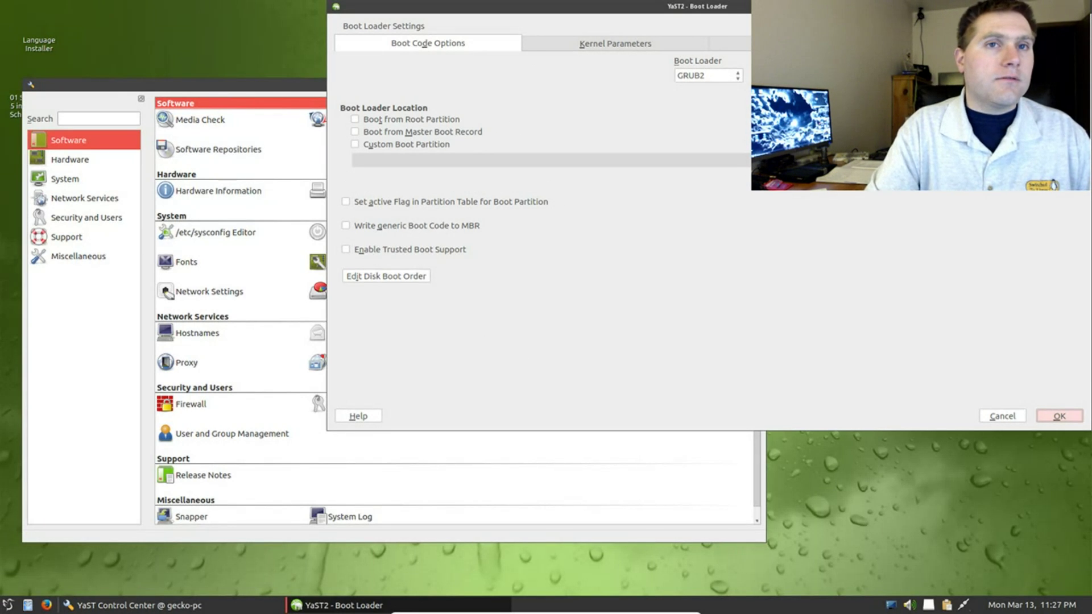
left_click(1083, 7)
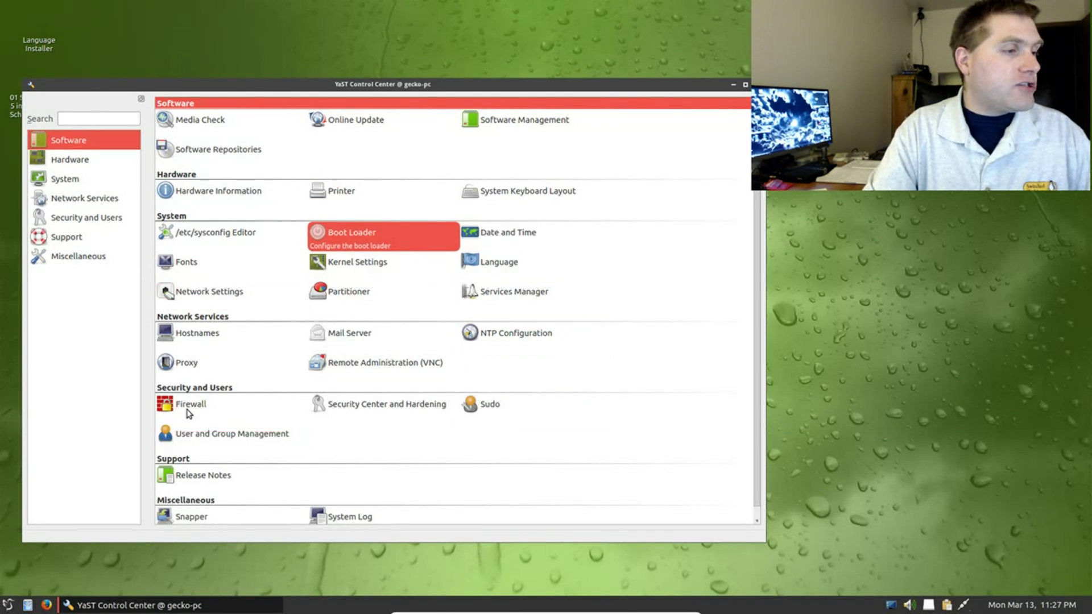
left_click(758, 84)
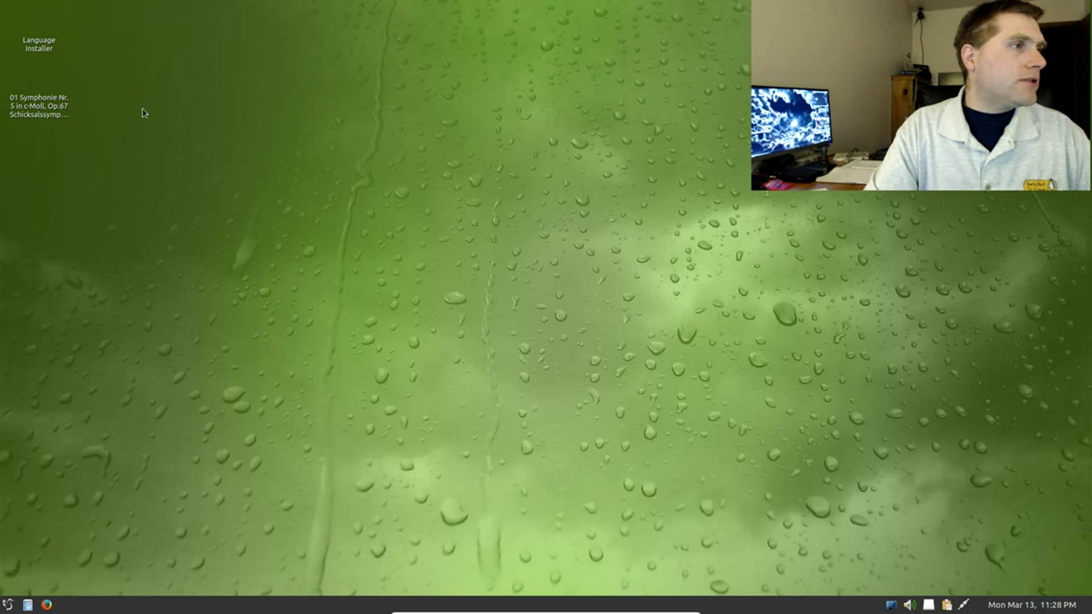
left_click(38, 40)
left_click(35, 90)
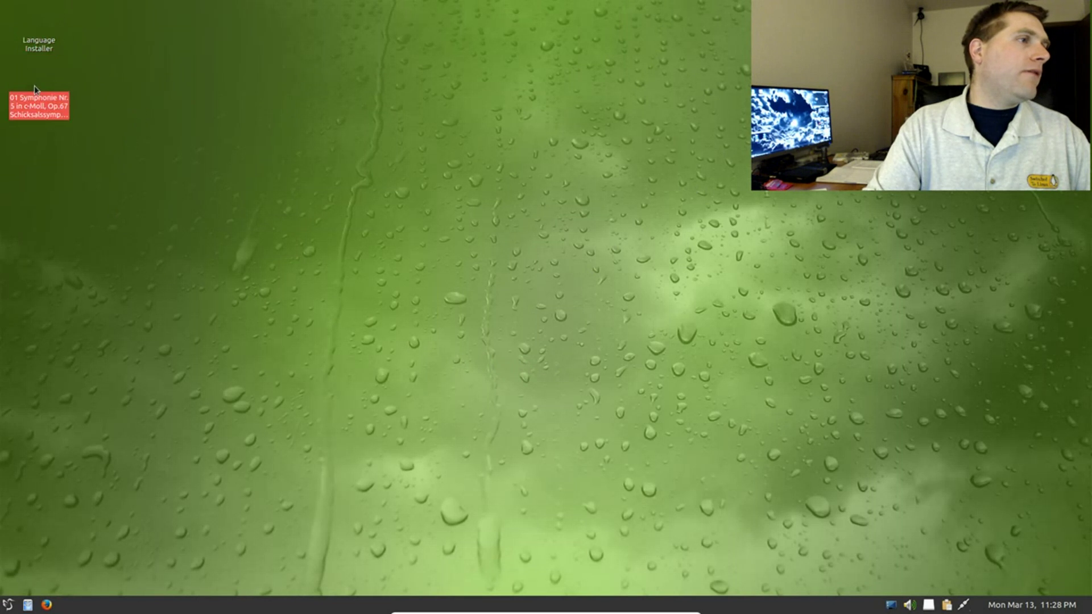
left_click(174, 251)
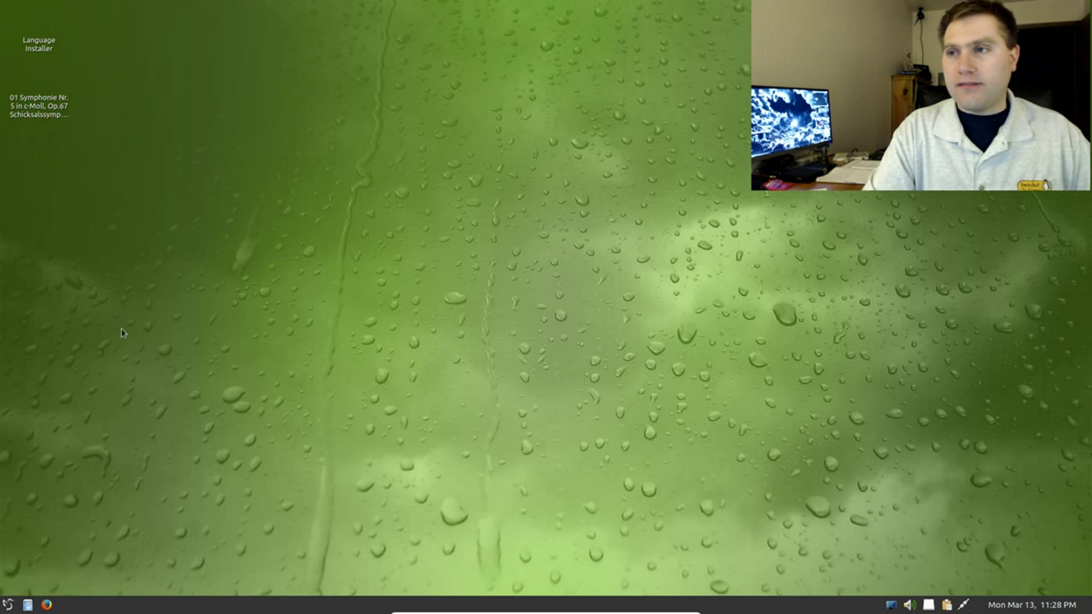
Try to open Install/Remove Software from the preferences by entering the administrator password, and dismiss the error.
left_click(6, 605)
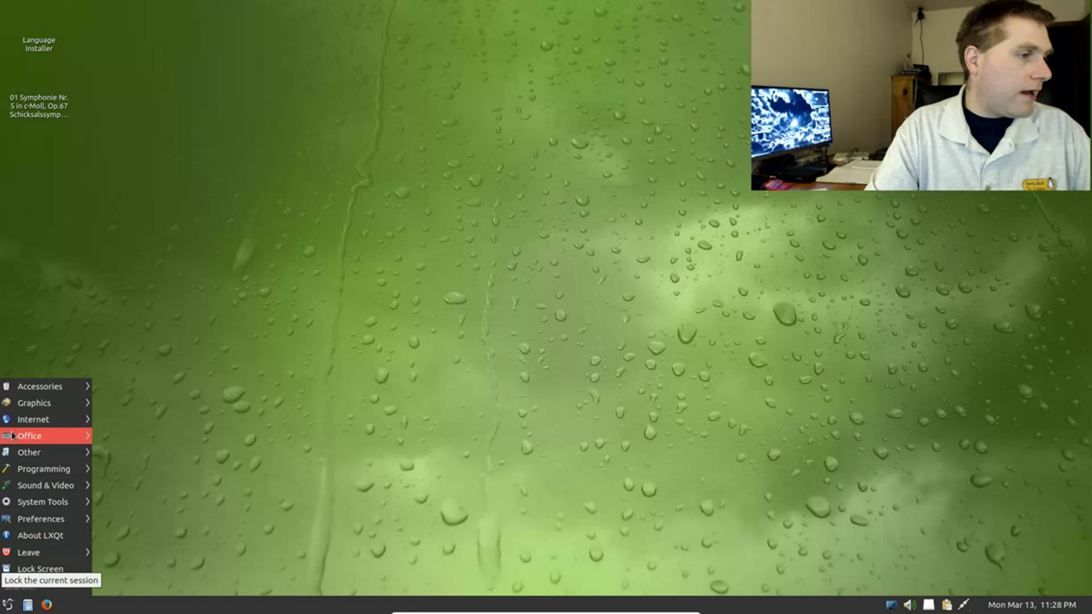
mouse_move(43, 521)
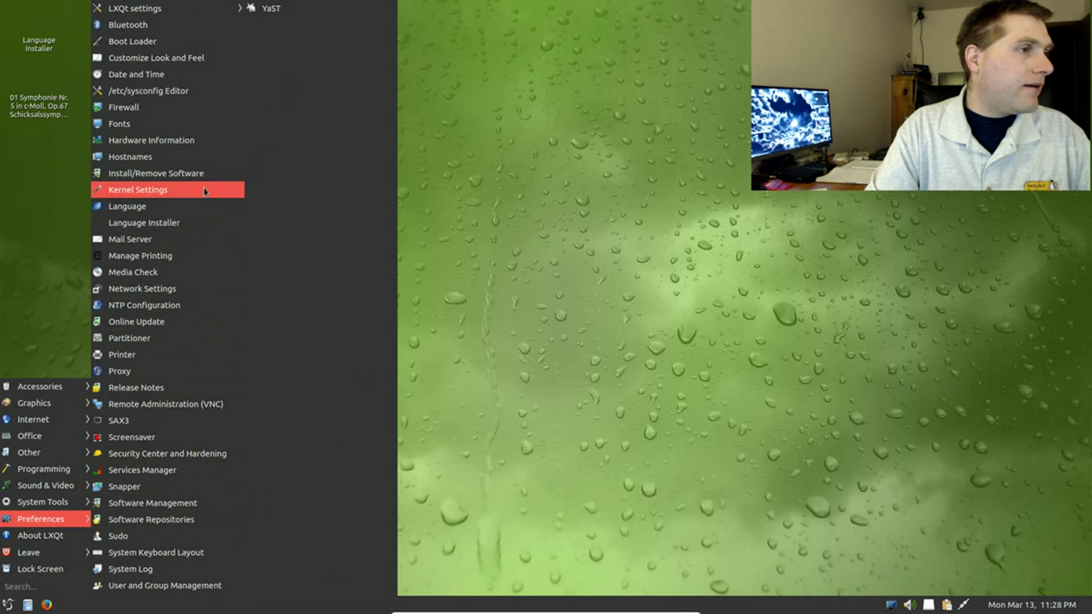
left_click(184, 182)
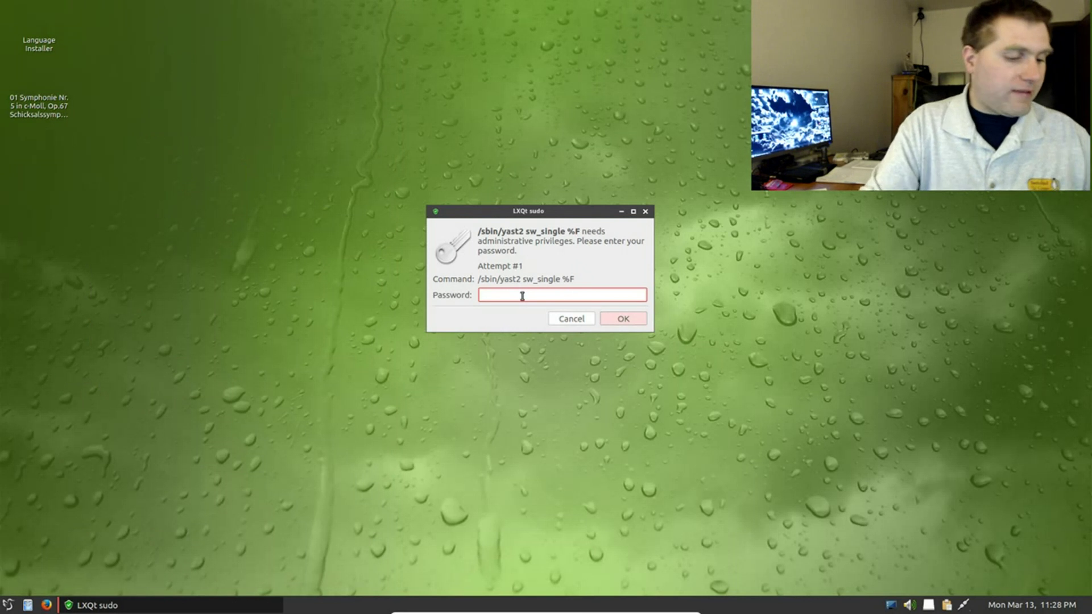
type("*****")
key("Return")
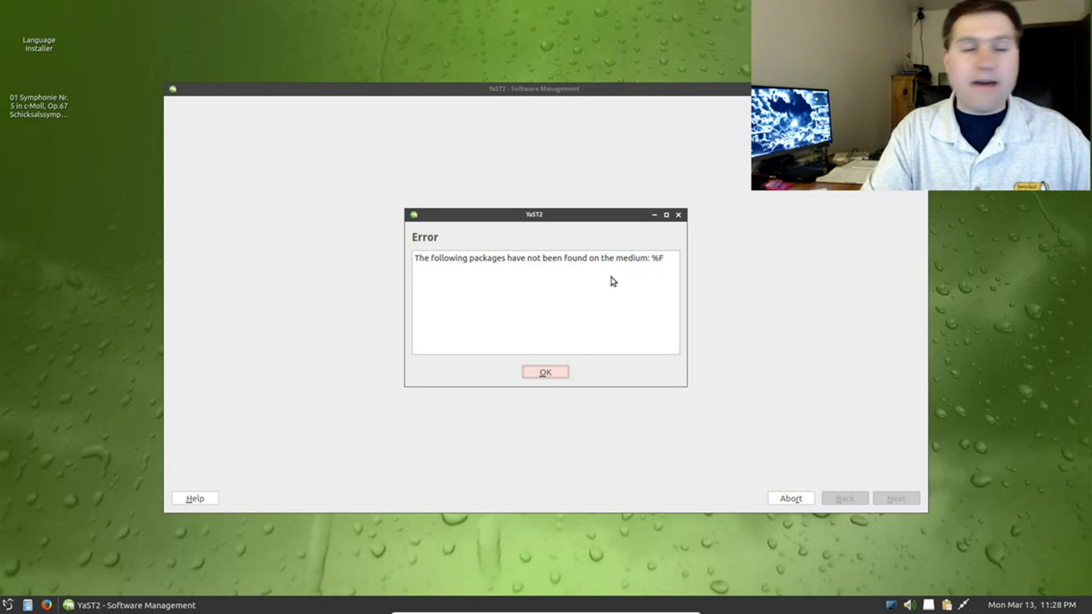
left_click(554, 370)
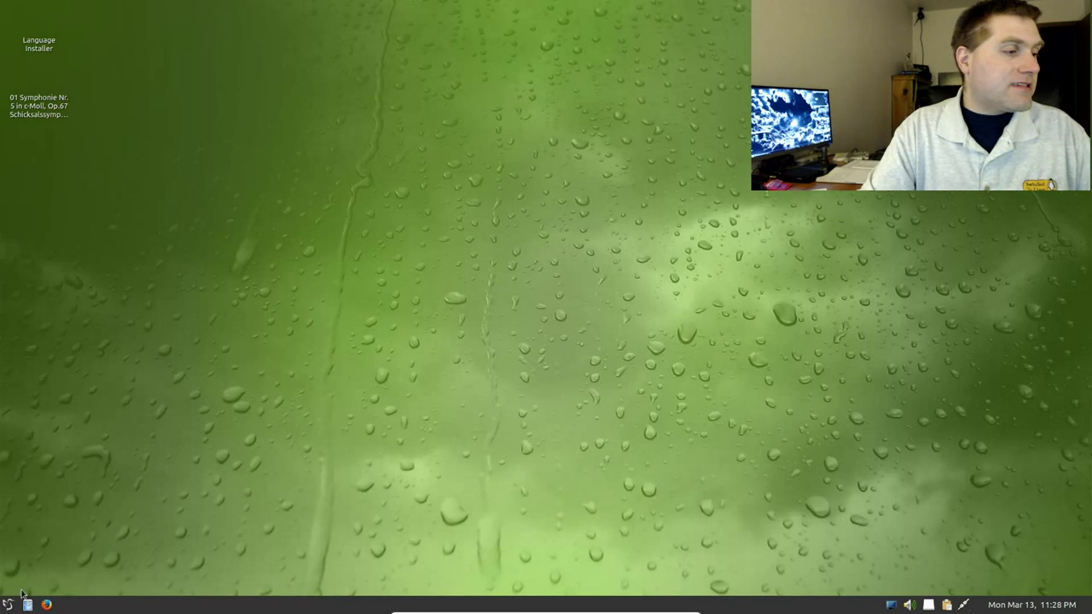
Open Software Management from the preferences by entering the administrator password, and move its window clear of the webcam overlay.
left_click(7, 604)
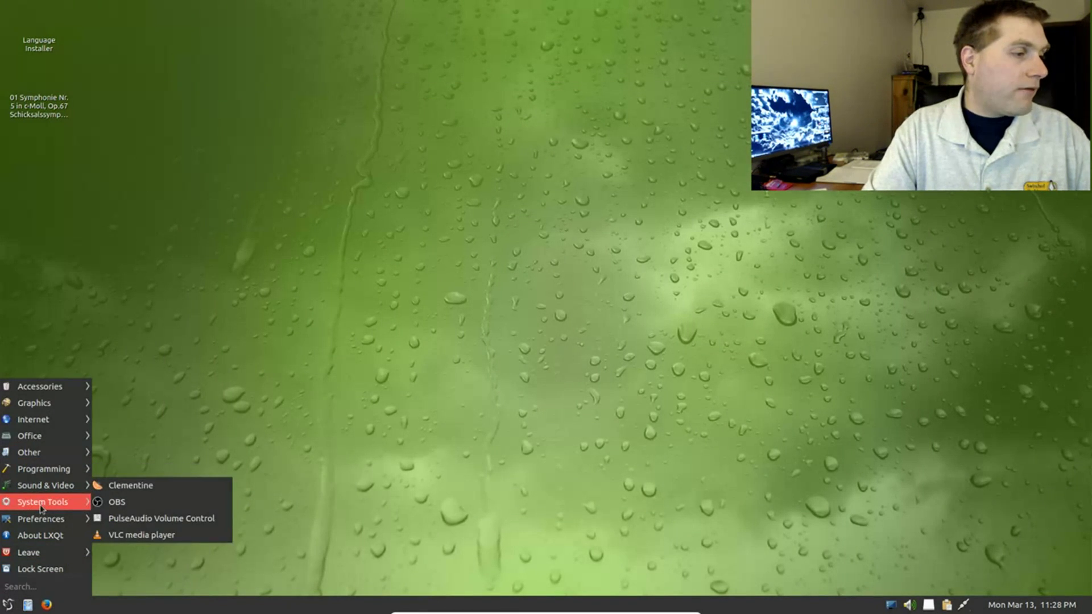
mouse_move(34, 519)
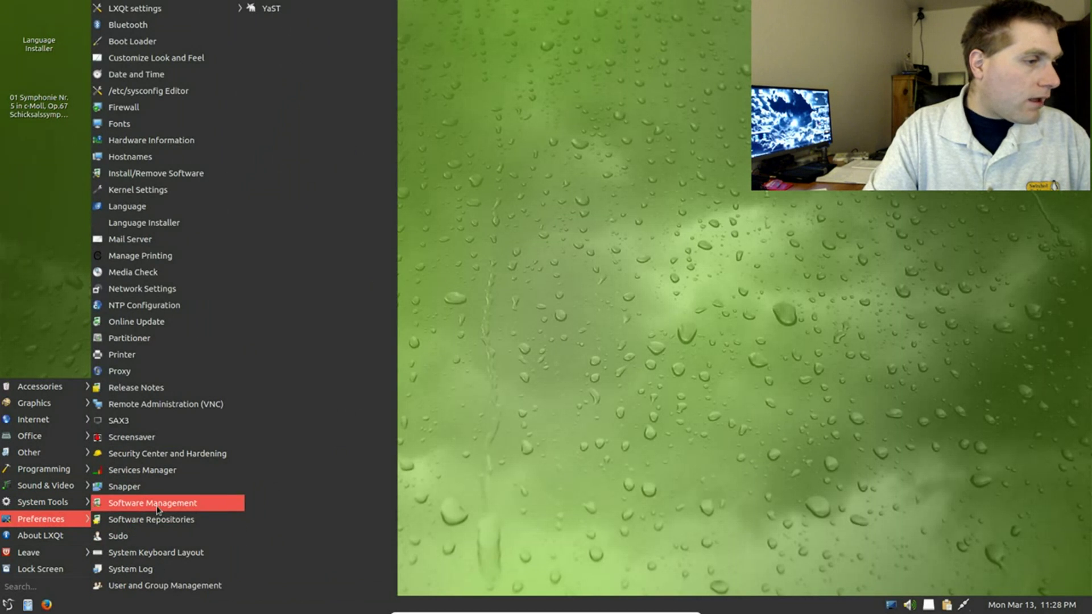
left_click(181, 504)
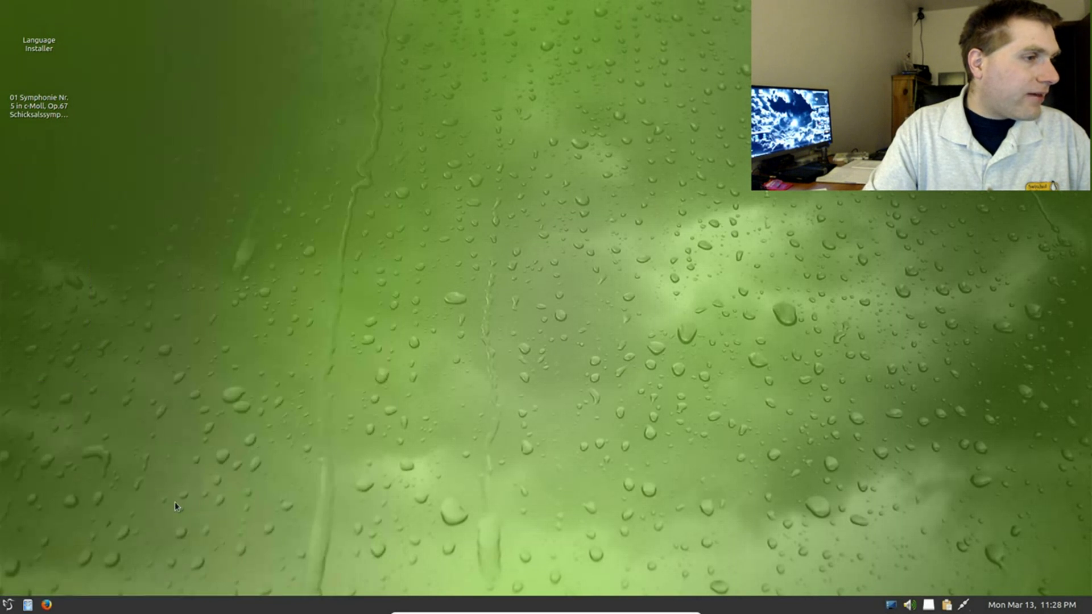
type("******")
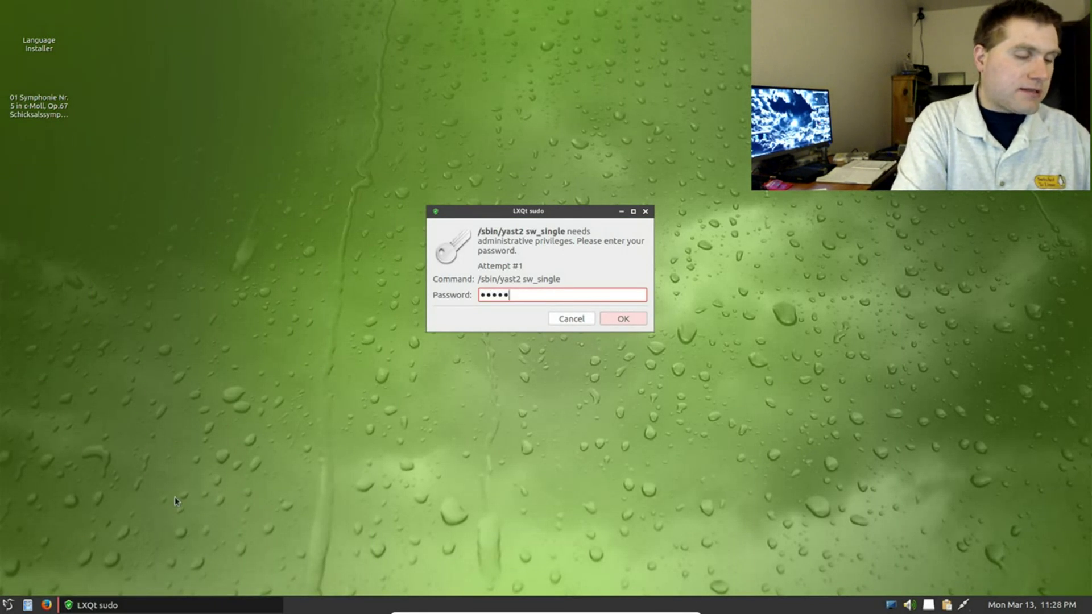
key("Return")
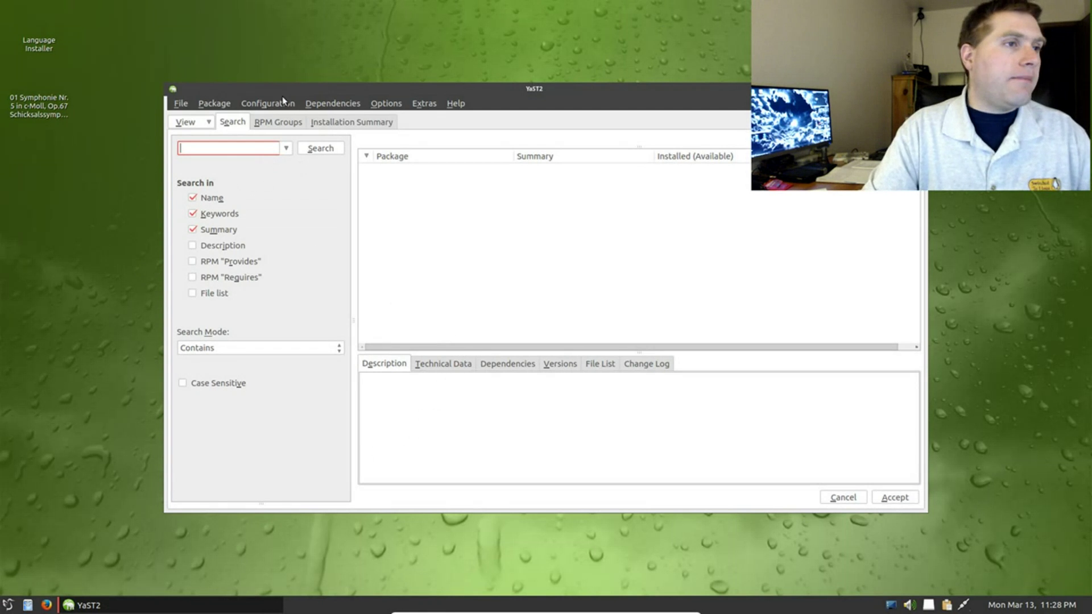
left_click_drag(515, 94, 365, 154)
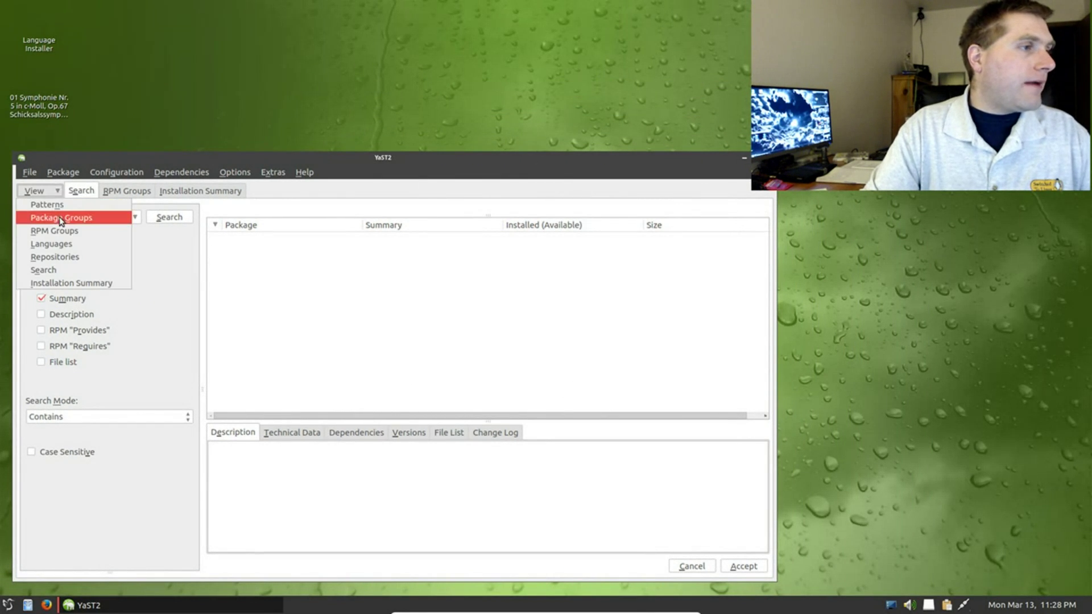
Show the software by package groups and browse the Games, Office and Programming packages.
left_click(61, 218)
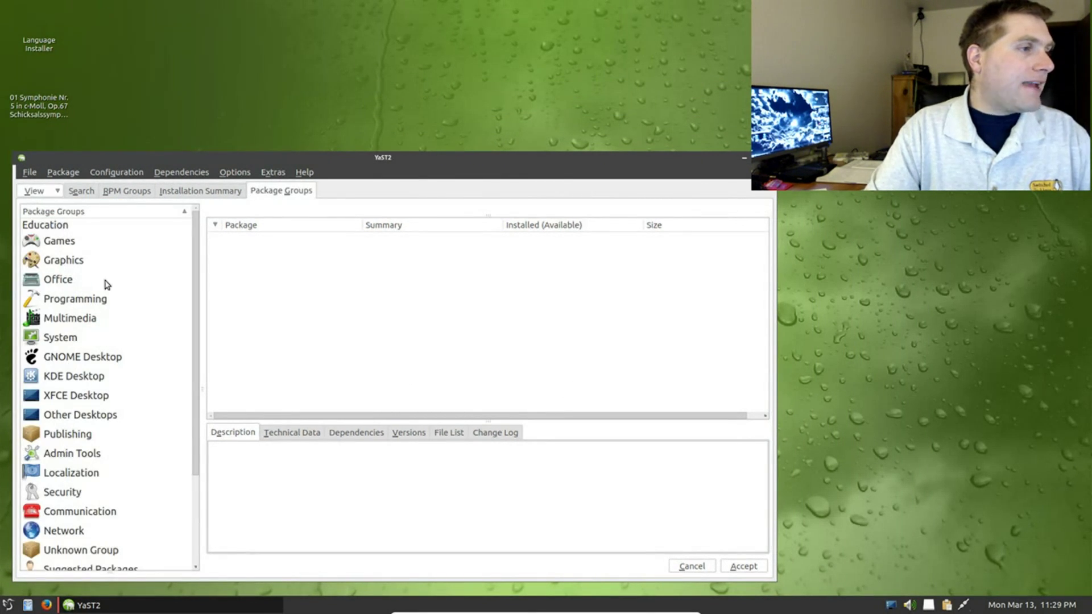
left_click(68, 260)
left_click(64, 251)
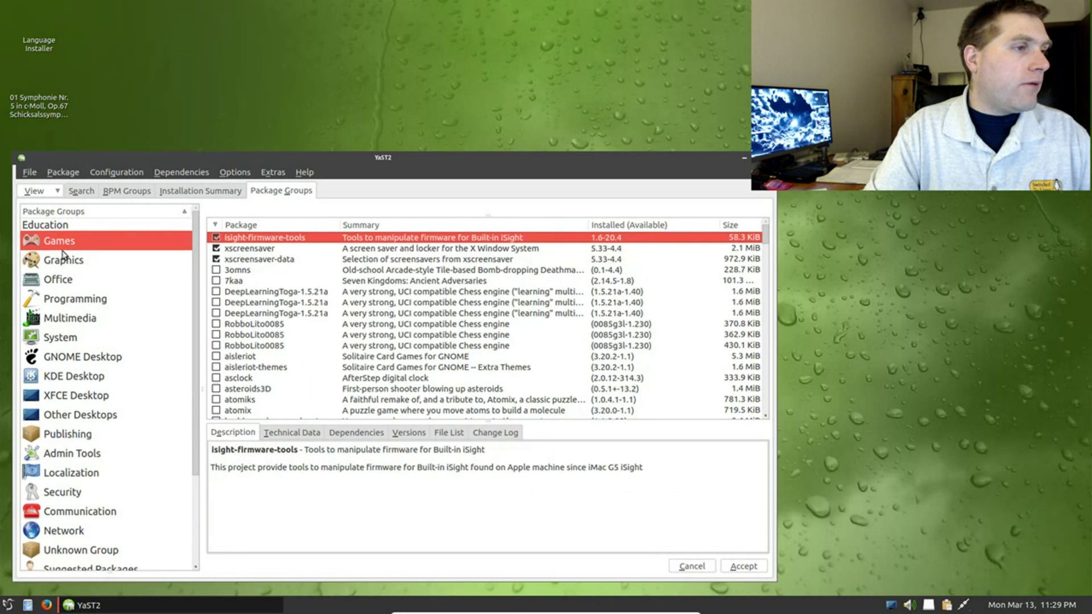
left_click(63, 274)
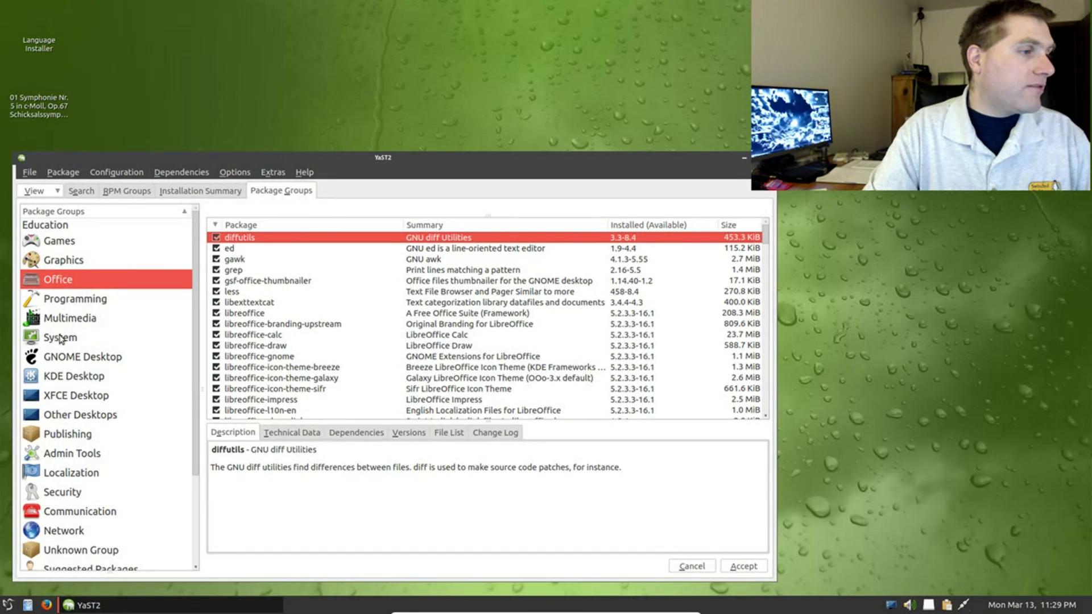
key("Down")
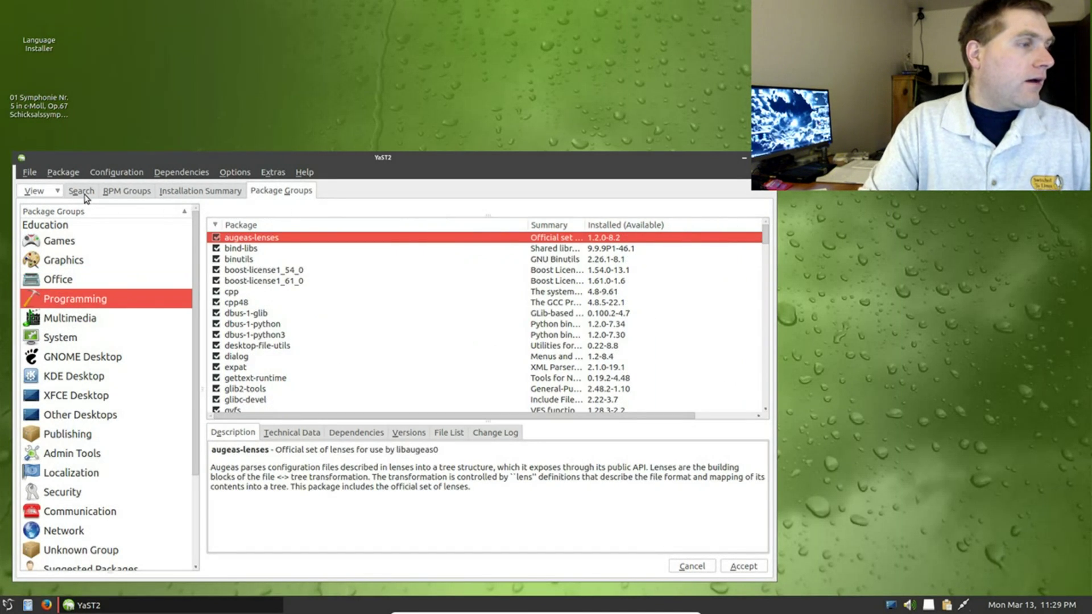
Search the packages for skype and mark the skype package for installation.
left_click(84, 194)
left_click(113, 218)
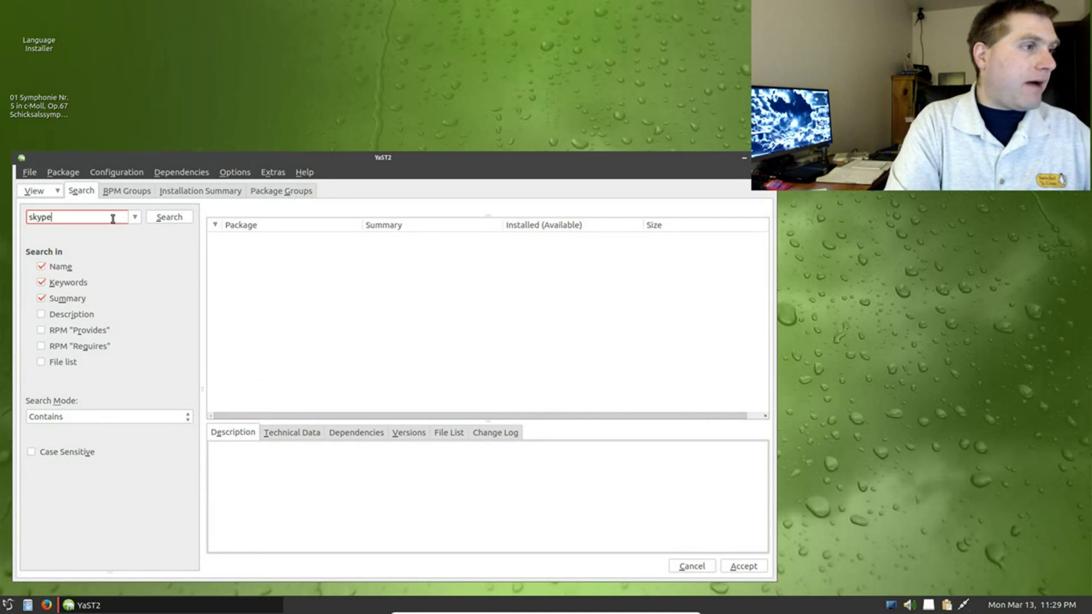
key("Return")
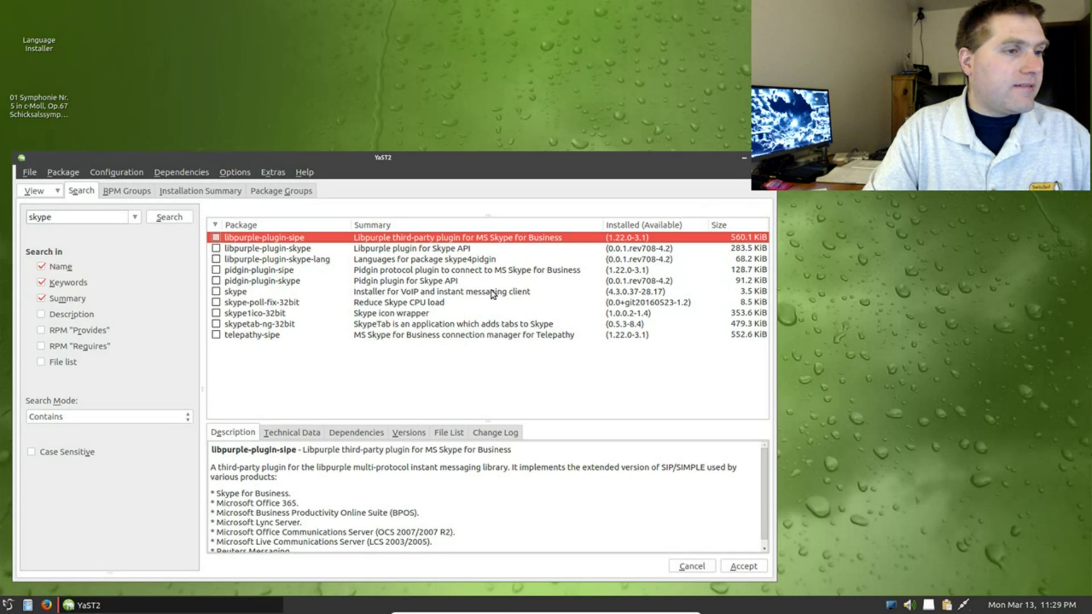
left_click(216, 293)
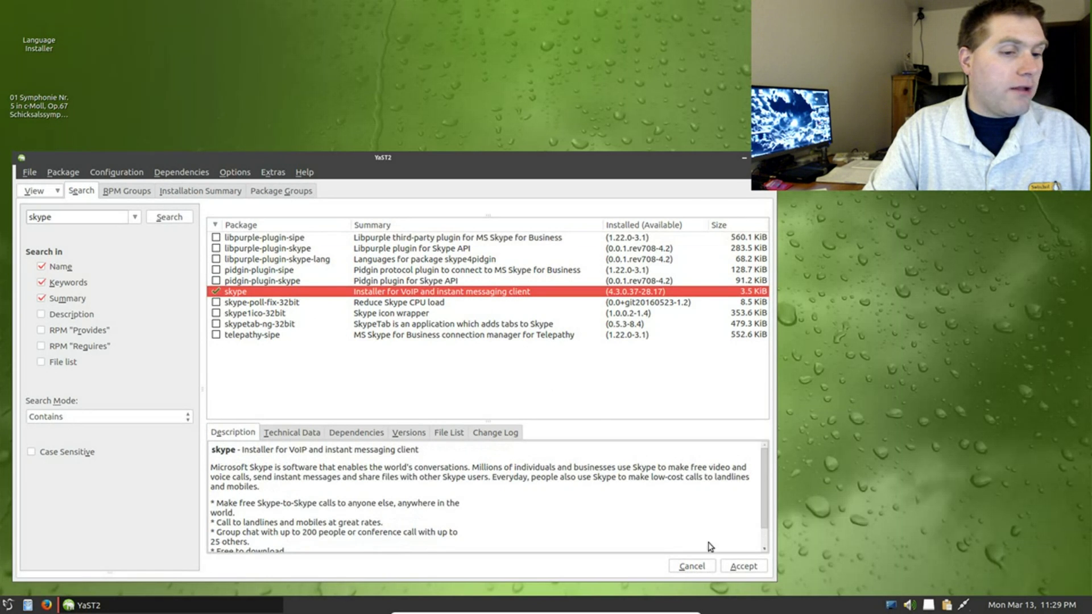
Install the marked skype package with its automatic dependency changes, then acknowledge the package notifications and finish the installation report.
left_click(744, 566)
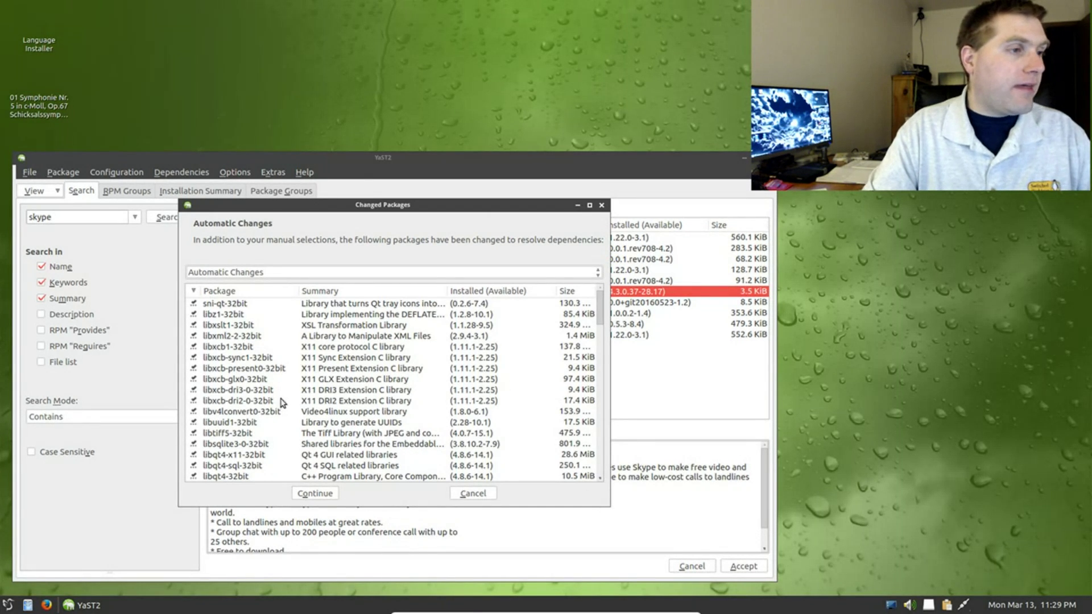
left_click(592, 314)
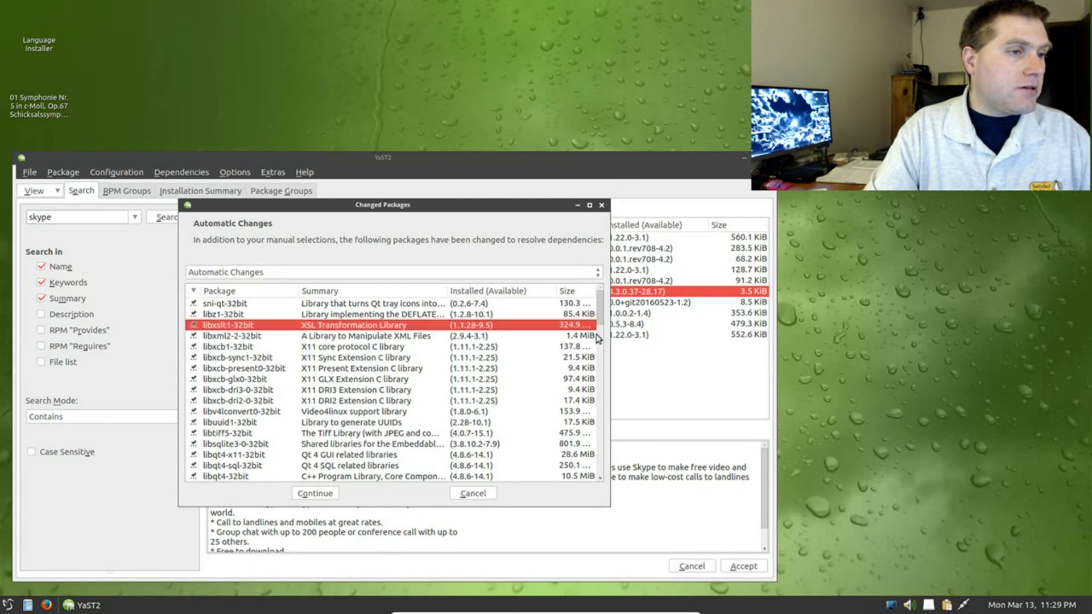
left_click_drag(600, 310, 421, 310)
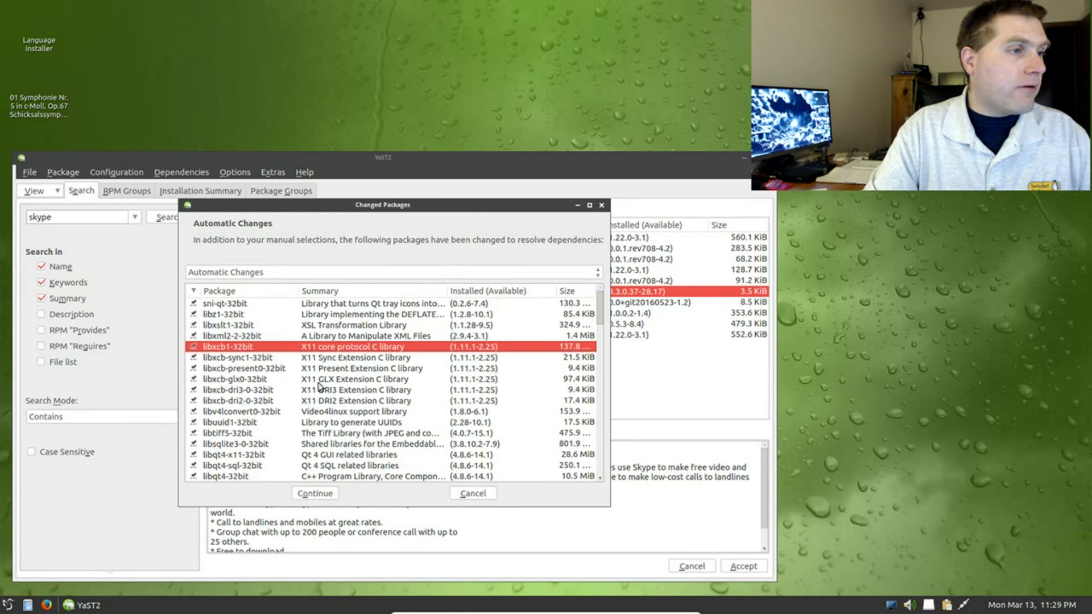
left_click(314, 493)
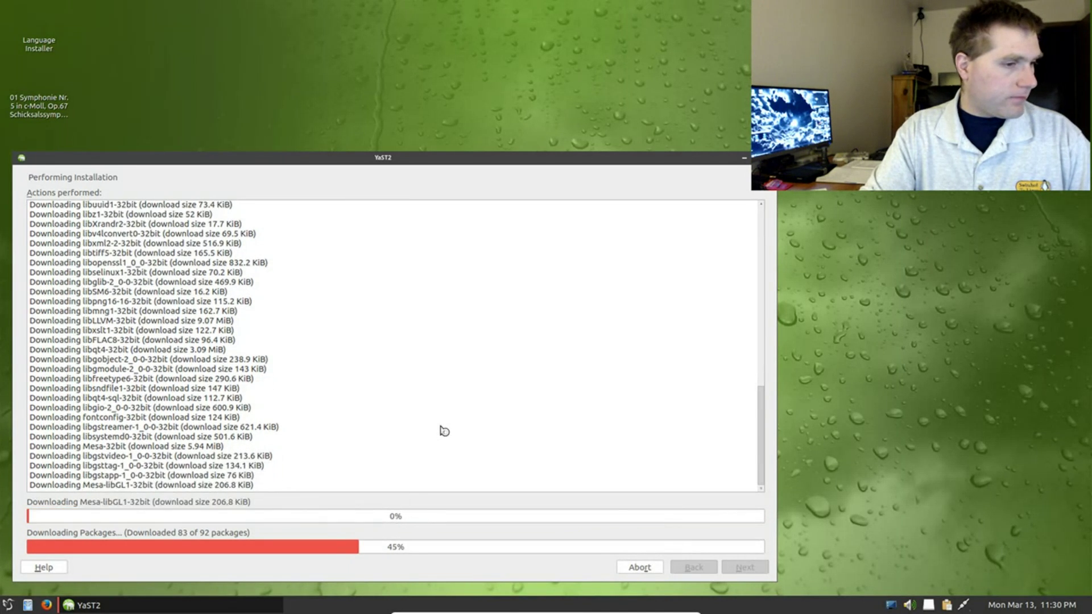
right_click(1031, 607)
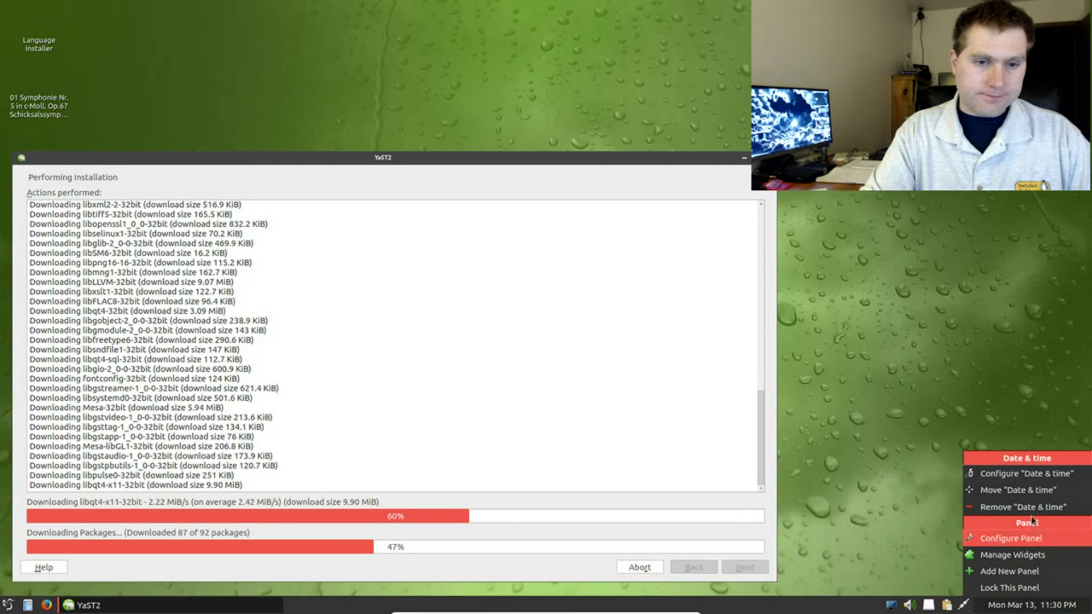
left_click(837, 414)
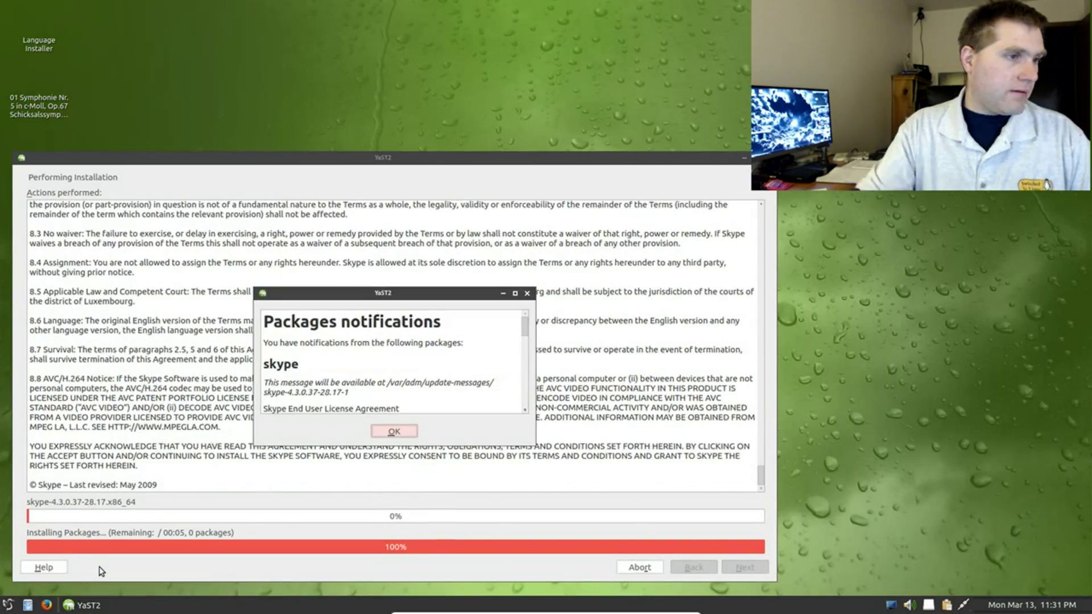
left_click(394, 432)
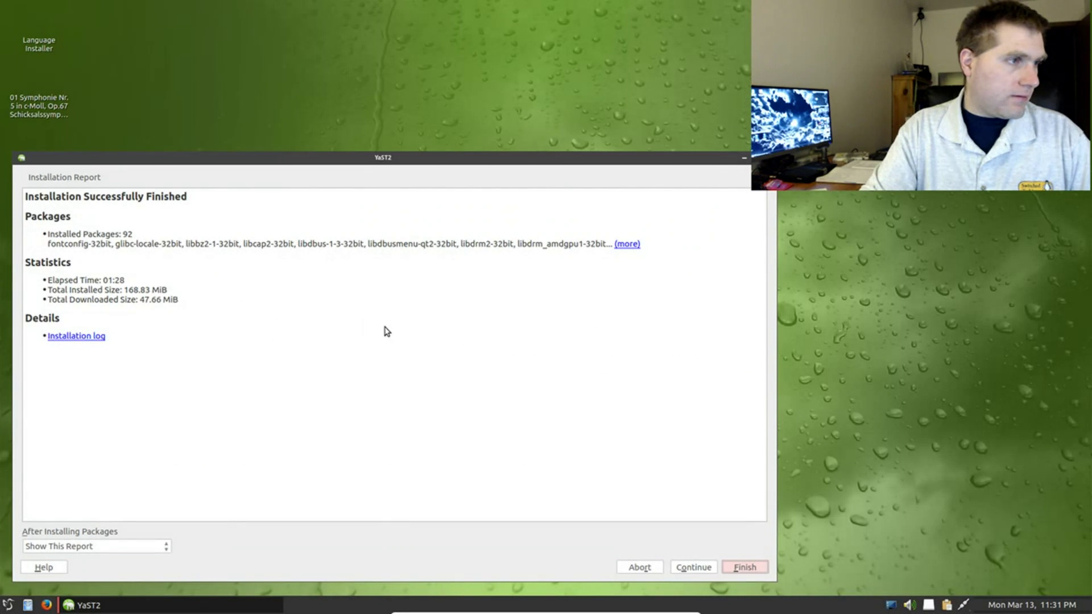
left_click(743, 567)
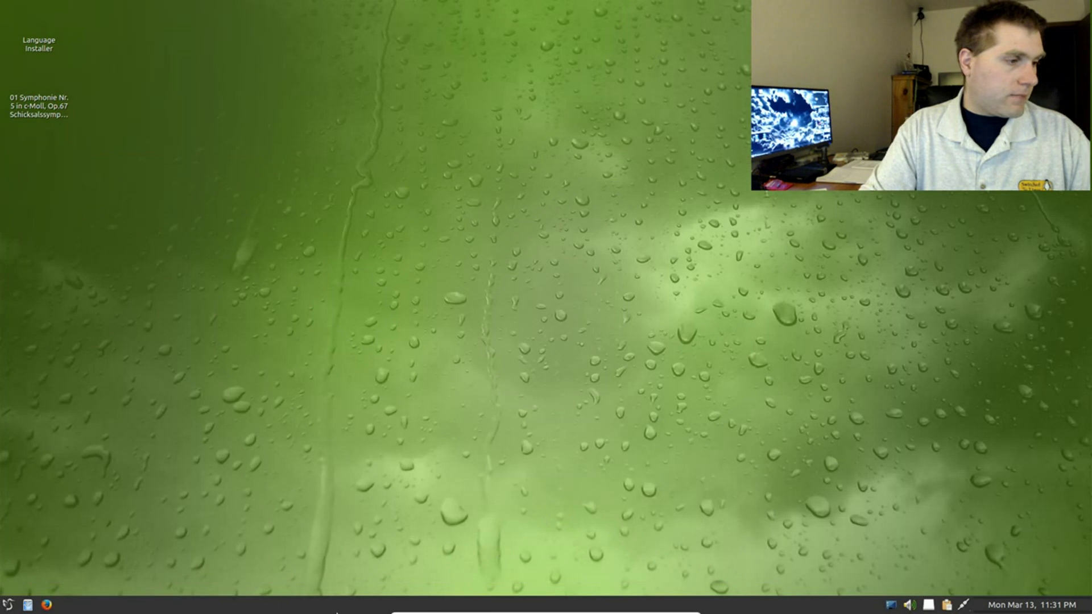
Launch Skype from the Internet applications and agree to its terms of use.
left_click(8, 605)
mouse_move(45, 506)
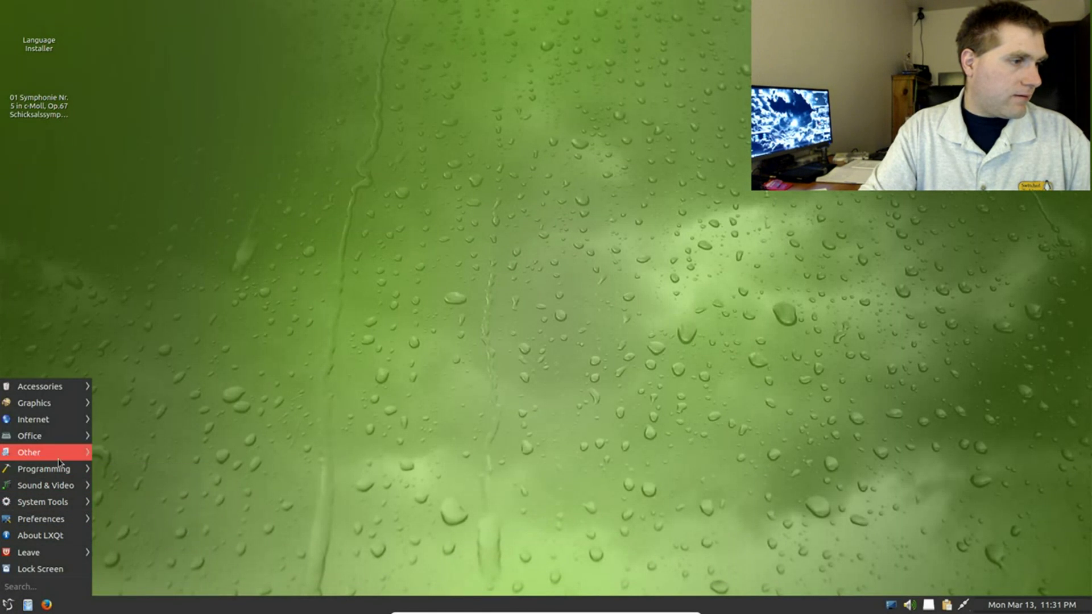
mouse_move(45, 442)
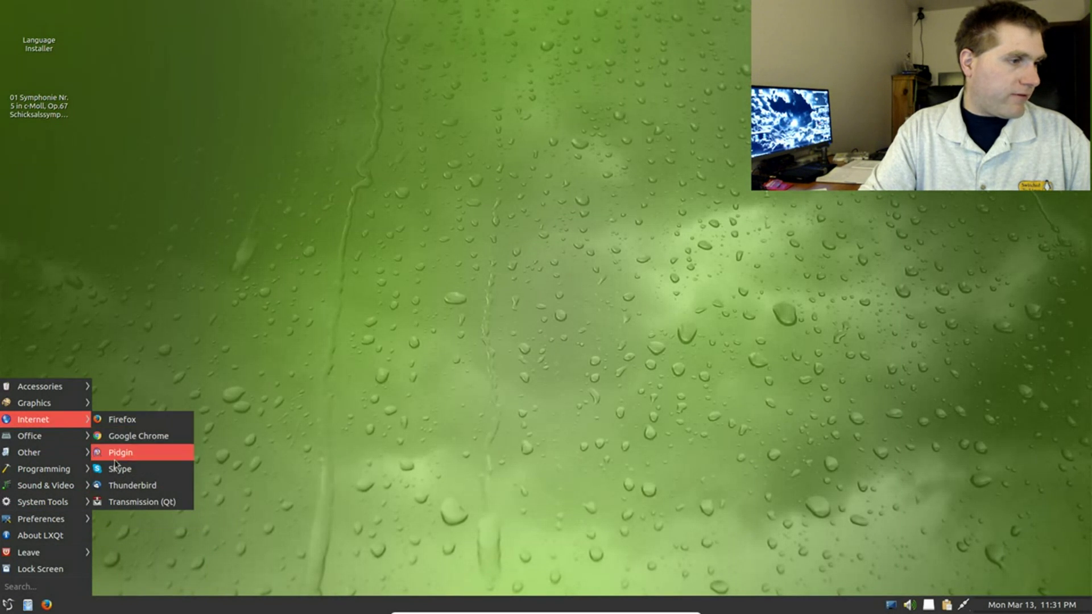
left_click(115, 463)
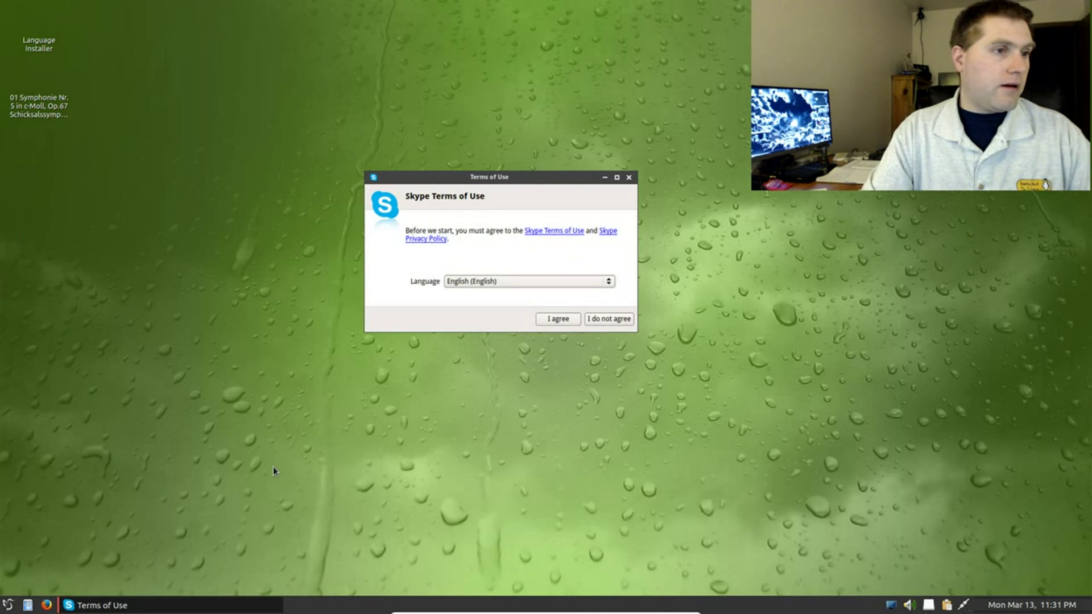
left_click(556, 319)
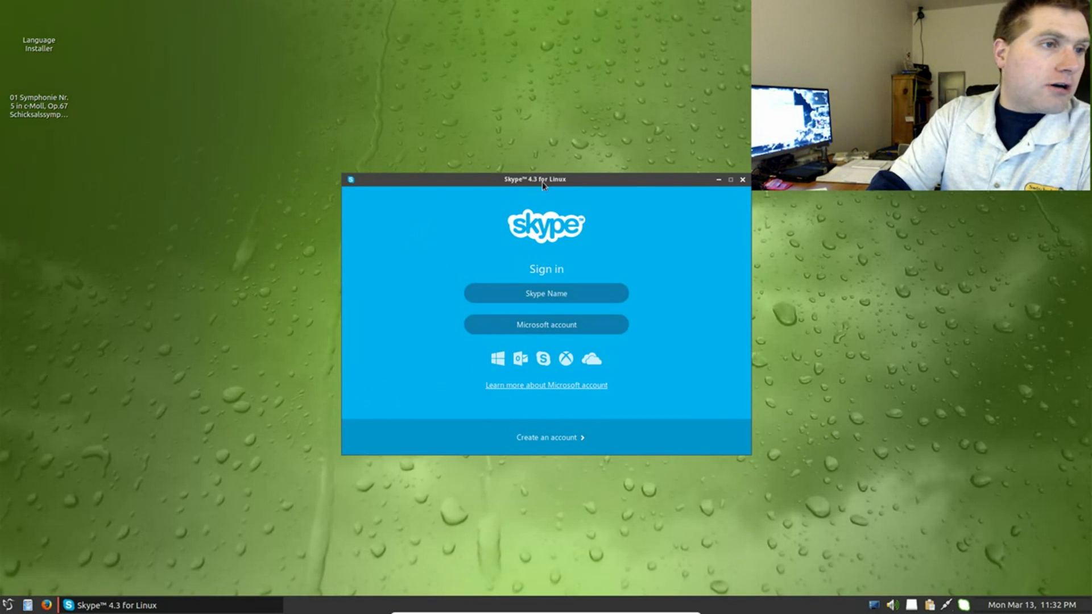
Close the Skype sign-in window and quit Skype completely from the system tray.
left_click(743, 181)
right_click(964, 604)
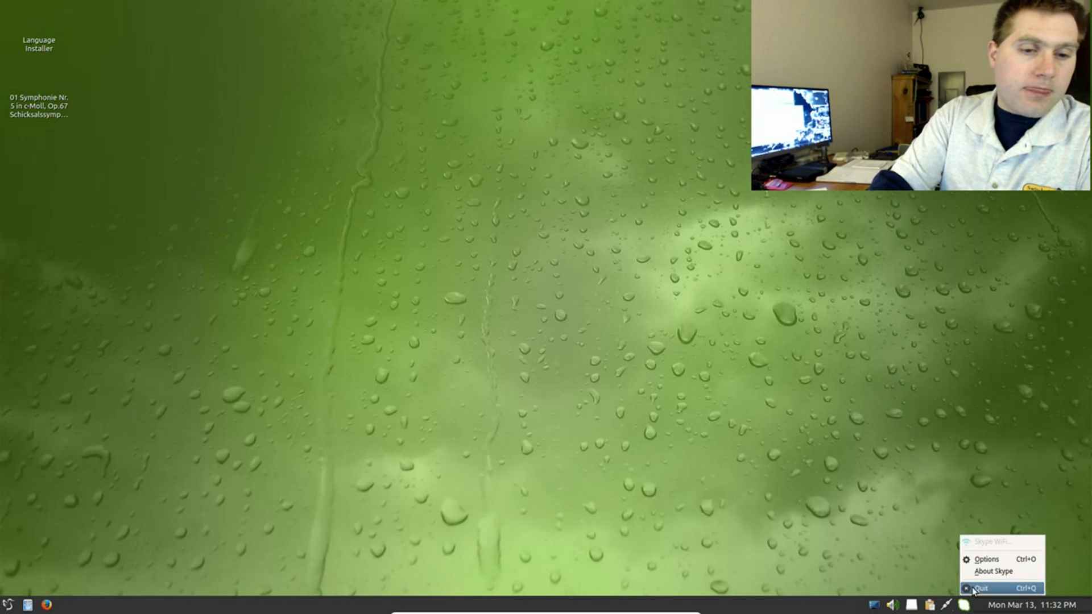
left_click(992, 570)
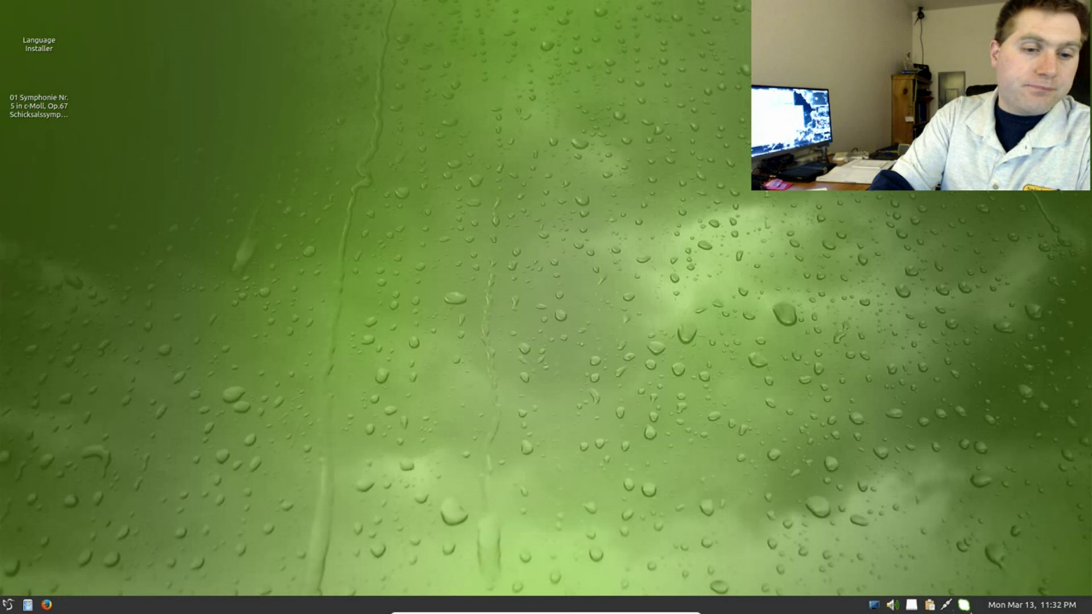
right_click(970, 609)
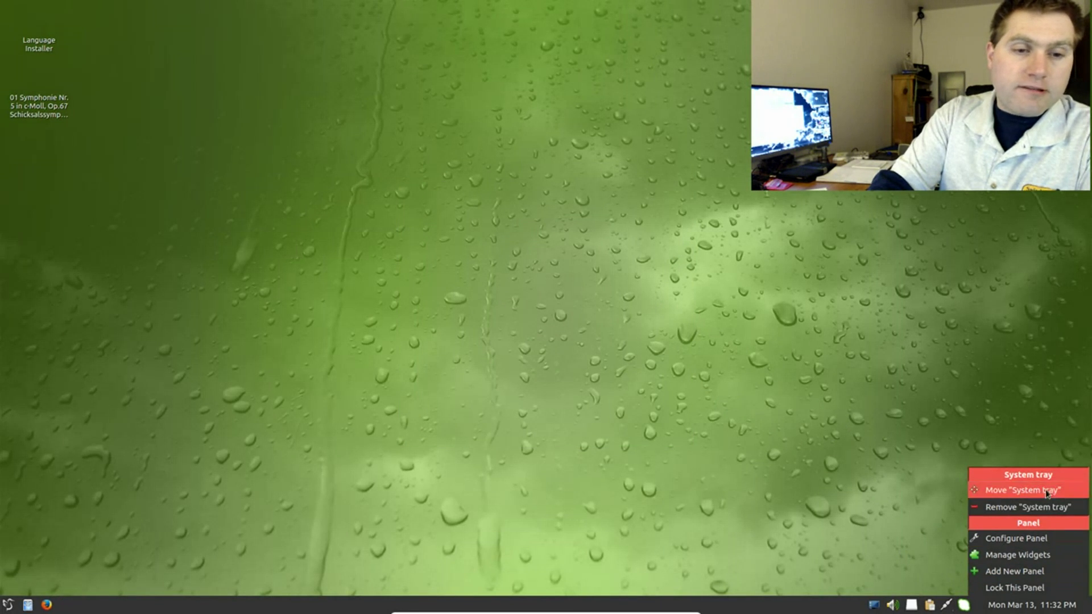
left_click(909, 541)
left_click(965, 607)
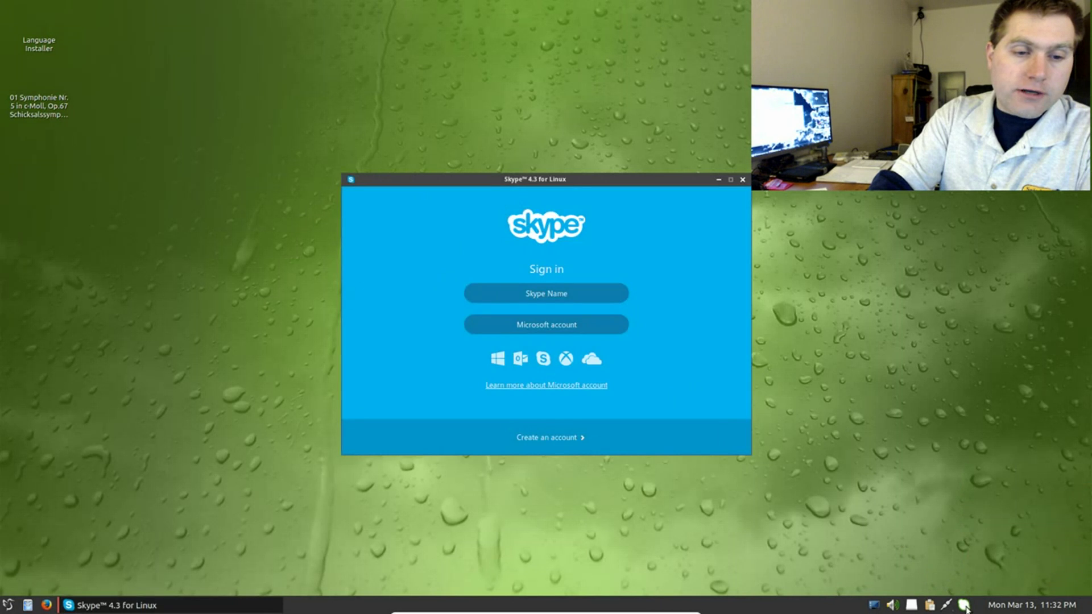
right_click(966, 606)
left_click(988, 588)
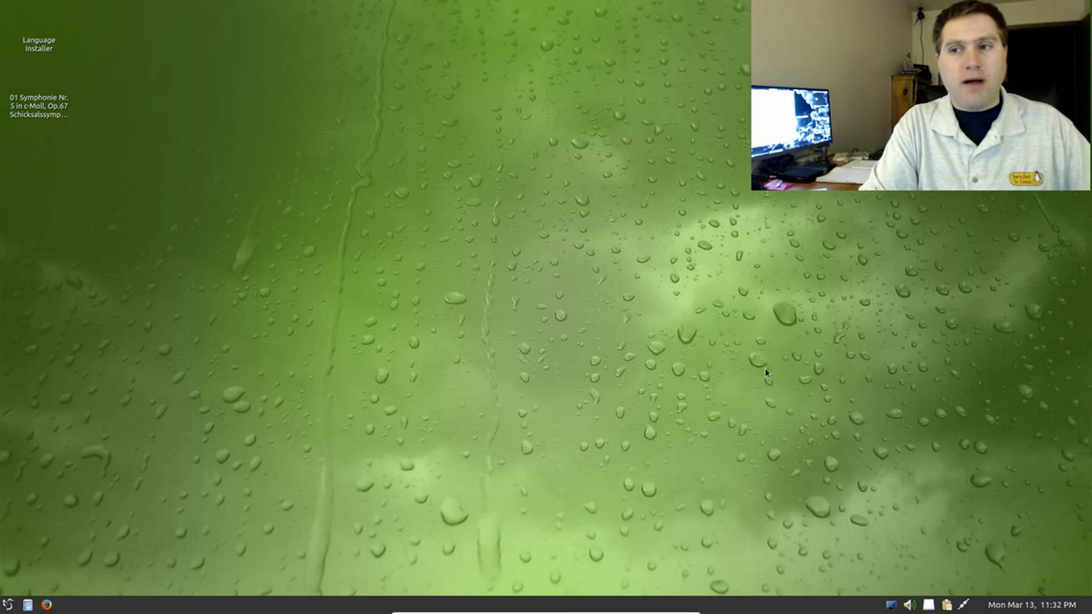
Open Online Update from the preferences by entering the administrator password.
left_click(8, 605)
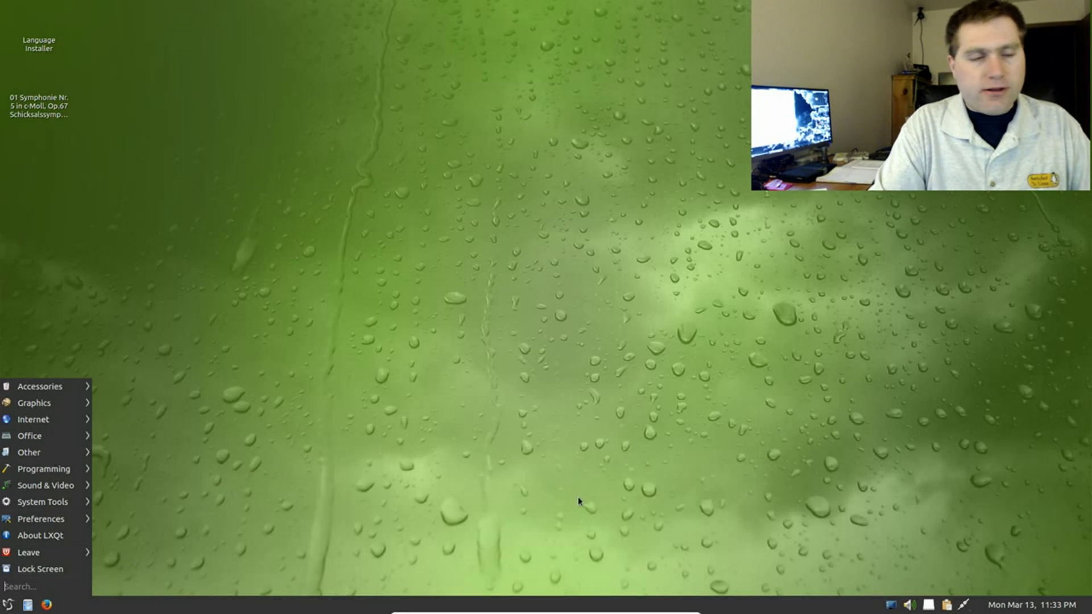
left_click(653, 433)
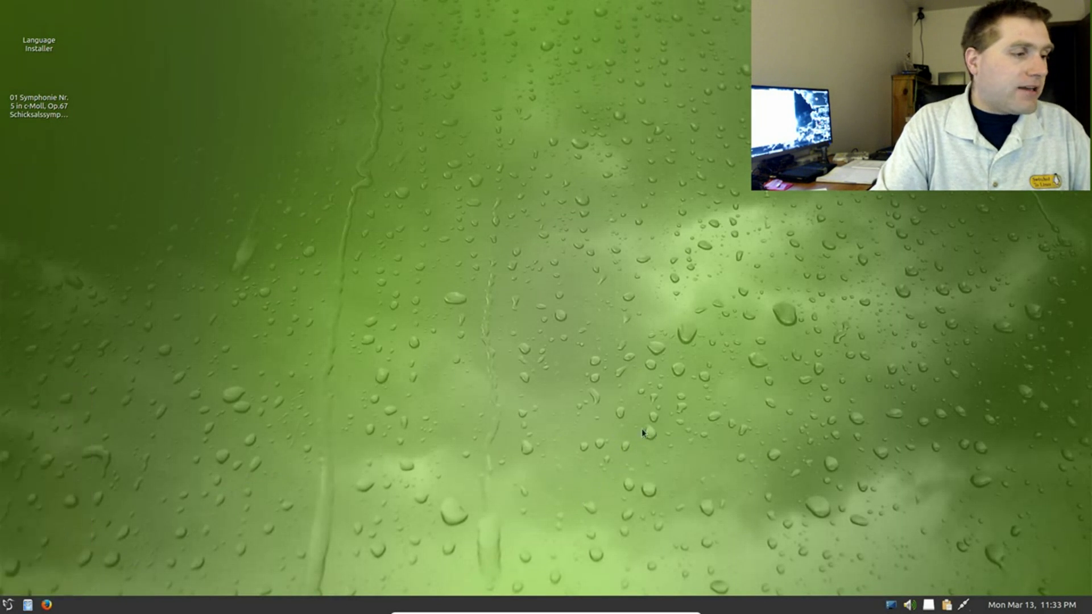
left_click(10, 604)
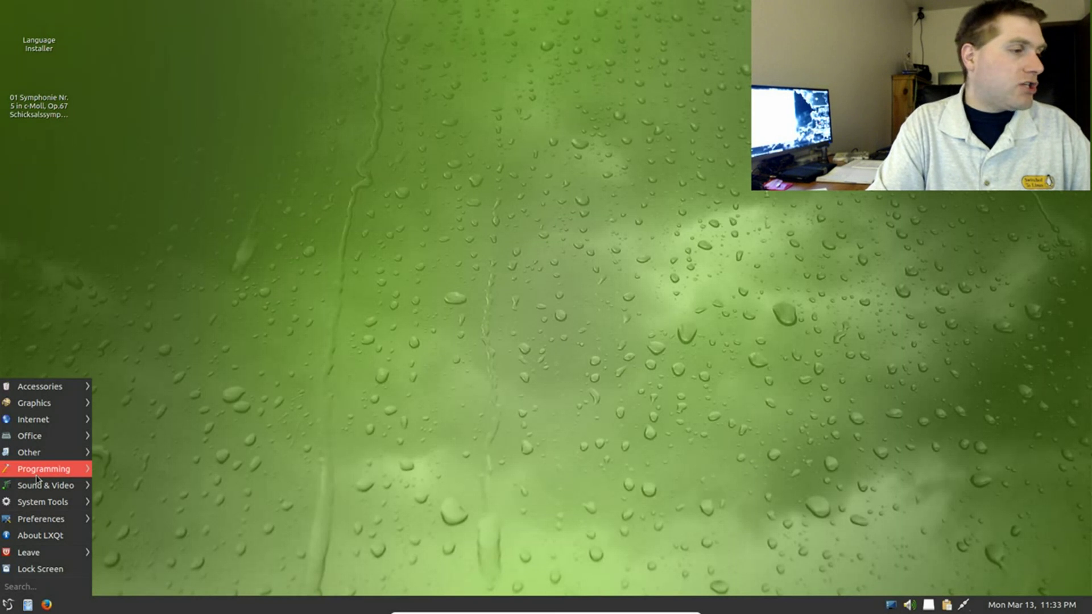
mouse_move(58, 486)
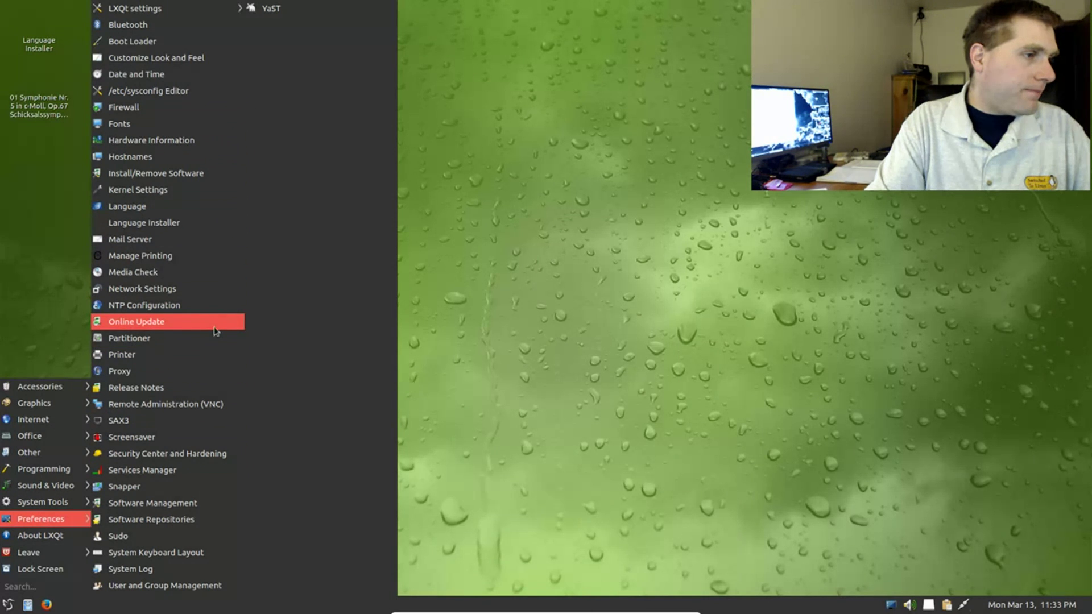
left_click(142, 327)
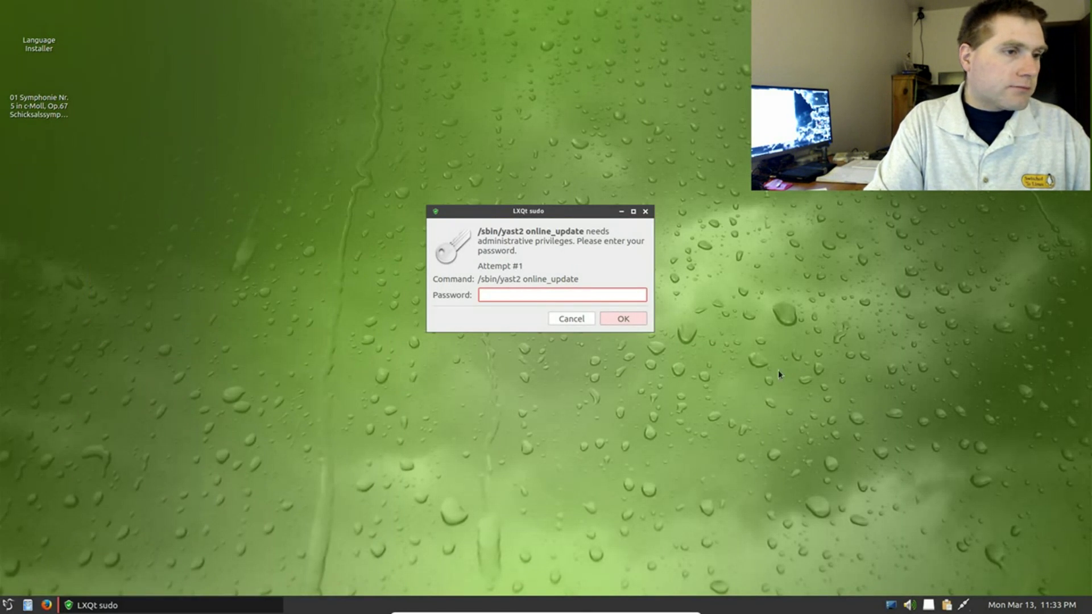
type("*******")
key("Return")
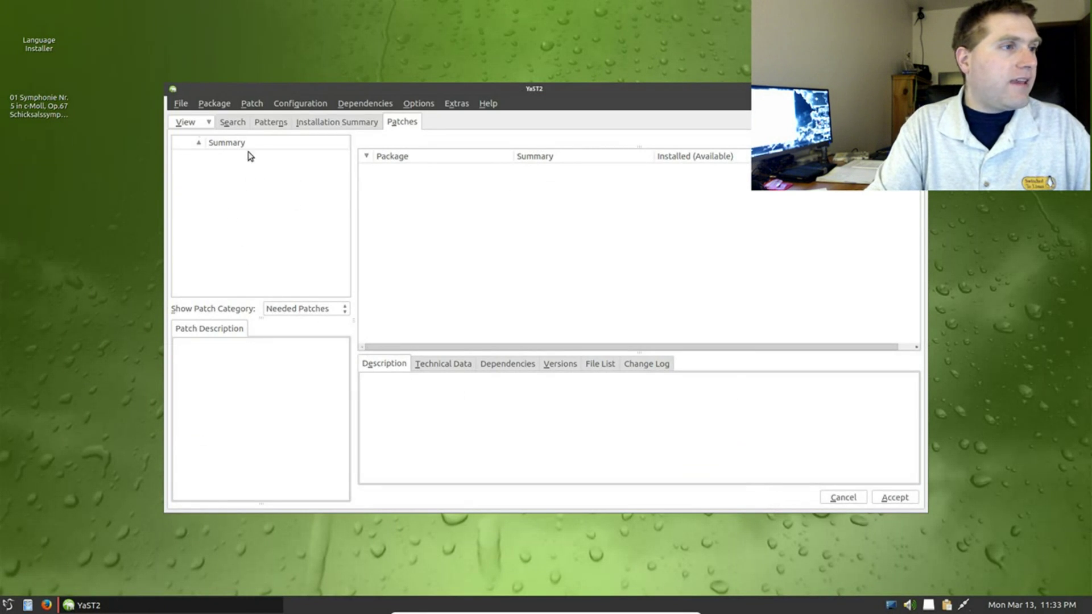
Look at the search and patterns views of Online Update, and close its window.
left_click(233, 123)
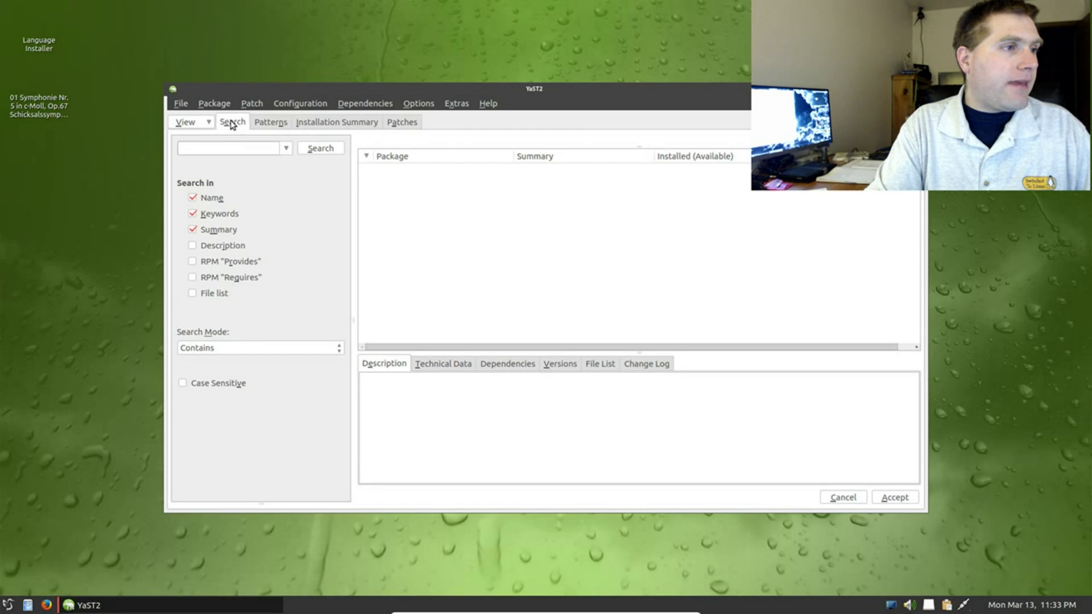
left_click(272, 125)
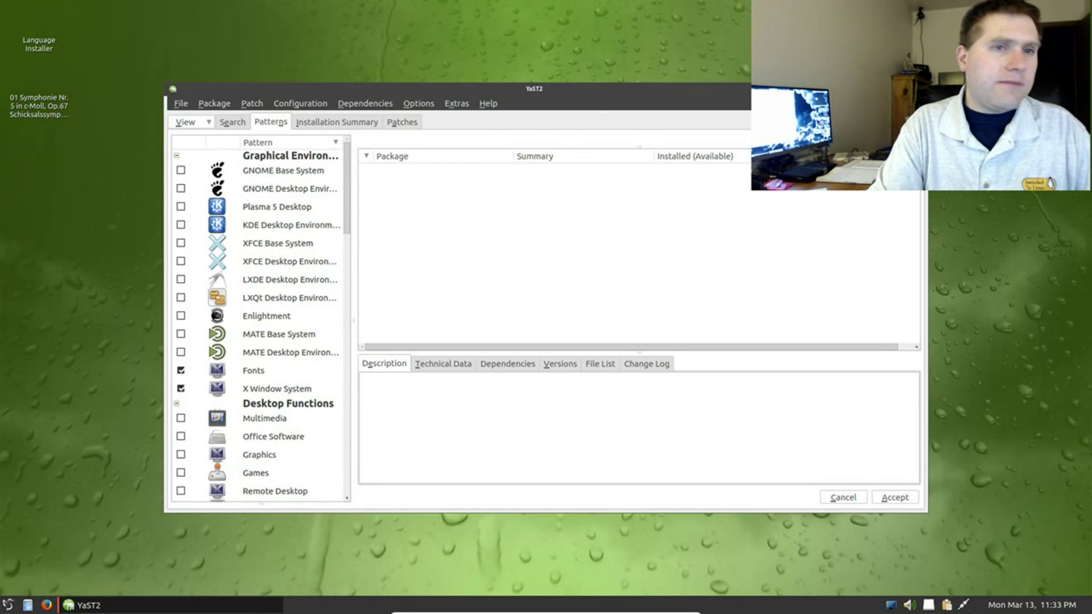
left_click(920, 88)
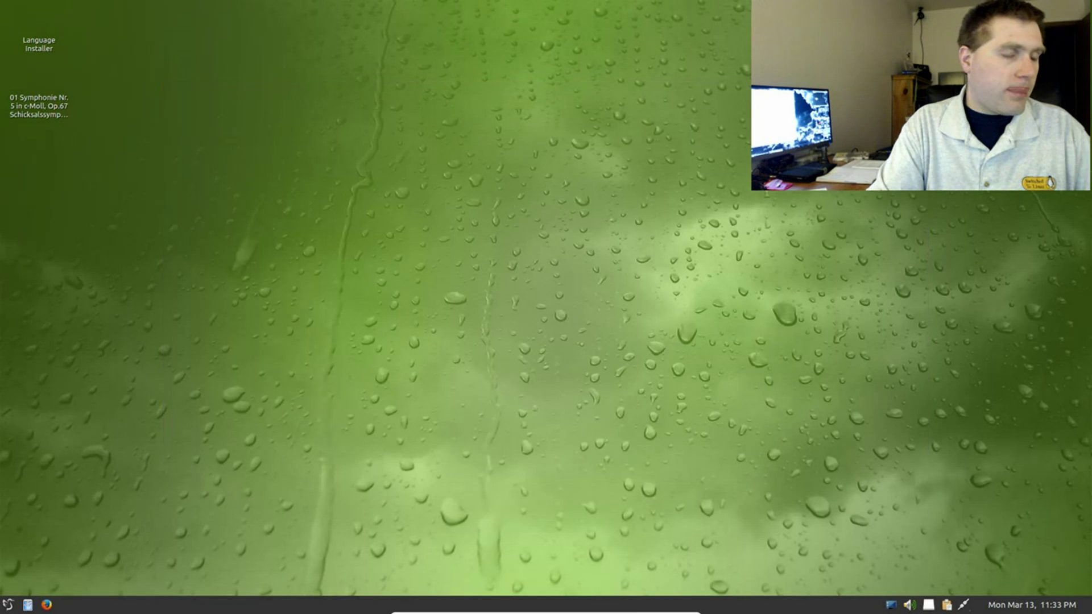
Open Software Management from the preferences by entering the administrator password, and move its window clear of the webcam overlay.
left_click(9, 606)
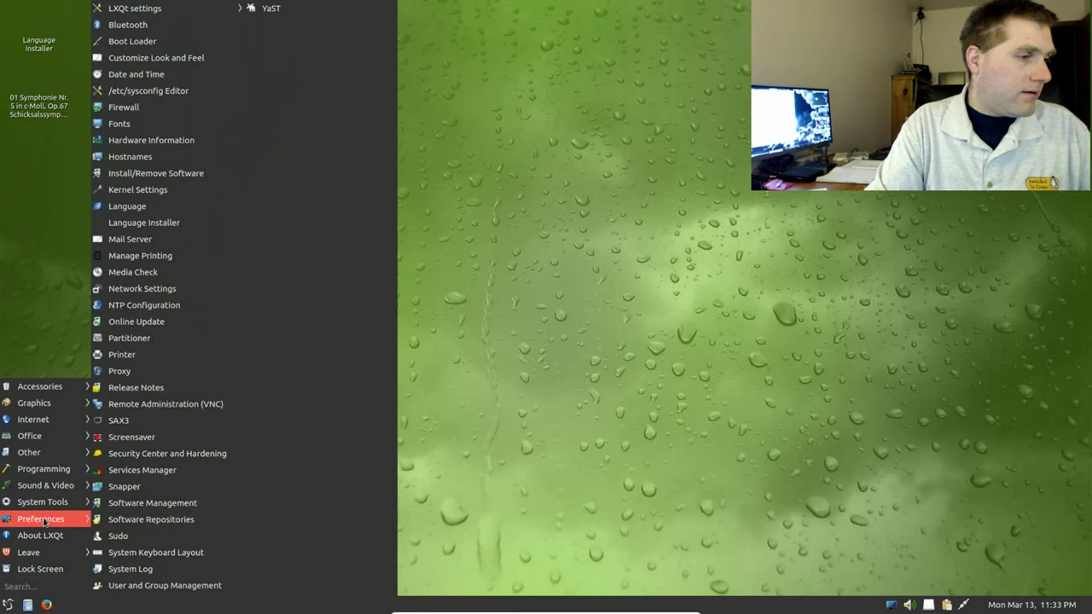
left_click(192, 503)
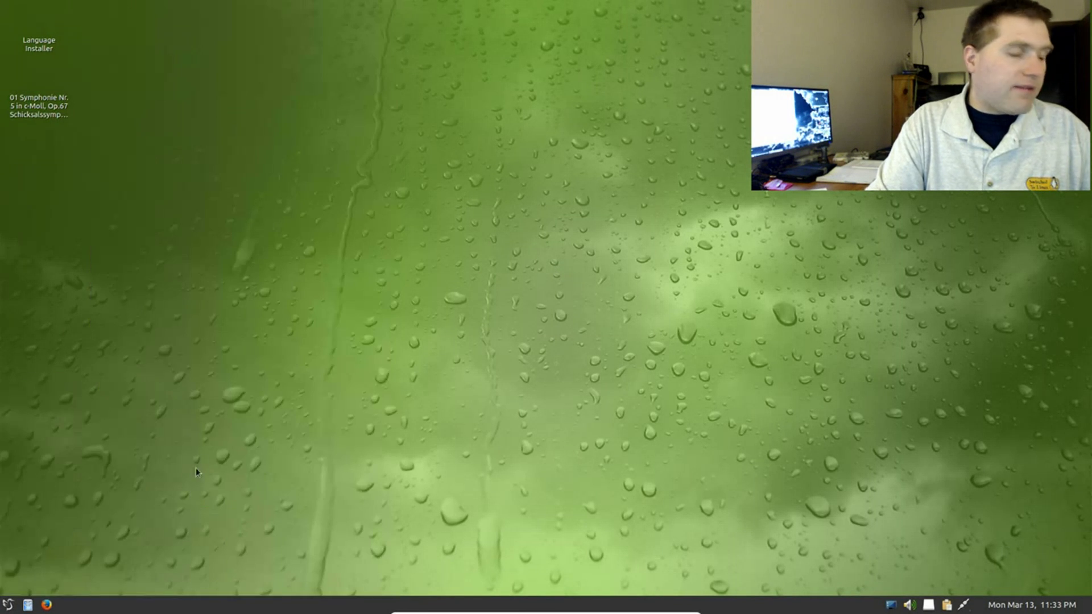
type("•••••••")
key("Return")
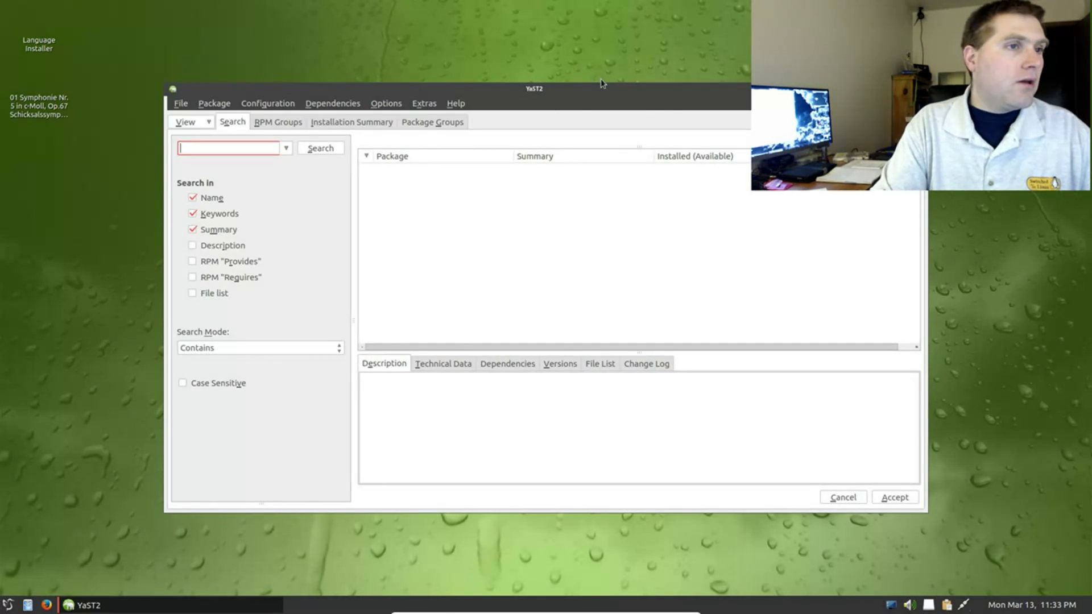
left_click_drag(602, 83, 490, 123)
Look at the installation summary and browse the GNOME Desktop and KDE Desktop package groups.
left_click(228, 162)
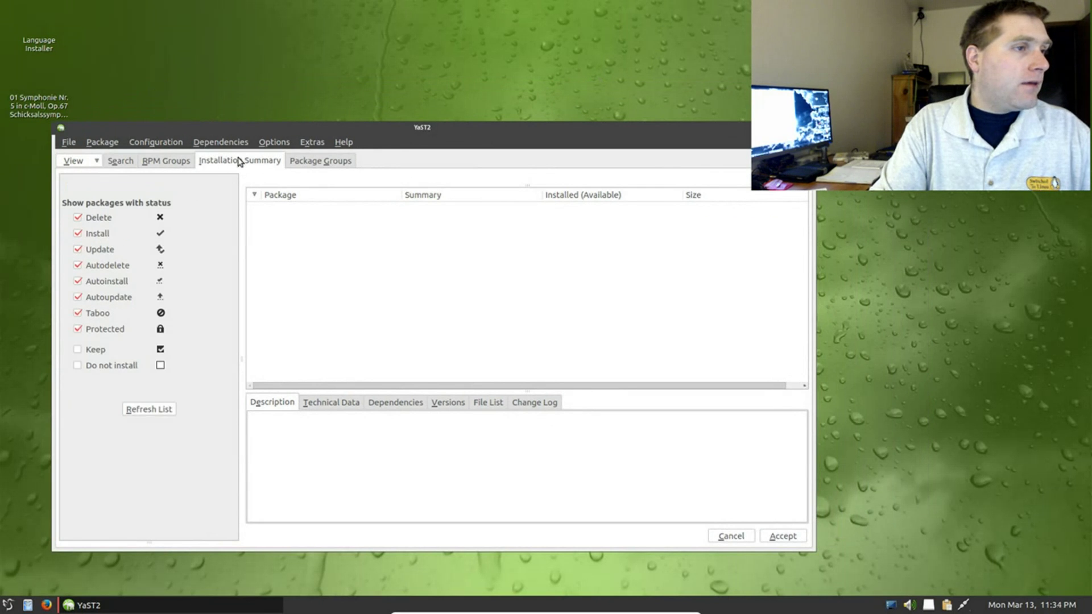
left_click(317, 162)
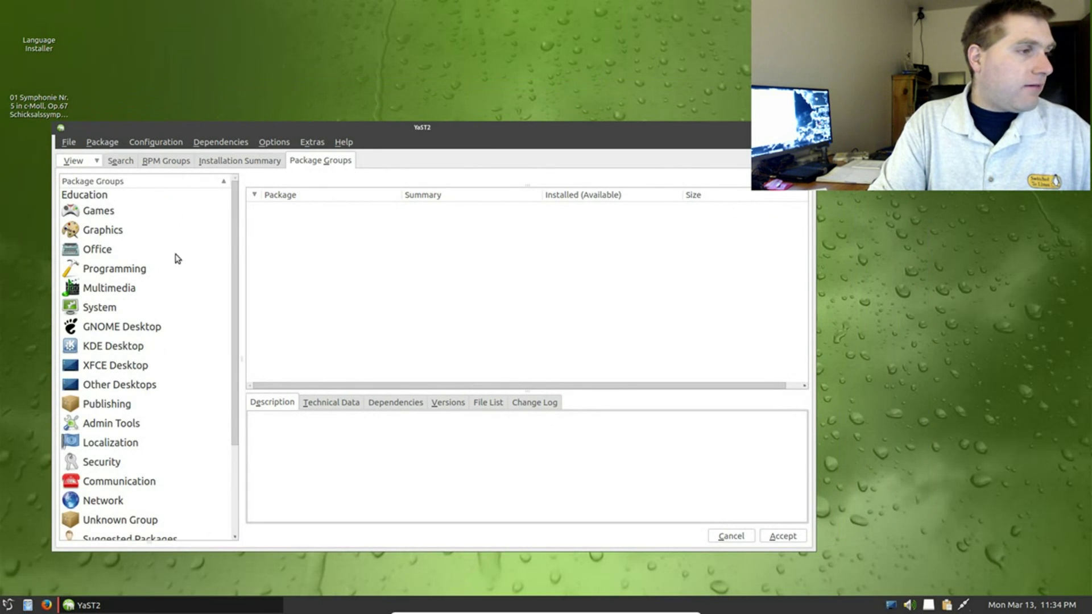
left_click(128, 328)
left_click(130, 350)
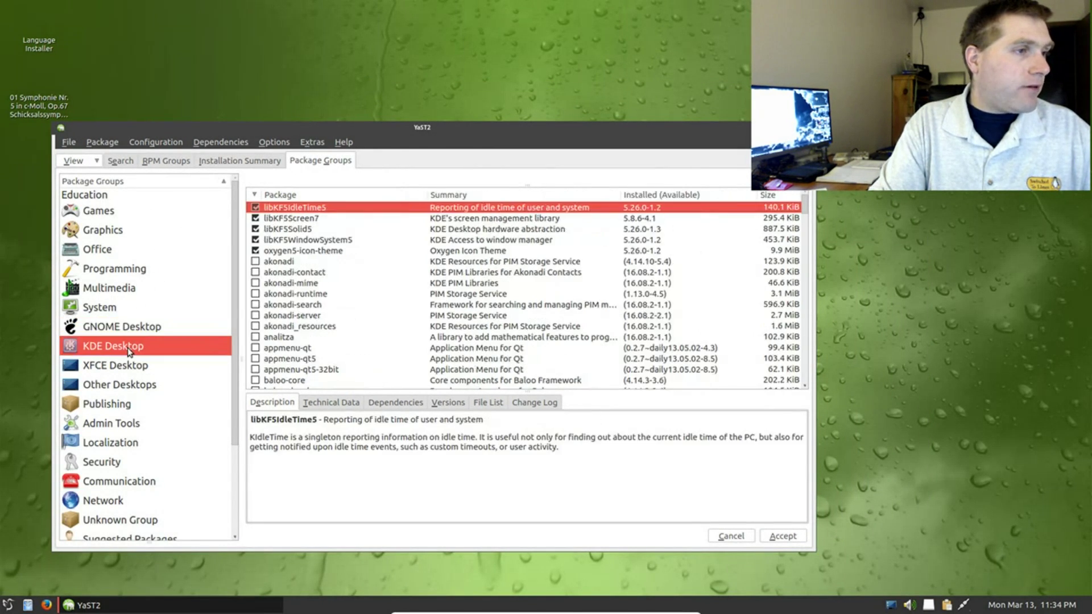
Search the packages for kdenlive and mark the kdenlive package for installation.
left_click(121, 161)
left_click(135, 192)
type("kde")
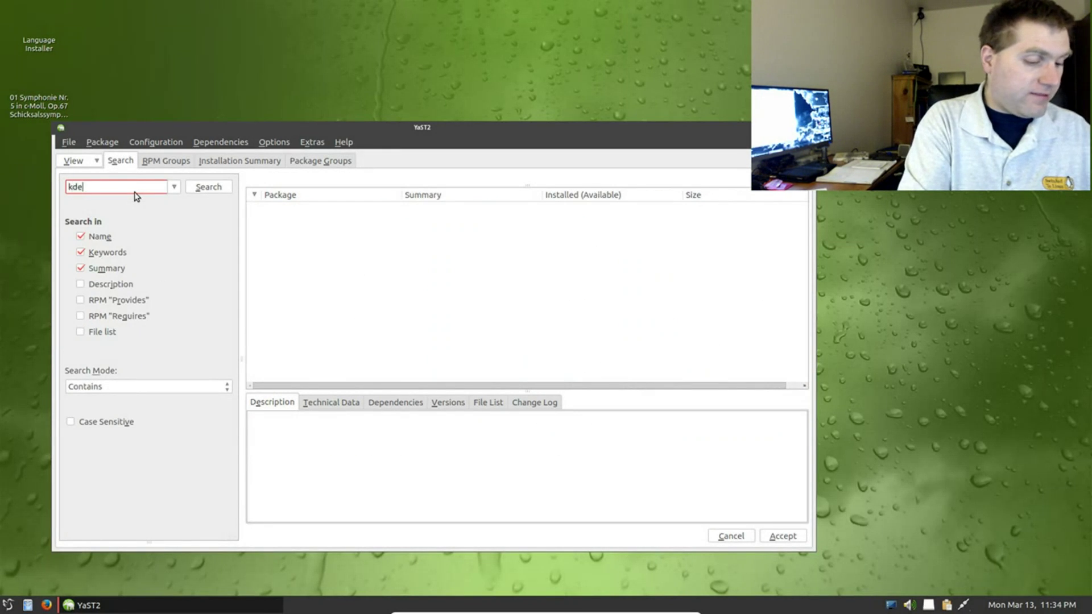
type("nlive")
key("Return")
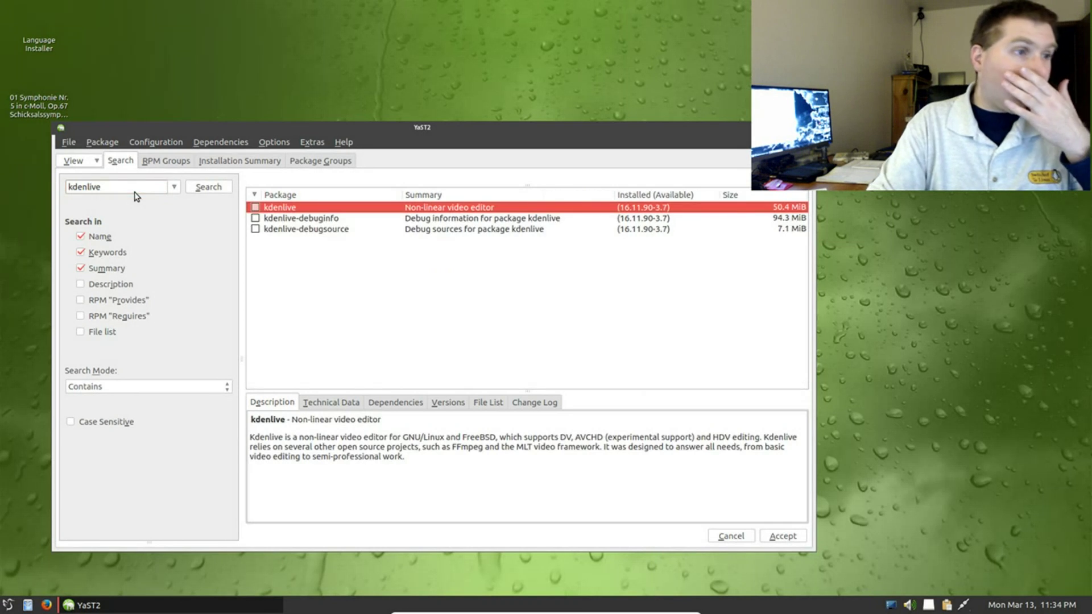
left_click(255, 208)
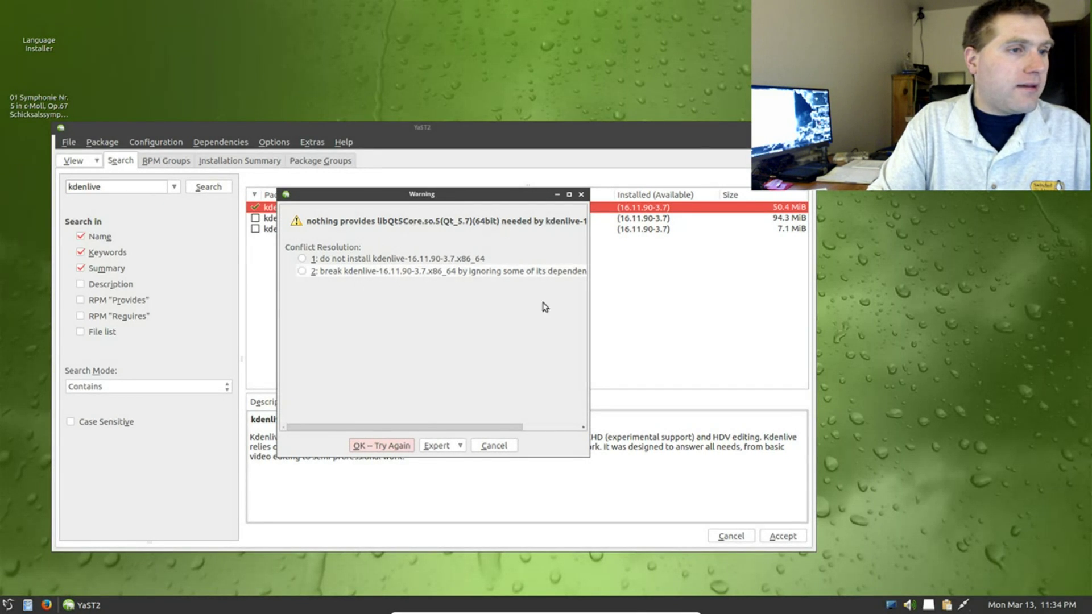
Look at the kdenlive conflict resolution options, dismiss the warning, and close Software Management, abandoning all changes.
left_click_drag(495, 427, 277, 414)
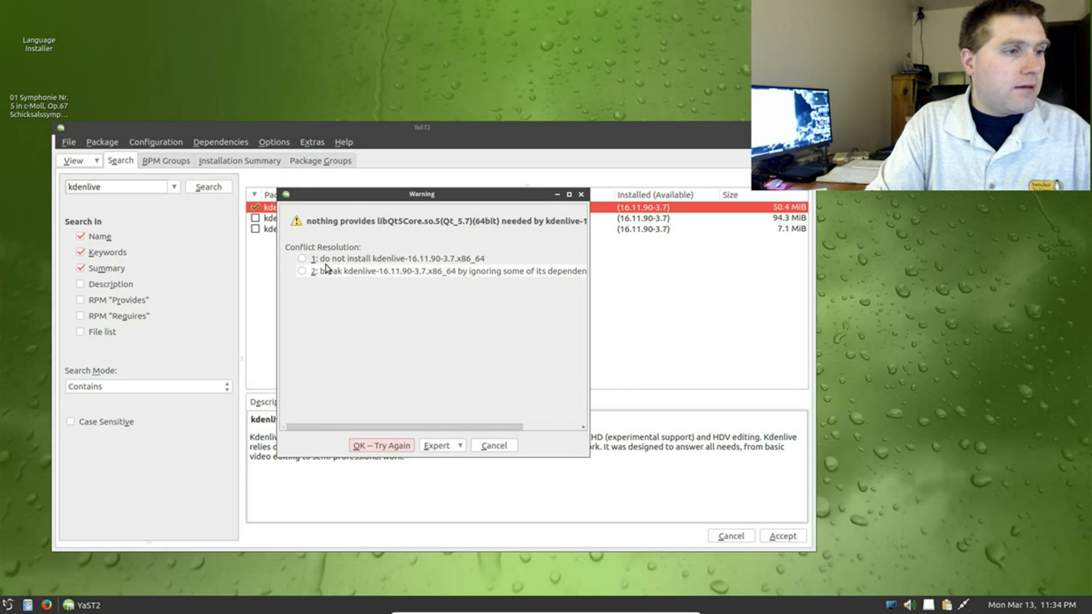
left_click(582, 194)
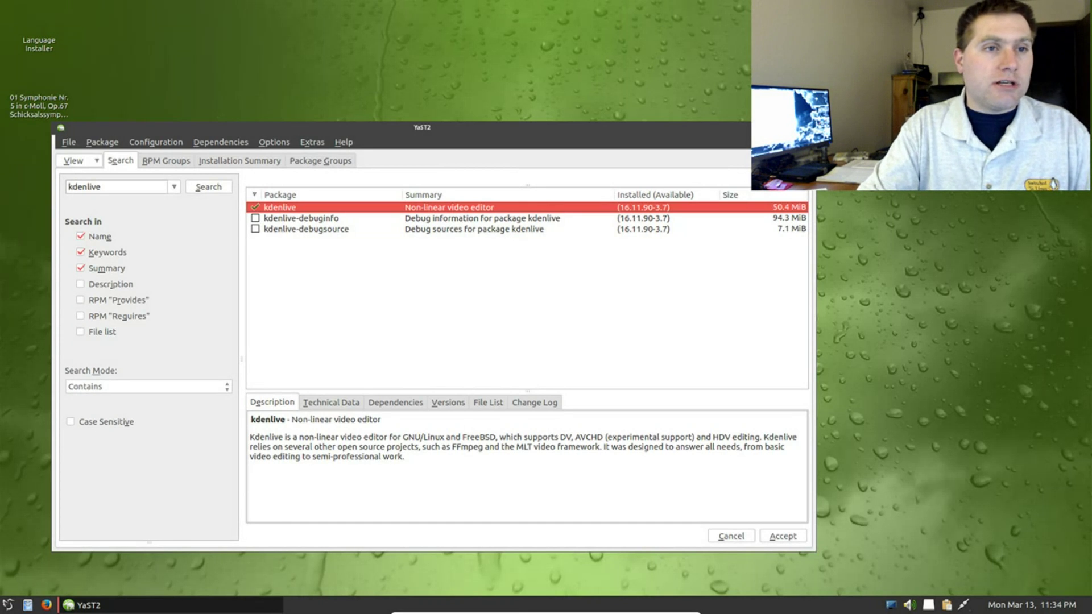
left_click(807, 127)
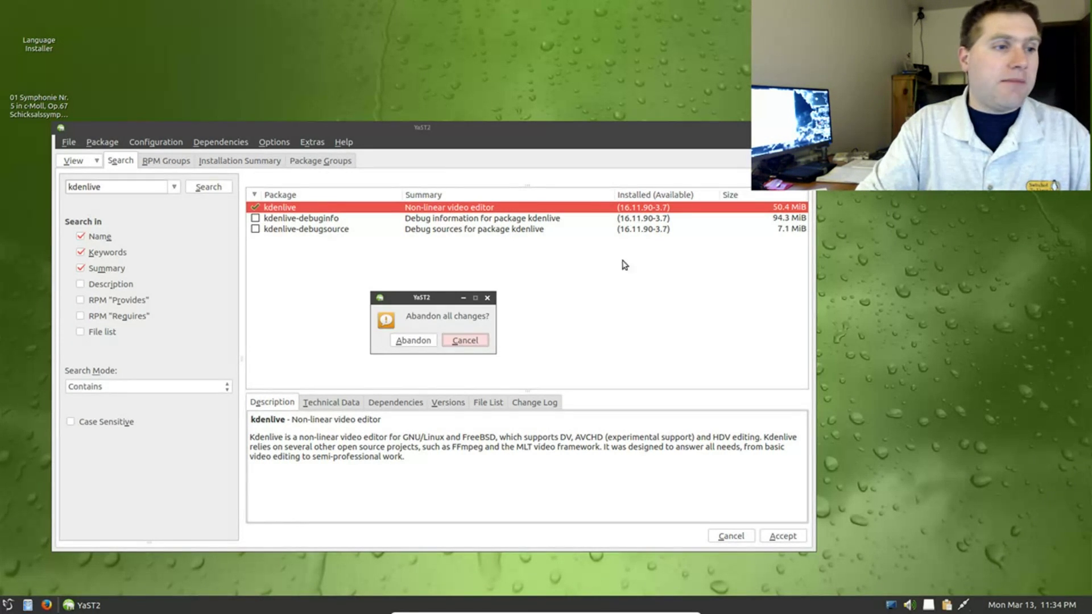
left_click(415, 340)
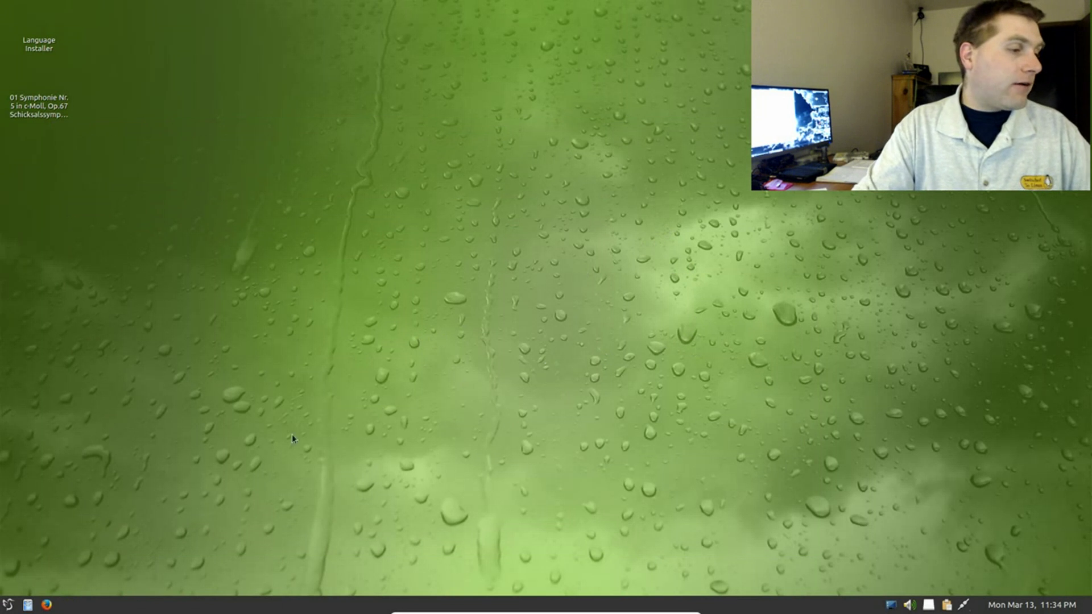
Open HP Device Manager from the system tools, dismiss its missing-devices notice, and close its window.
left_click(8, 604)
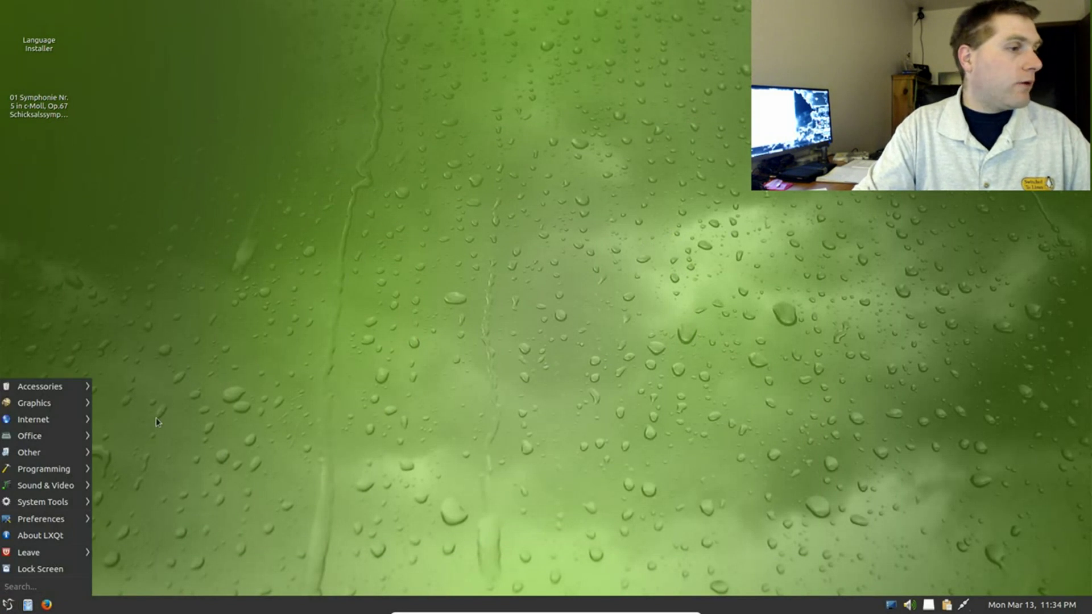
mouse_move(68, 506)
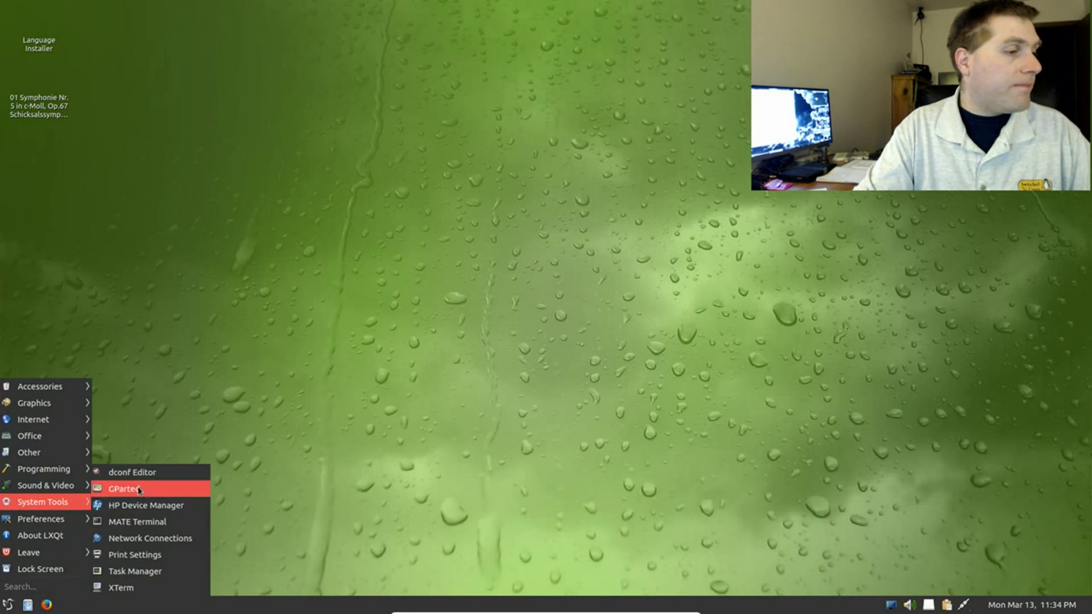
left_click(152, 510)
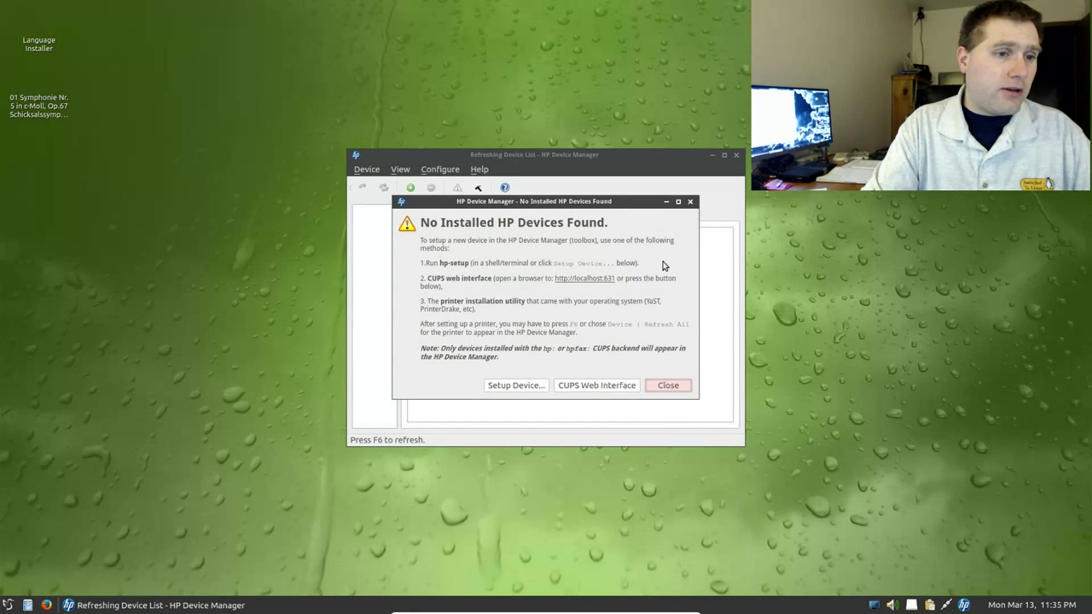
left_click(682, 386)
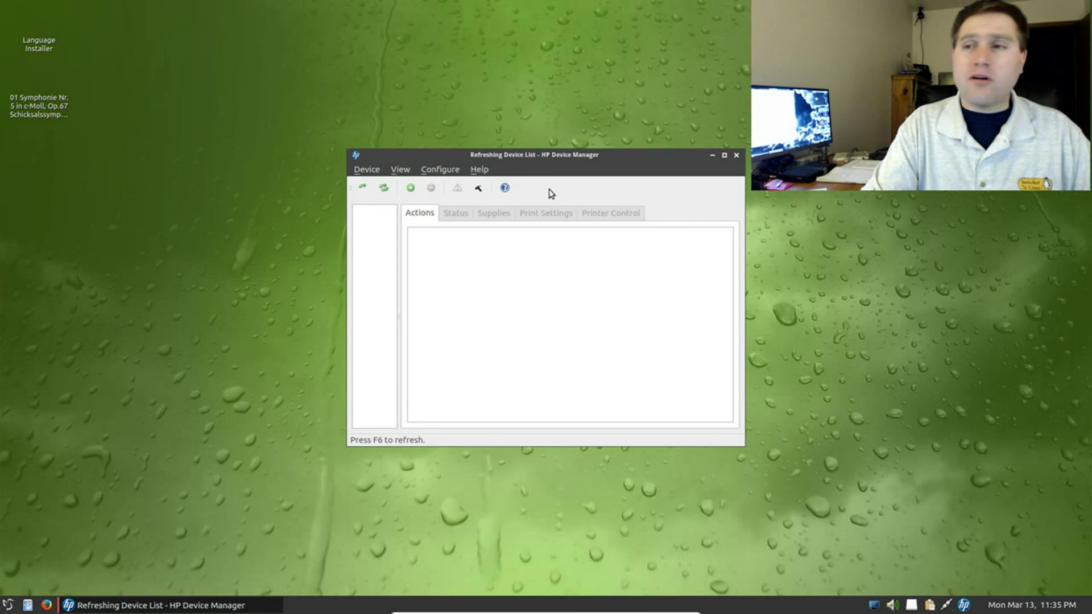
left_click(736, 156)
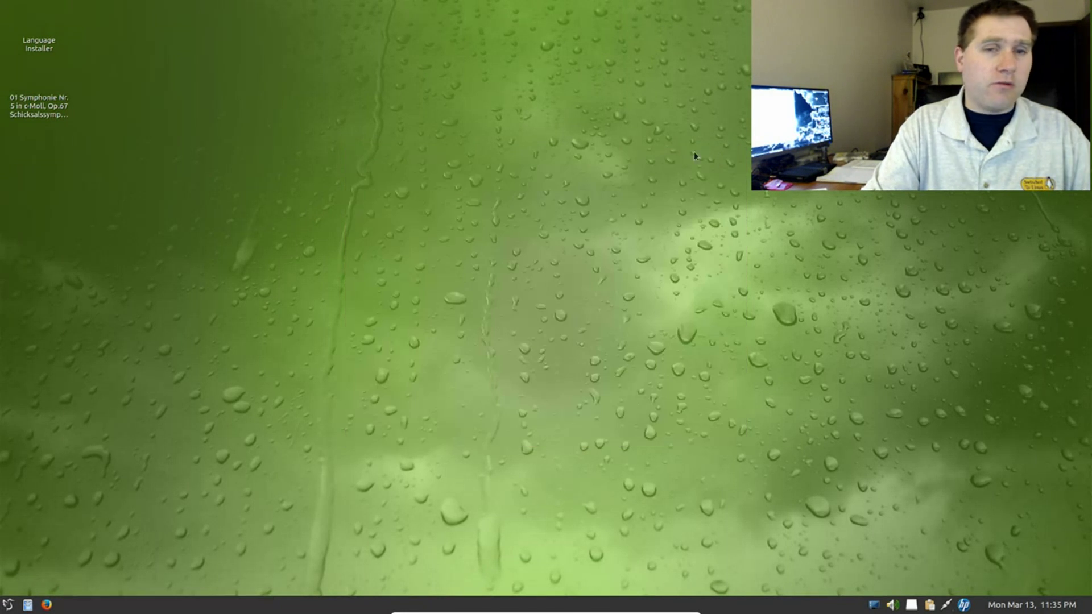
Look over the available preferences, and quit the HP Device Manager still running in the system tray.
left_click(13, 604)
mouse_move(58, 525)
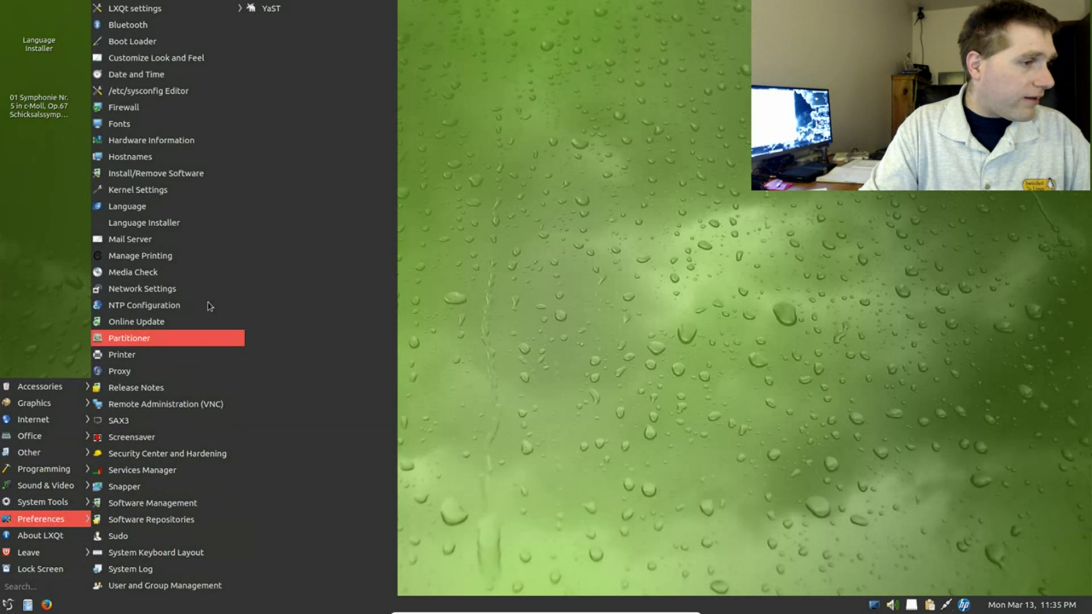
left_click(586, 313)
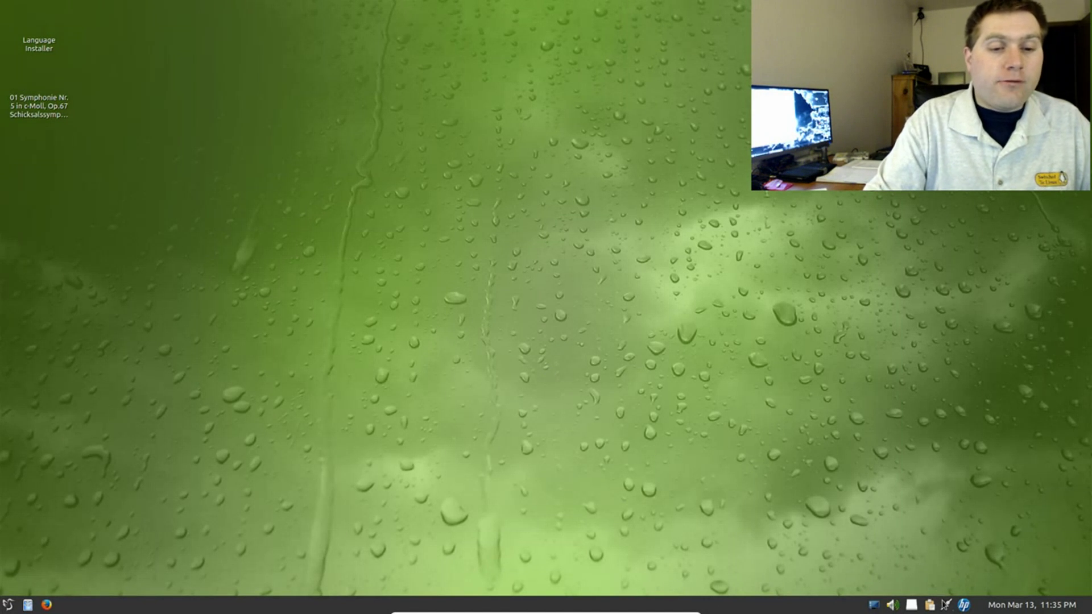
right_click(963, 604)
left_click(1001, 589)
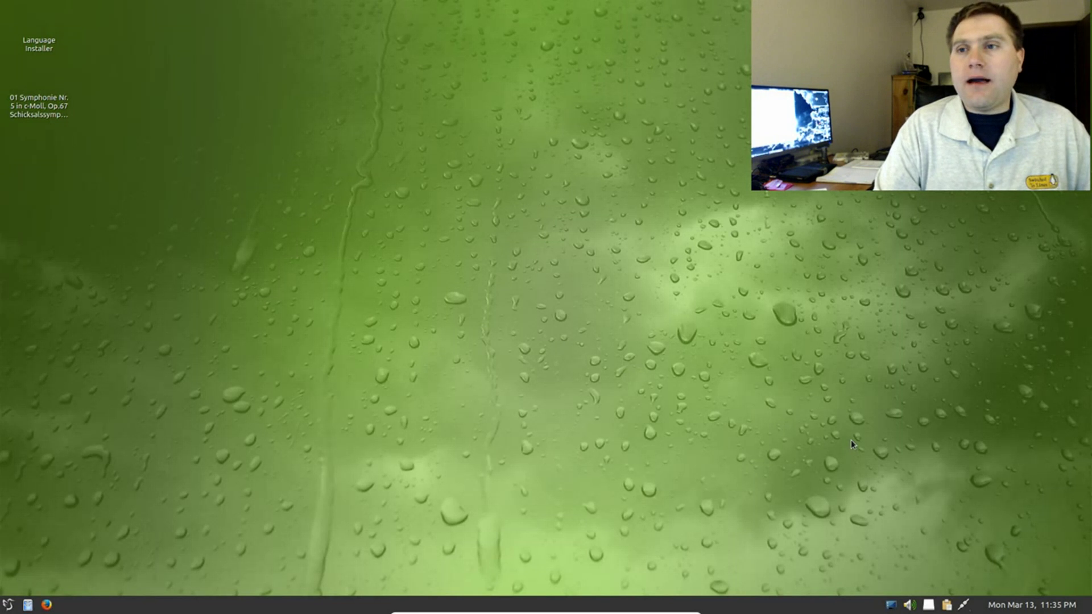
Look through the Office, Internet and Graphics application categories, and dismiss the application menu.
left_click(8, 604)
mouse_move(33, 444)
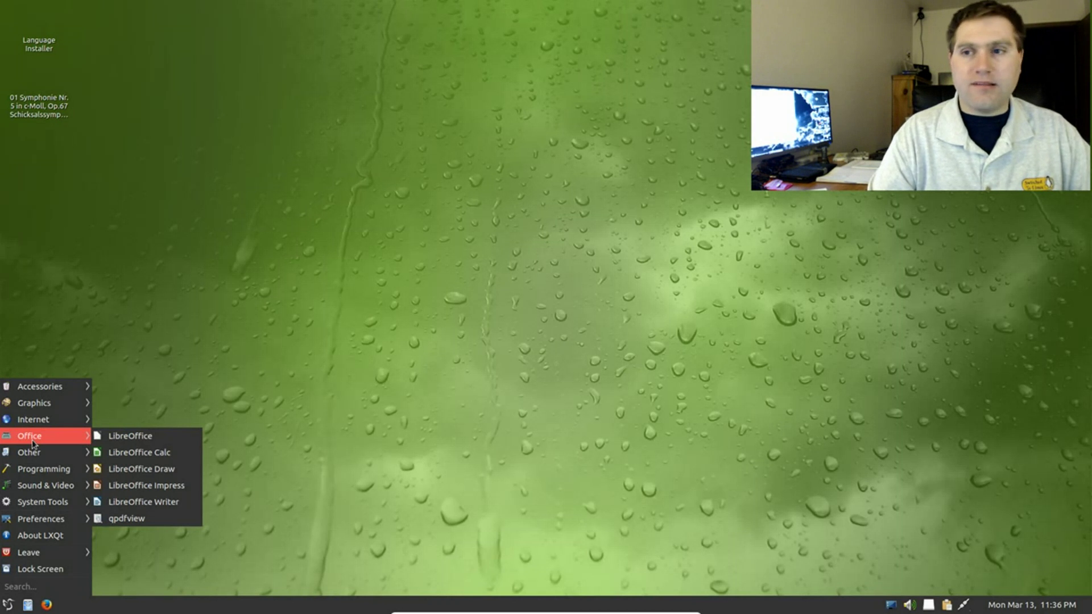
left_click(119, 511)
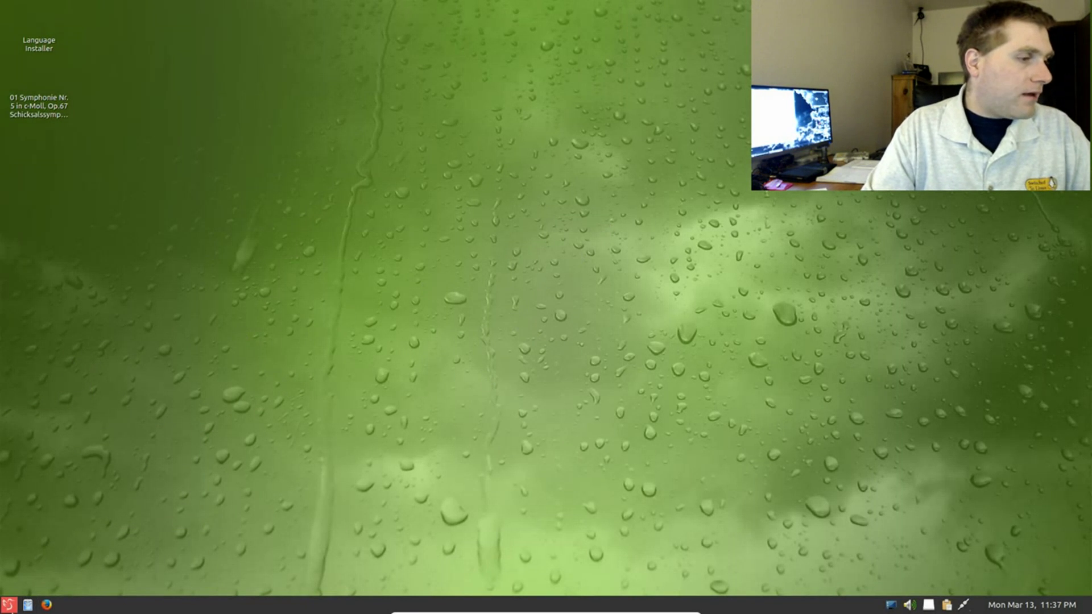
left_click(8, 605)
mouse_move(20, 425)
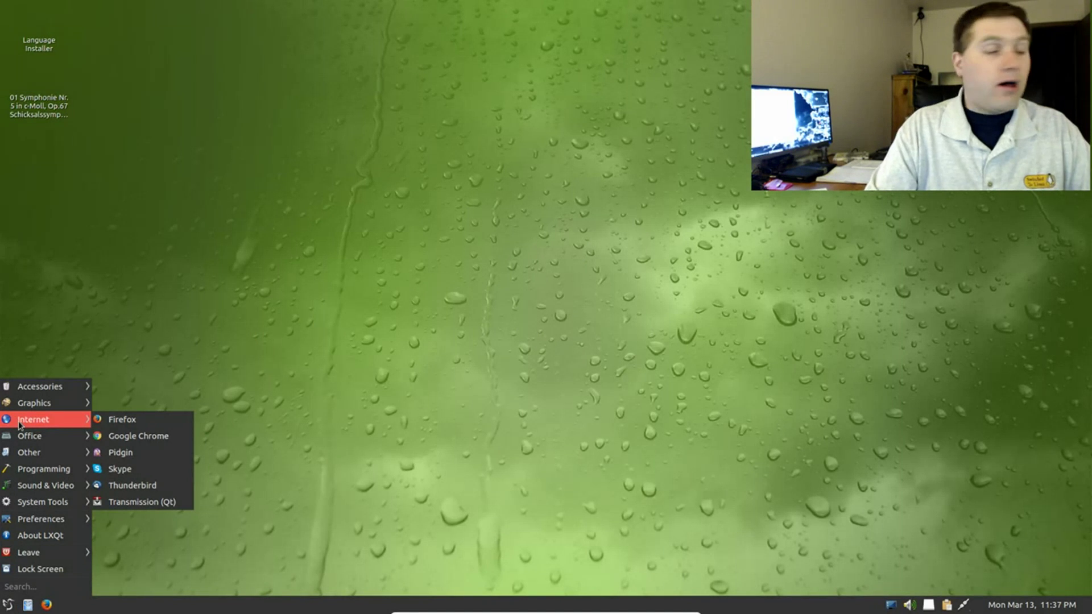
mouse_move(35, 400)
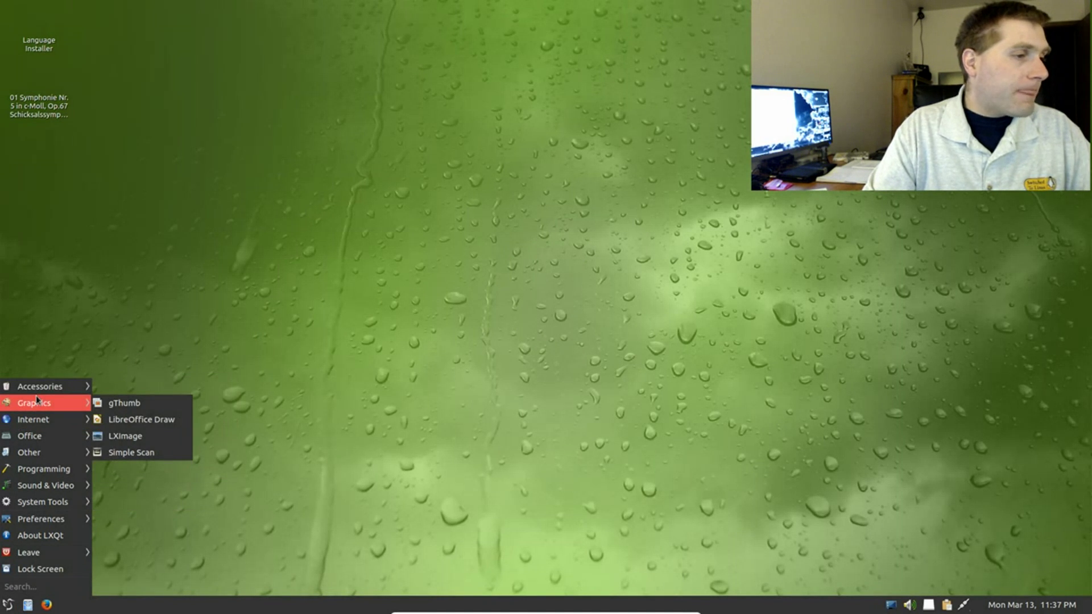
left_click(408, 392)
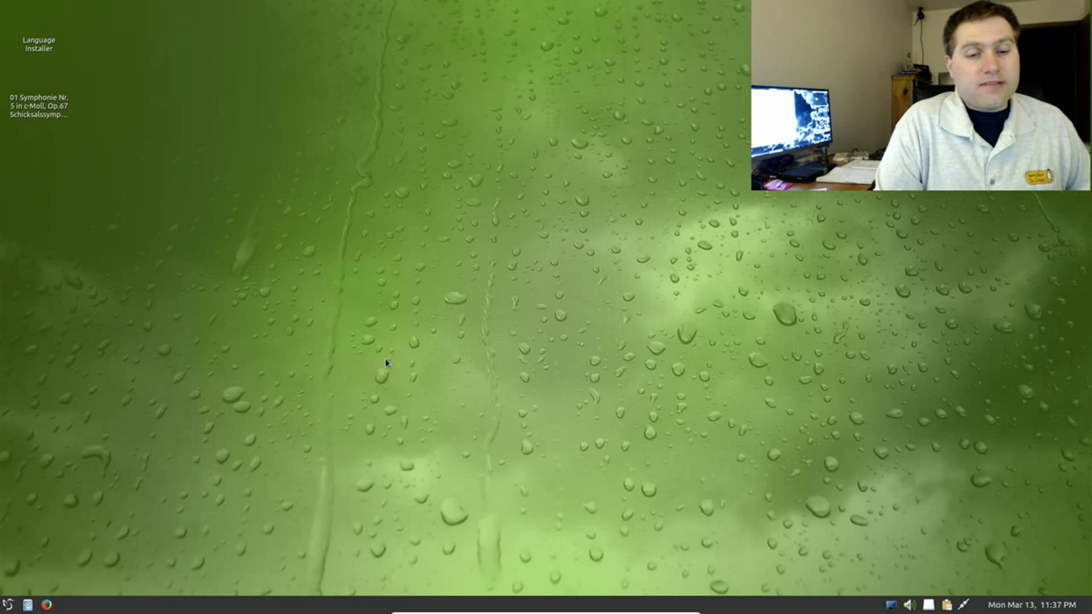